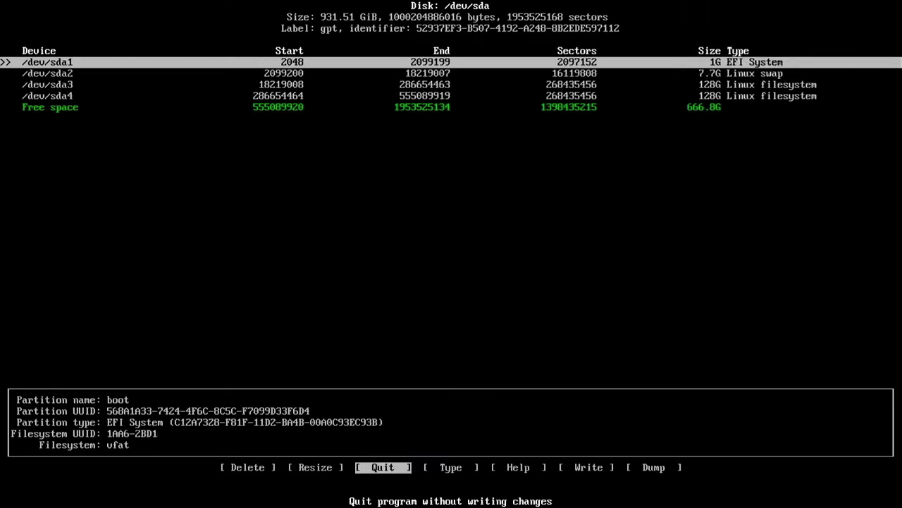
Format /dev/sda4 as ext4 in archfi and confirm the KDE Plasma package installation
{"action": "key", "text": "Return"}
{"action": "key", "text": "Return"}
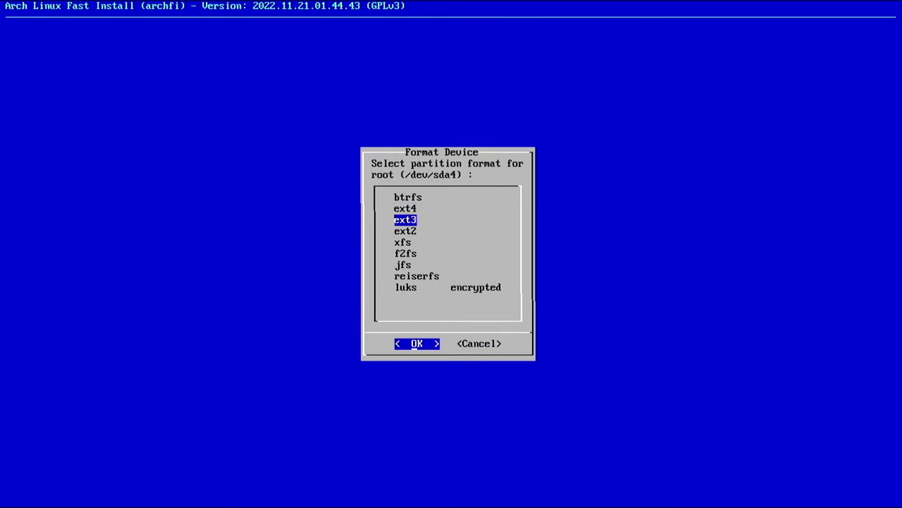
{"action": "key", "text": "Up"}
{"action": "key", "text": "Return"}
{"action": "type", "text": "y"}
{"action": "key", "text": "Return"}
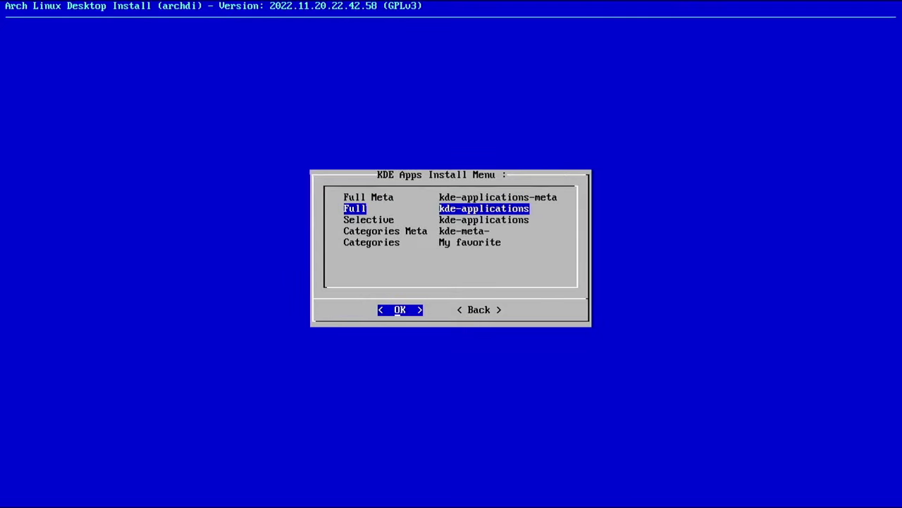
{"action": "key", "text": "Return"}
{"action": "key", "text": "Return"}
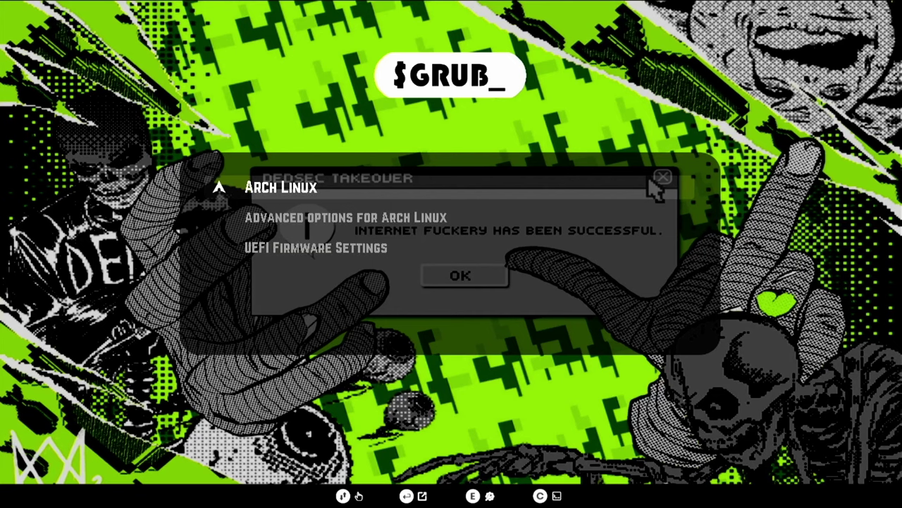
Boot the Arch Linux entry from the GRUB menu
{"action": "key", "text": "Down"}
{"action": "key", "text": "Down"}
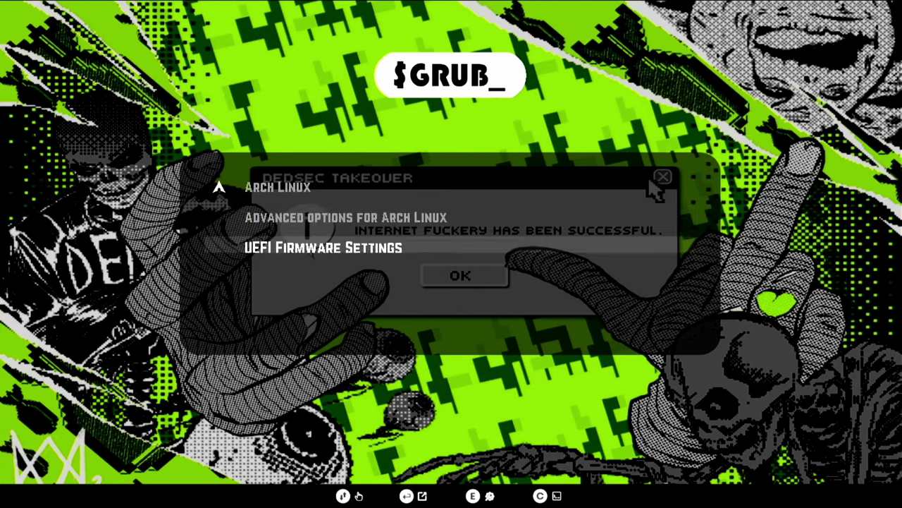
{"action": "key", "text": "Up"}
{"action": "key", "text": "Up"}
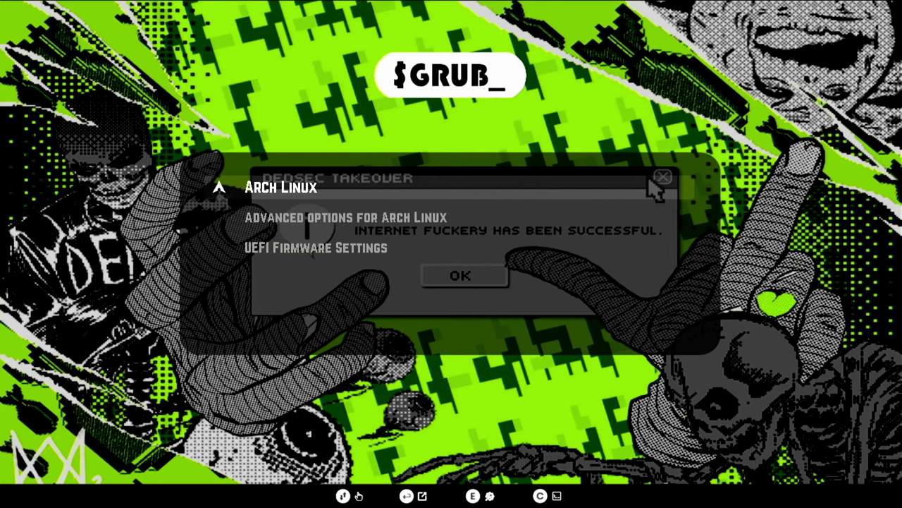
{"action": "key", "text": "Return"}
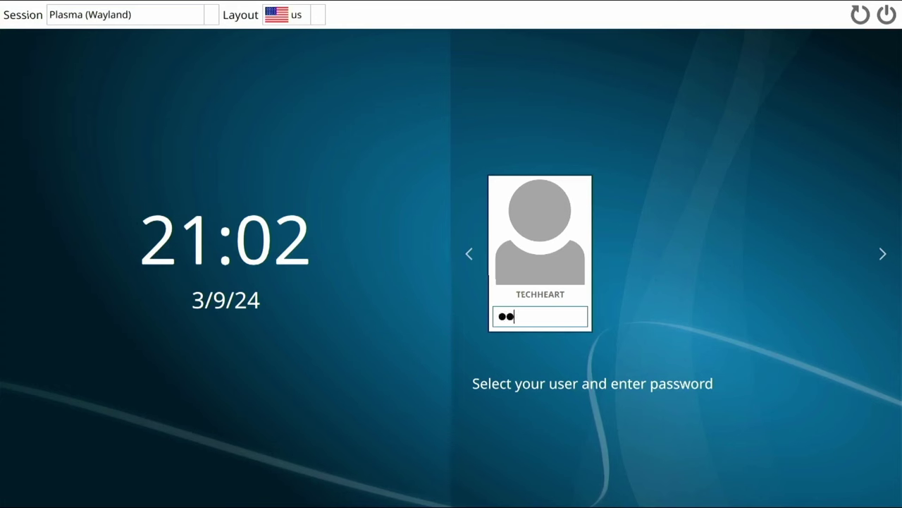
Enter the account password at the SDDM login screen for the Plasma (Wayland) session
{"action": "type", "text": "•••••••"}
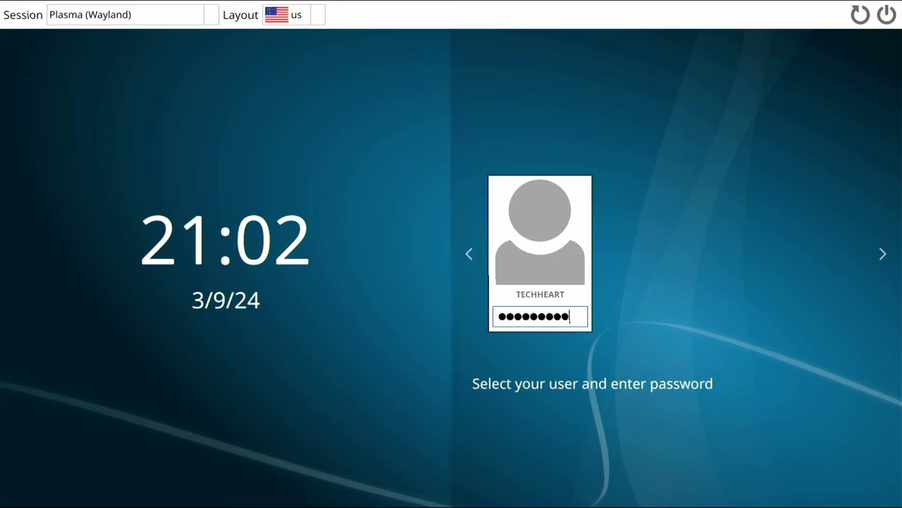
{"action": "type", "text": "•"}
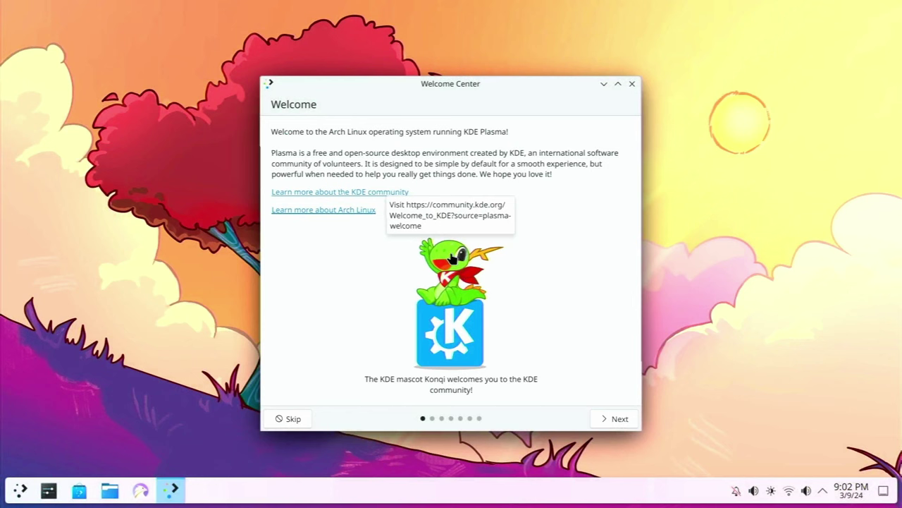
Launch System Settings by searching 'sett' in the application launcher
{"action": "key", "text": "super"}
{"action": "type", "text": "sett"}
{"action": "key", "text": "Return"}
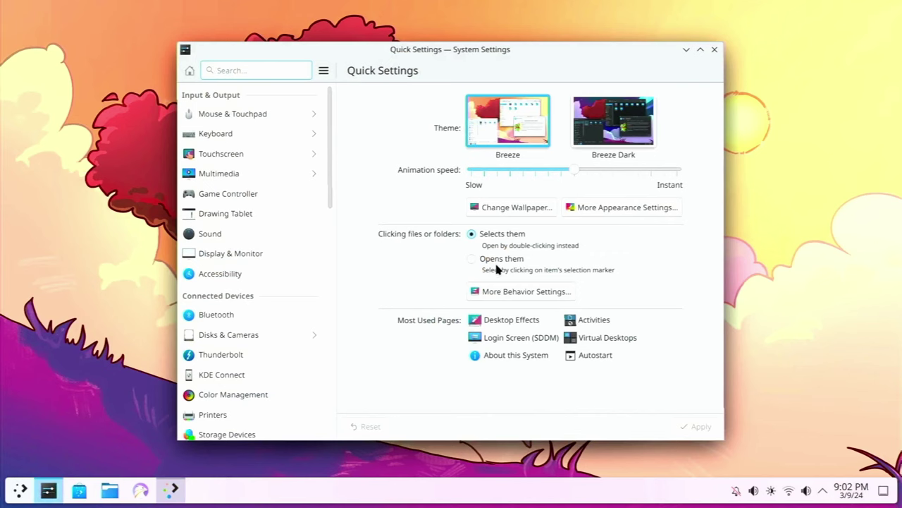
Set Breeze as the Login Screen (SDDM) theme and apply it with the administrator password
{"action": "type", "text": "sddm"}
{"action": "left_click", "coordinate": [275, 133]}
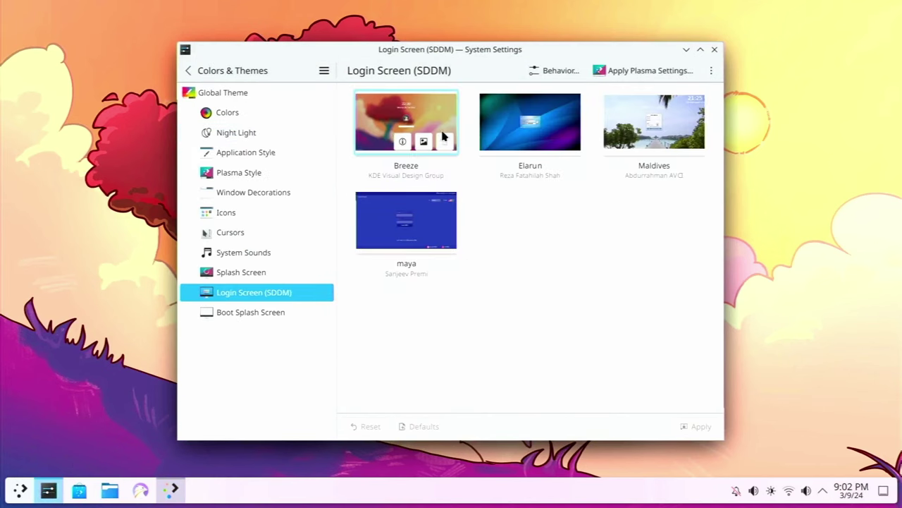
{"action": "left_click", "coordinate": [378, 125]}
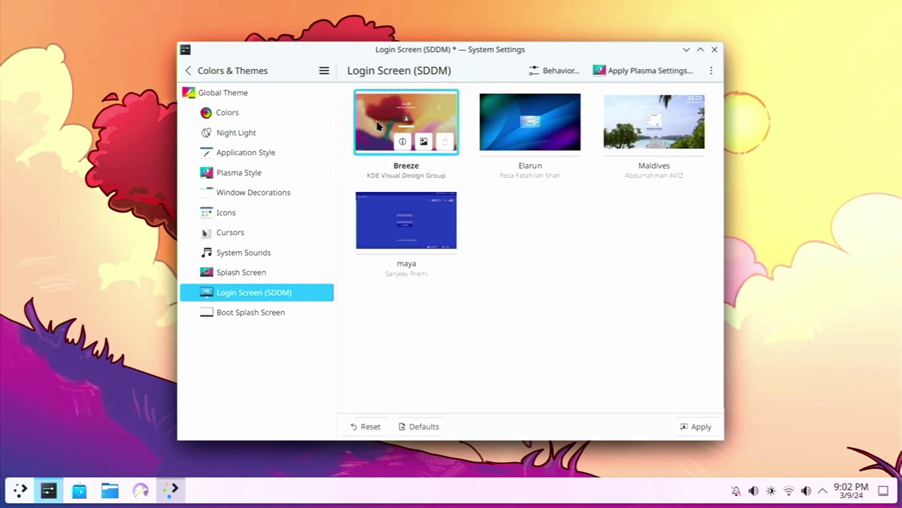
{"action": "left_click", "coordinate": [703, 427]}
{"action": "type", "text": "•••••••••••"}
{"action": "key", "text": "Return"}
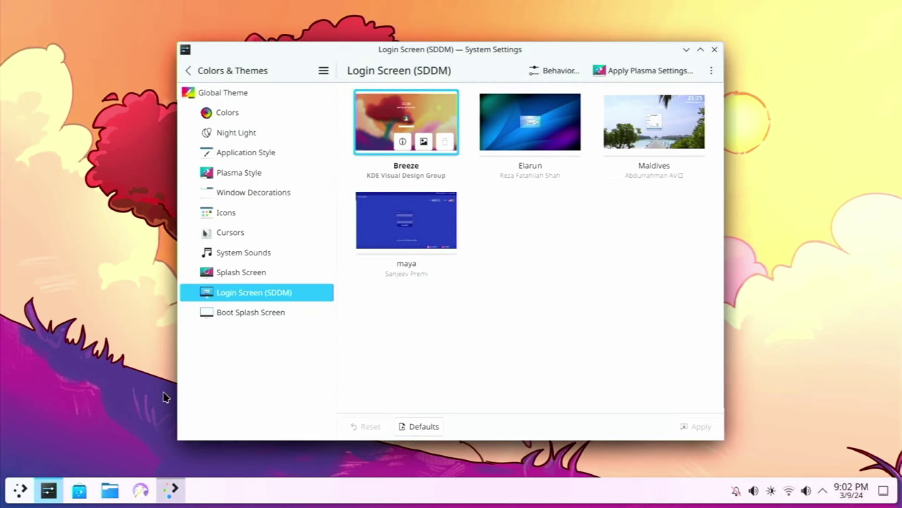
Log out through the launcher's session options and sign back in with the account password
{"action": "left_click", "coordinate": [16, 491]}
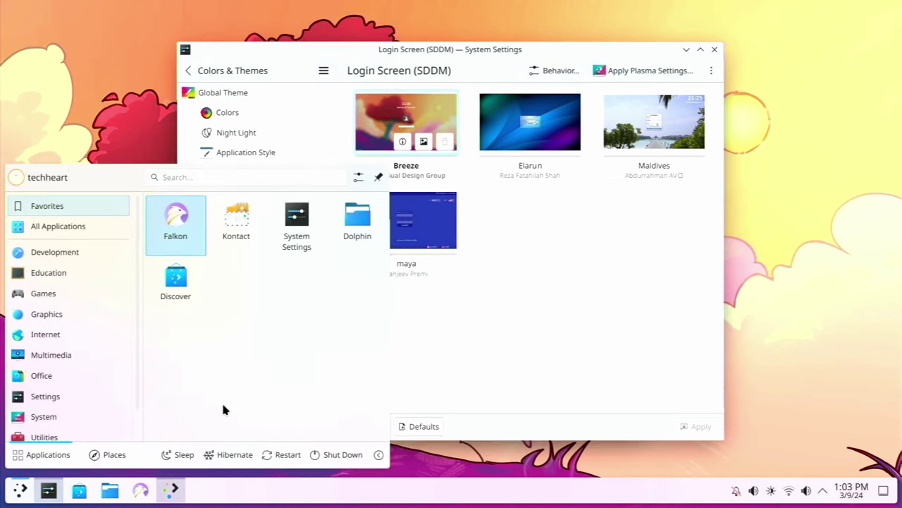
{"action": "left_click", "coordinate": [379, 456]}
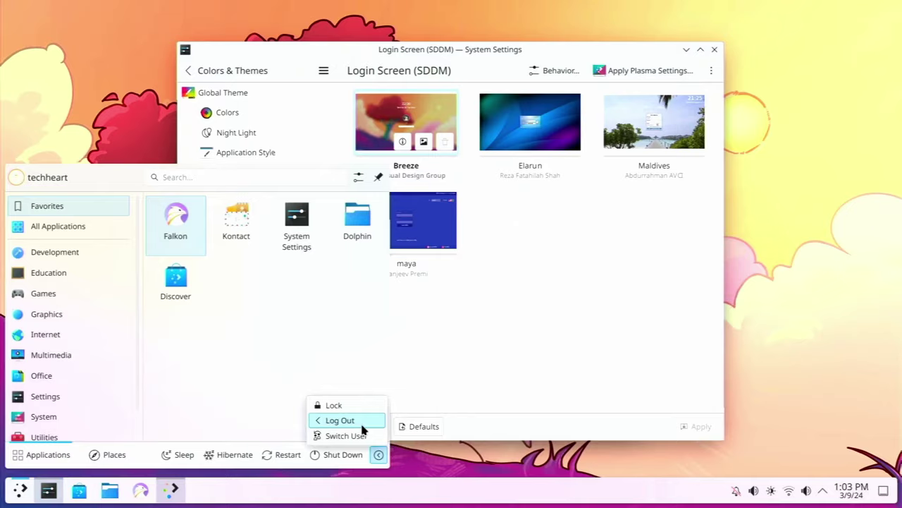
{"action": "left_click", "coordinate": [363, 427]}
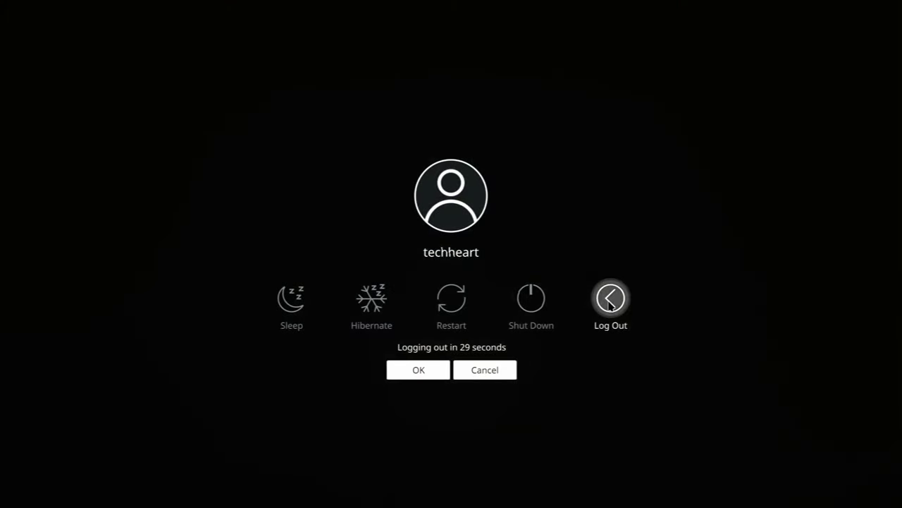
{"action": "left_click", "coordinate": [610, 299]}
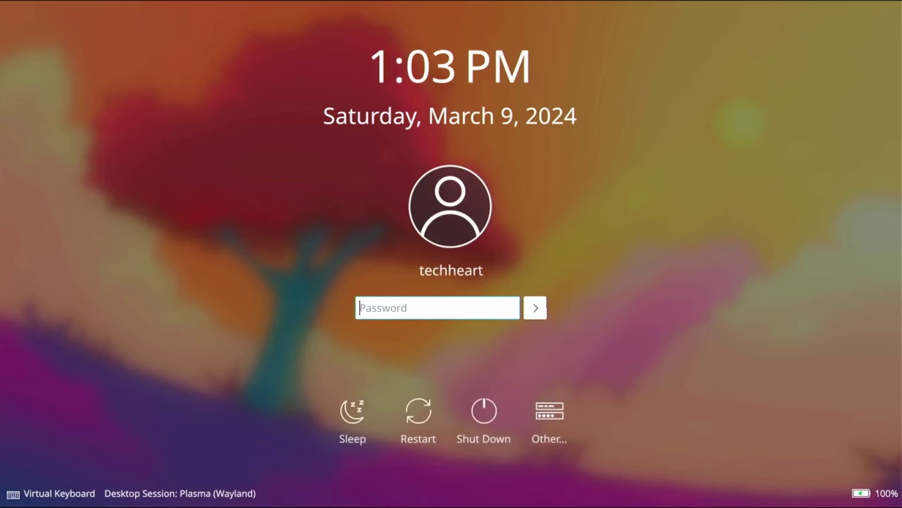
{"action": "type", "text": "••••••••••"}
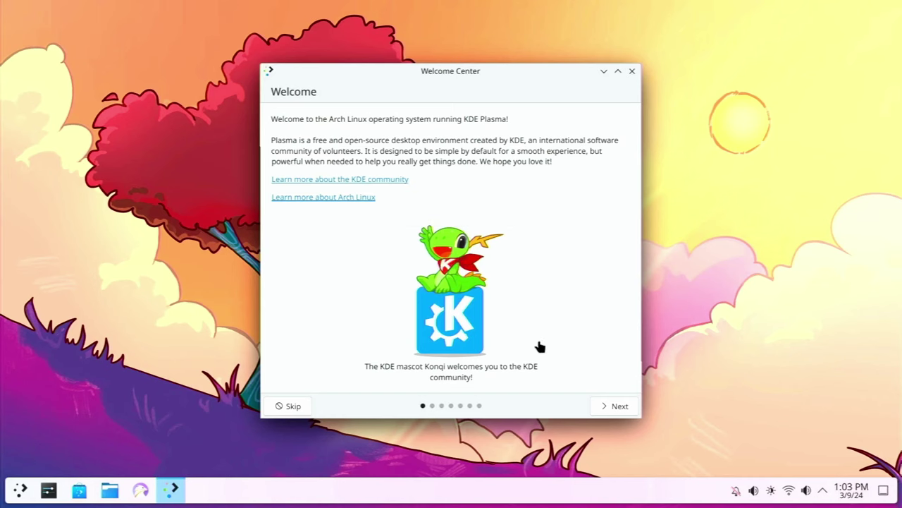
Advance two Welcome Center pages and open the Vaults feature details
{"action": "left_click", "coordinate": [613, 406]}
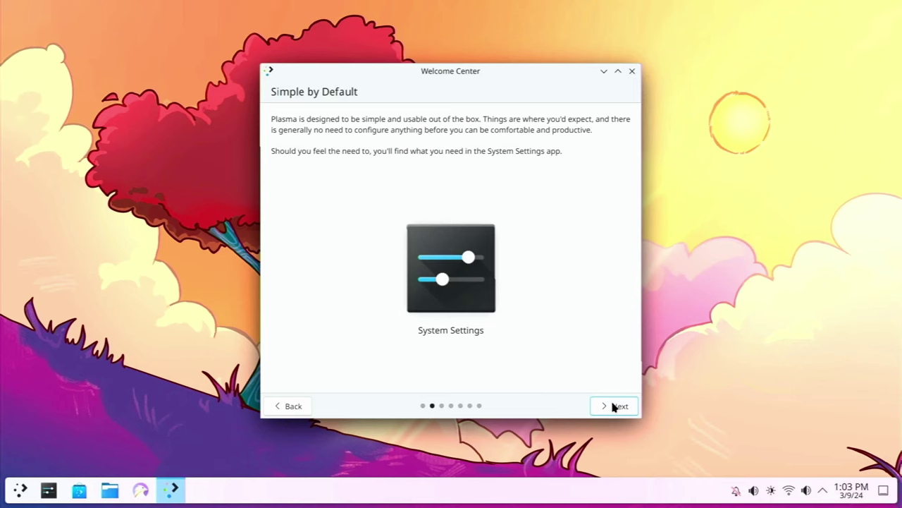
{"action": "left_click", "coordinate": [613, 406]}
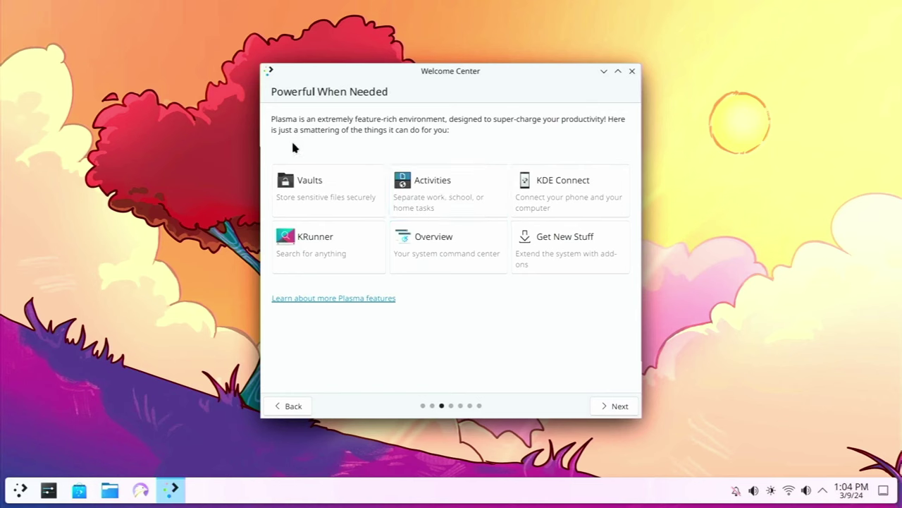
{"action": "left_click", "coordinate": [328, 199]}
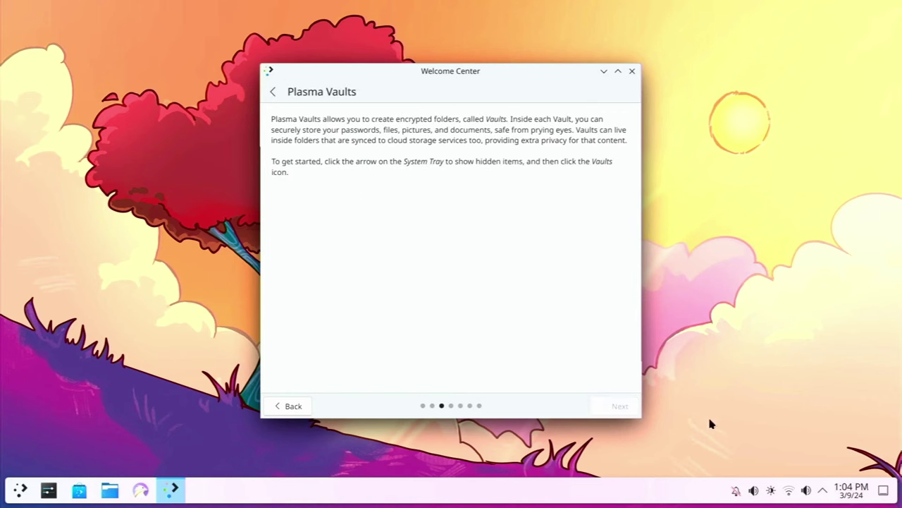
Open the Vaults applet from the system tray and start creating a new vault
{"action": "left_click", "coordinate": [823, 490]}
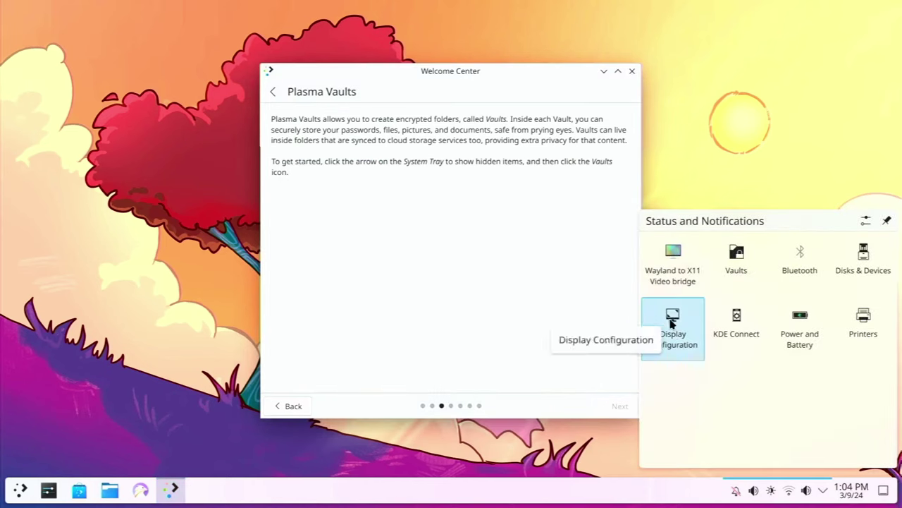
{"action": "left_click", "coordinate": [731, 266]}
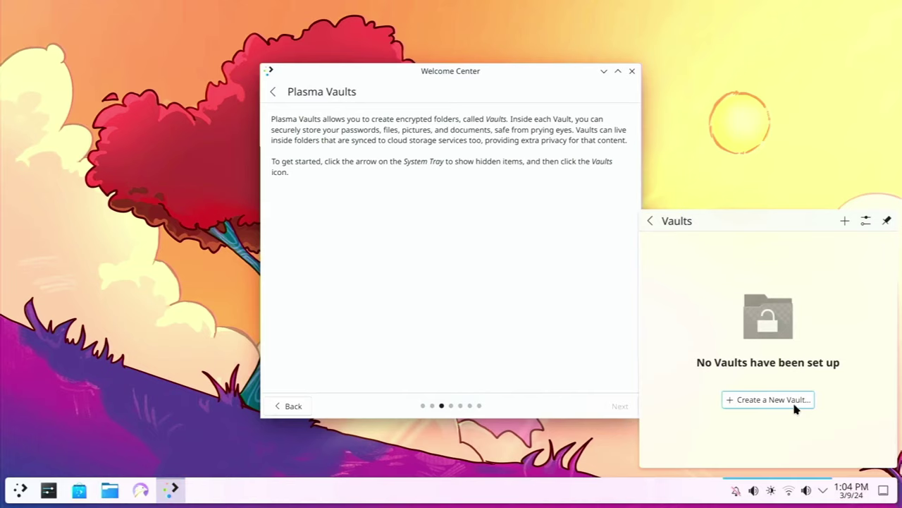
{"action": "left_click", "coordinate": [795, 403]}
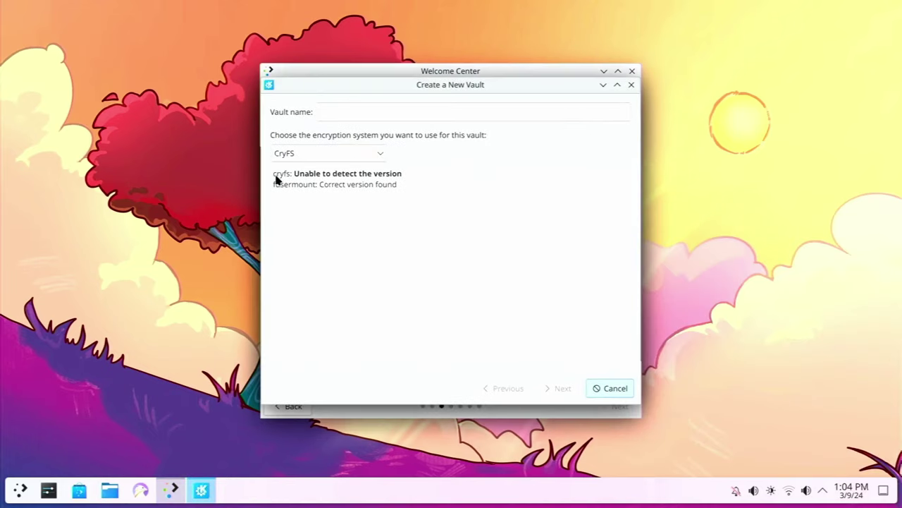
{"action": "left_click_drag", "start_coordinate": [278, 177], "coordinate": [336, 177]}
{"action": "left_click", "coordinate": [337, 183]}
{"action": "left_click", "coordinate": [342, 185]}
Launch Konsole and place it in the top-right quarter of the screen
{"action": "key", "text": "super"}
{"action": "type", "text": "term"}
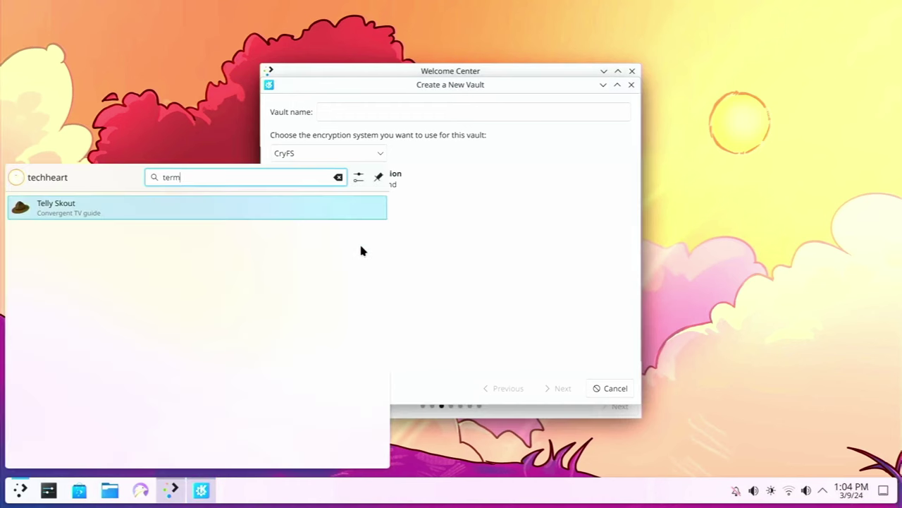
{"action": "key", "text": "Return"}
{"action": "left_click_drag", "start_coordinate": [501, 111], "coordinate": [898, 4]}
Run cryptsetup and check its installed version with 'cryptsetup --version'
{"action": "type", "text": "cry"}
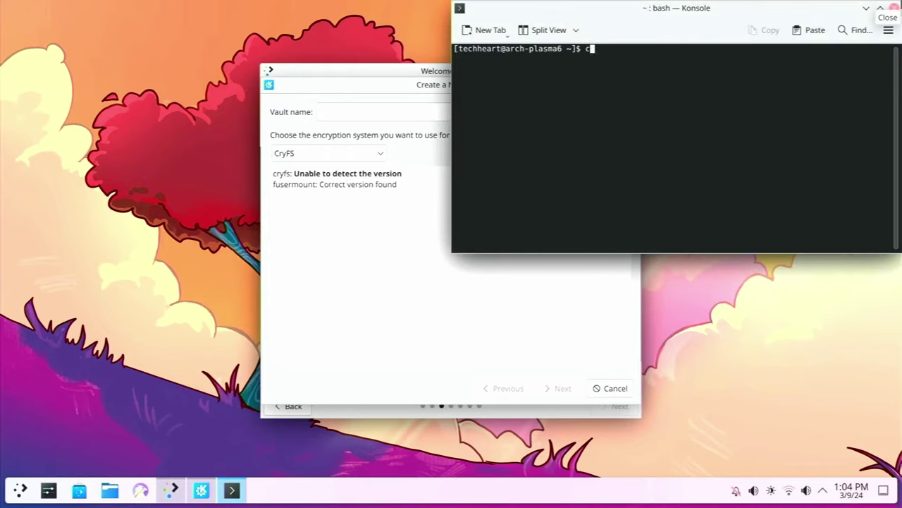
{"action": "key", "text": "Tab"}
{"action": "key", "text": "BackSpace"}
{"action": "key", "text": "BackSpace"}
{"action": "key", "text": "BackSpace"}
{"action": "key", "text": "BackSpace"}
{"action": "key", "text": "BackSpace"}
{"action": "key", "text": "BackSpace"}
{"action": "key", "text": "BackSpace"}
{"action": "key", "text": "BackSpace"}
{"action": "key", "text": "BackSpace"}
{"action": "key", "text": "BackSpace"}
{"action": "key", "text": "BackSpace"}
{"action": "type", "text": "cryse"}
{"action": "key", "text": "BackSpace"}
{"action": "key", "text": "BackSpace"}
{"action": "key", "text": "Tab"}
{"action": "key", "text": "Return"}
{"action": "key", "text": "Up"}
{"action": "type", "text": "--version"}
{"action": "key", "text": "Return"}
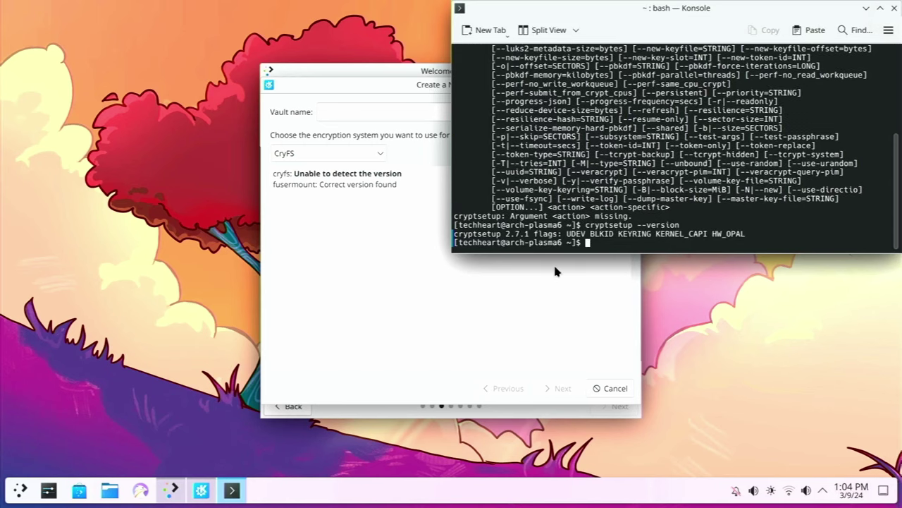
Name the new vault 'vault1' and set its encryption system to CryFS
{"action": "left_click_drag", "start_coordinate": [440, 85], "coordinate": [313, 99]}
{"action": "left_click", "coordinate": [299, 127]}
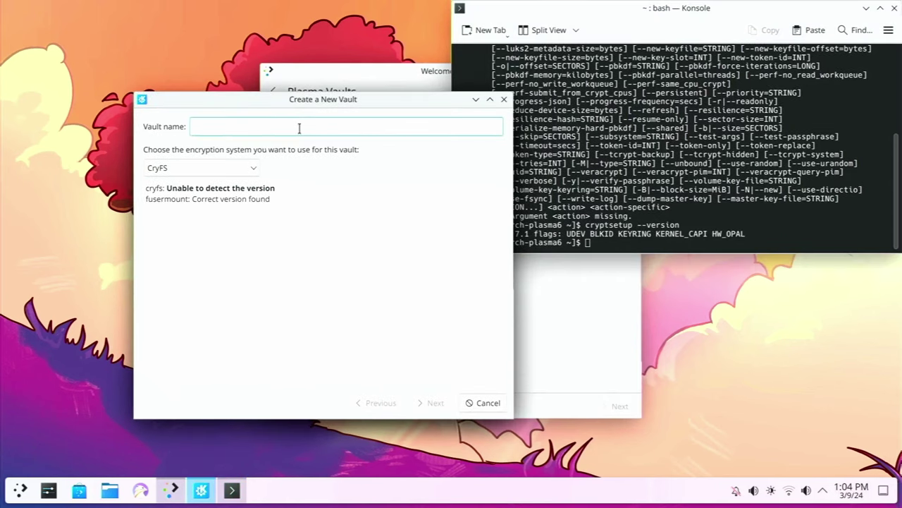
{"action": "type", "text": "vault1"}
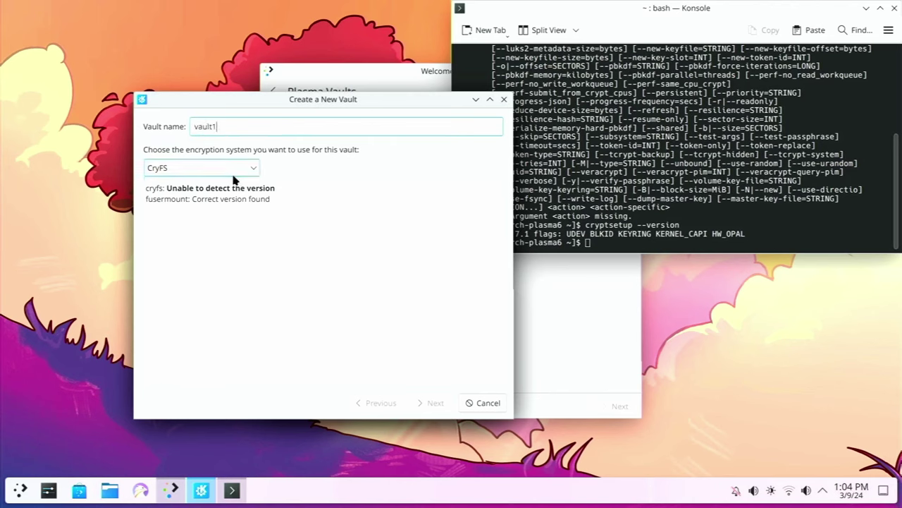
{"action": "left_click", "coordinate": [232, 171]}
{"action": "left_click", "coordinate": [216, 204]}
{"action": "left_click", "coordinate": [246, 172]}
{"action": "left_click", "coordinate": [233, 220]}
{"action": "left_click", "coordinate": [226, 173]}
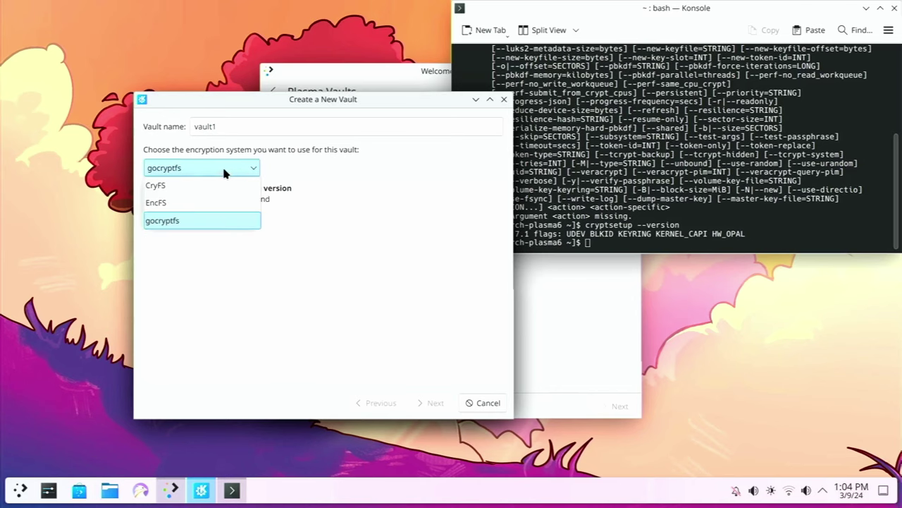
{"action": "left_click", "coordinate": [190, 184]}
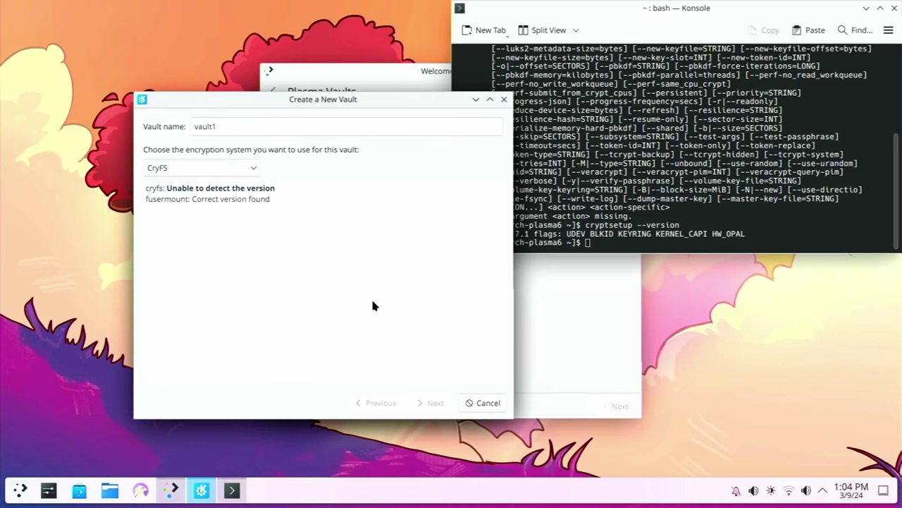
Cancel the new vault, return to Powerful When Needed, and open the Activities page
{"action": "left_click", "coordinate": [485, 403]}
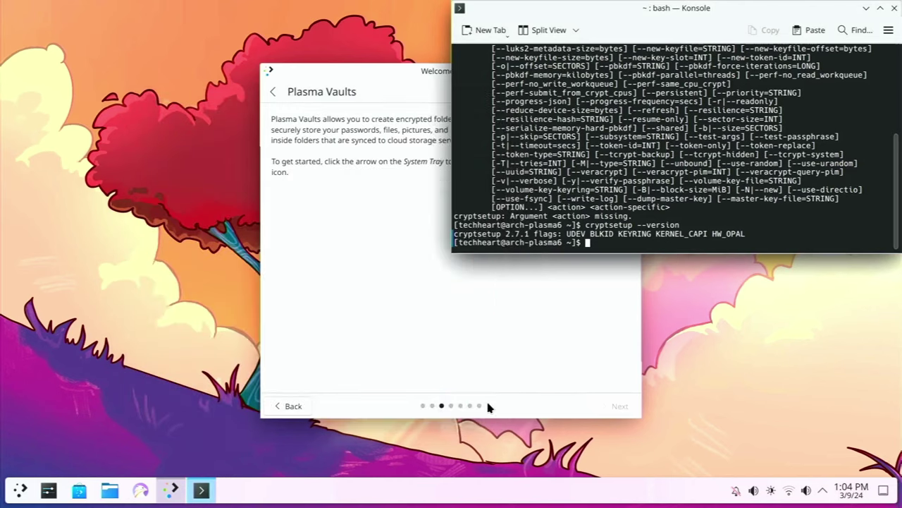
{"action": "left_click", "coordinate": [273, 91]}
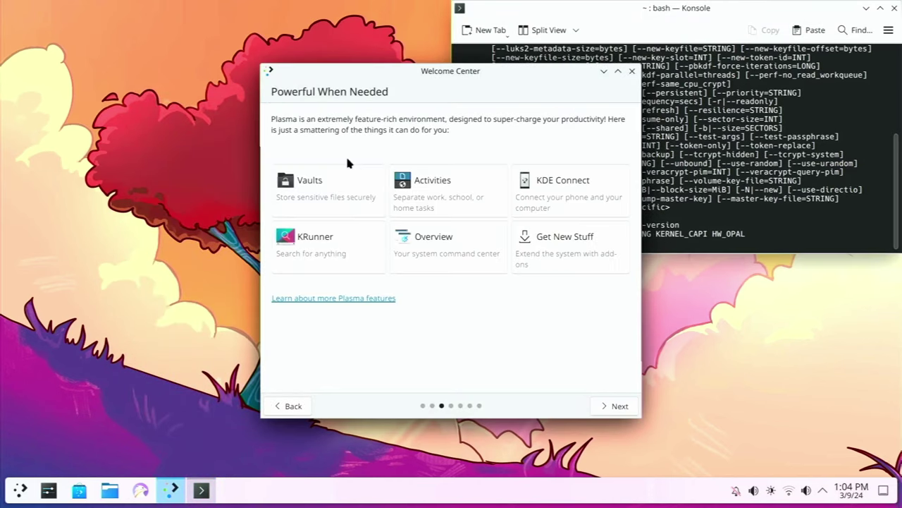
{"action": "left_click", "coordinate": [451, 208]}
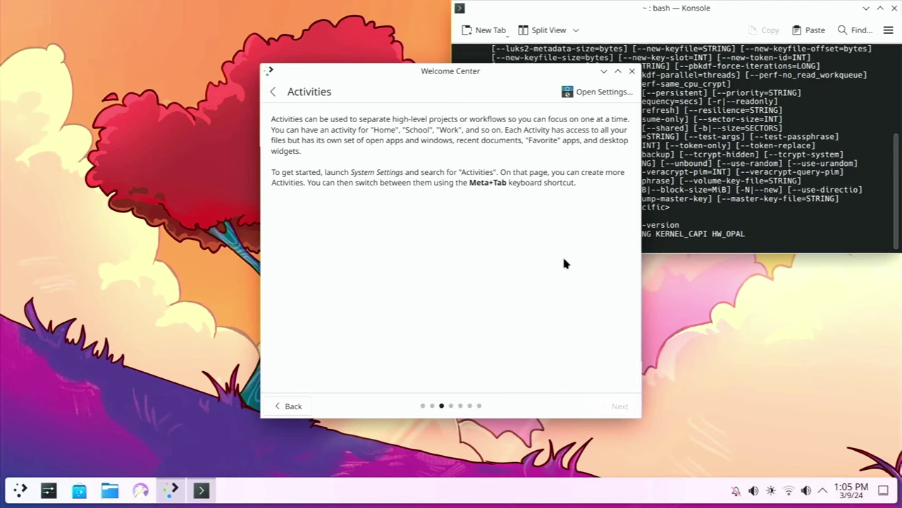
{"action": "key", "text": "super"}
Launch System Settings and move its window to the top-left of the screen
{"action": "type", "text": "sett"}
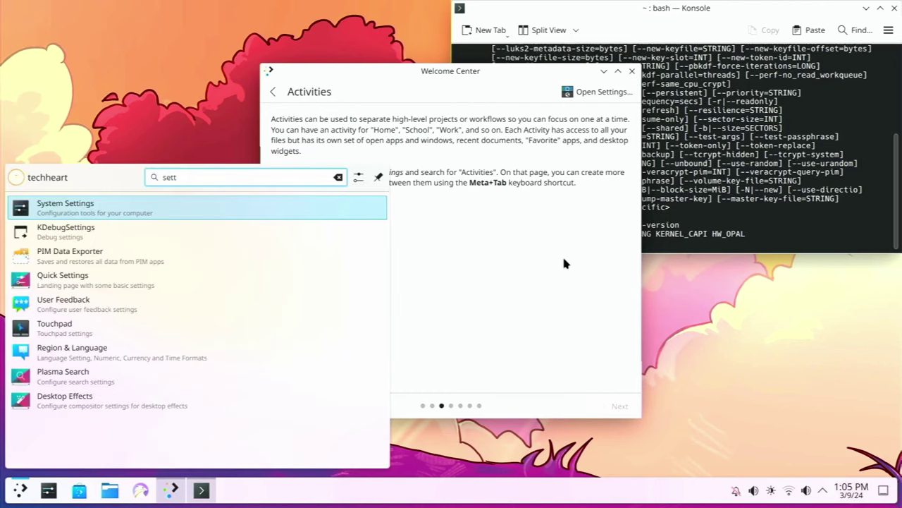
{"action": "key", "text": "Return"}
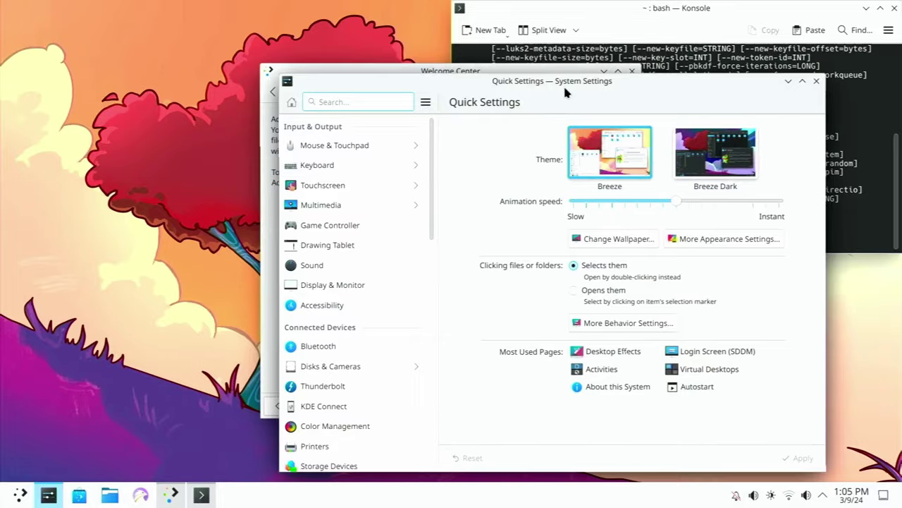
{"action": "left_click_drag", "start_coordinate": [570, 87], "coordinate": [295, 15]}
Apply Breeze Dark as the global theme in Quick Settings
{"action": "left_click", "coordinate": [435, 99]}
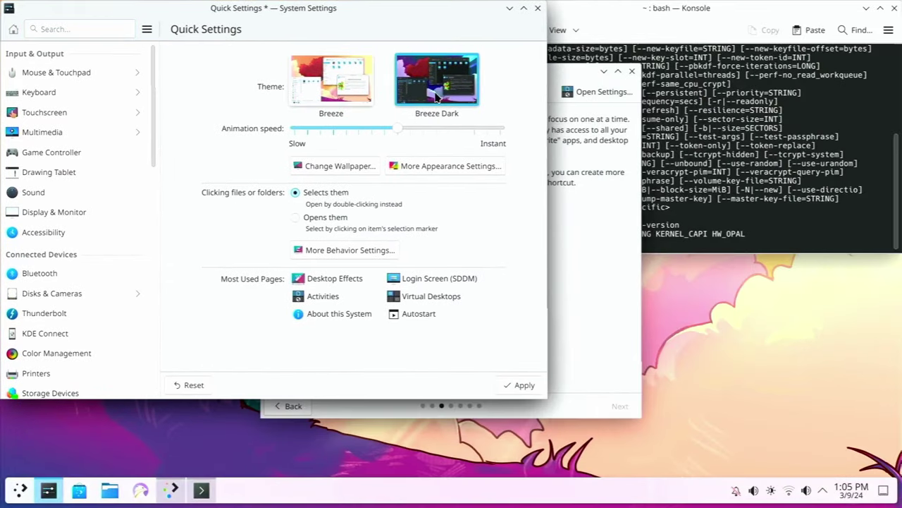
{"action": "left_click", "coordinate": [519, 386]}
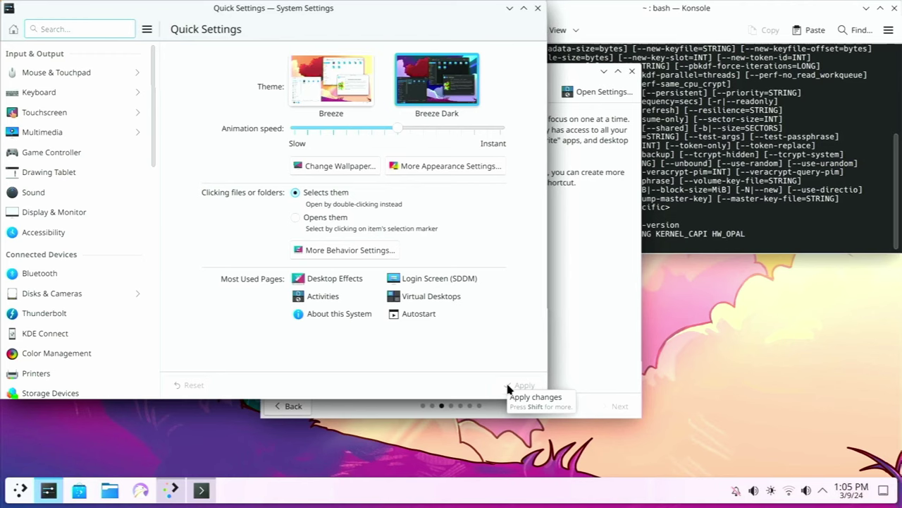
{"action": "left_click", "coordinate": [342, 99]}
{"action": "left_click", "coordinate": [521, 385]}
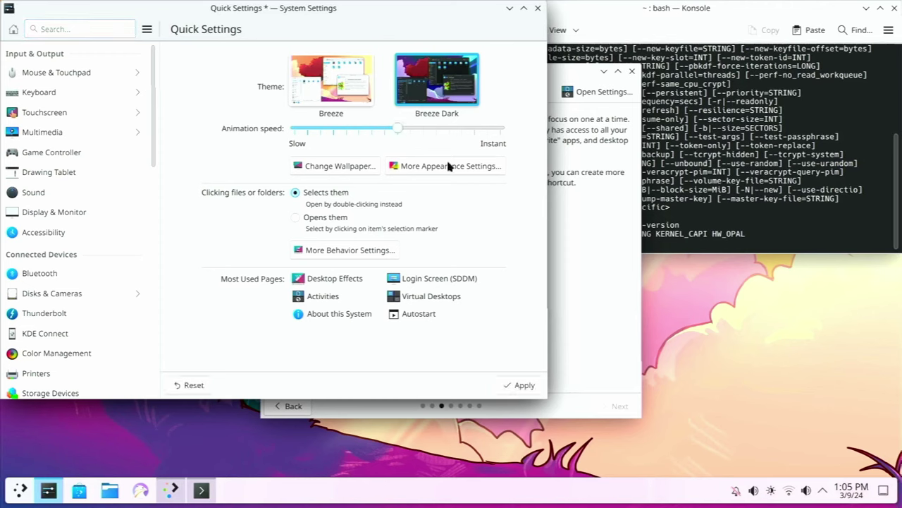
{"action": "left_click", "coordinate": [522, 384]}
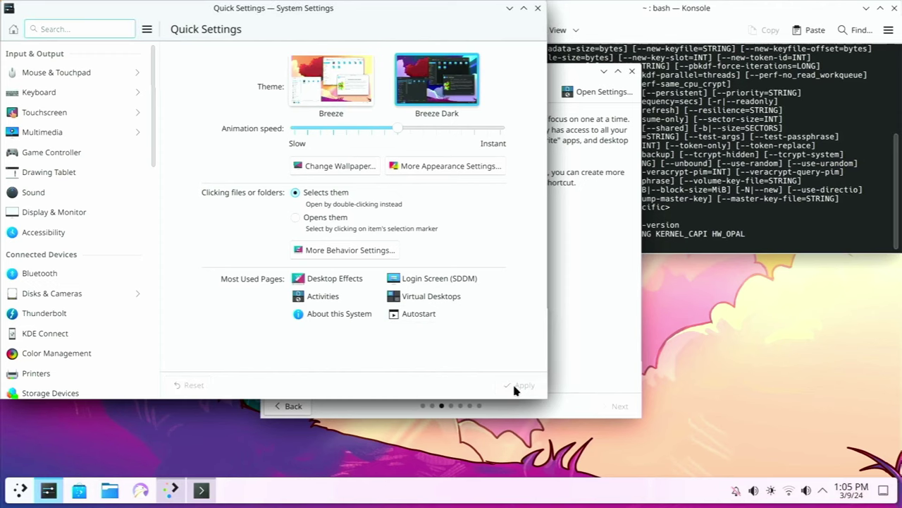
{"action": "left_click", "coordinate": [19, 489]}
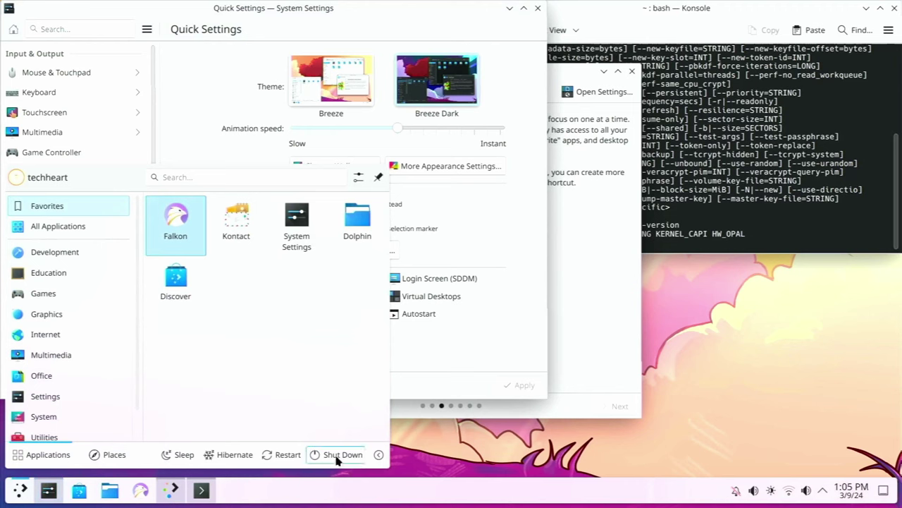
Log out and back in, then reopen System Settings and pick the light Breeze theme
{"action": "left_click", "coordinate": [379, 457]}
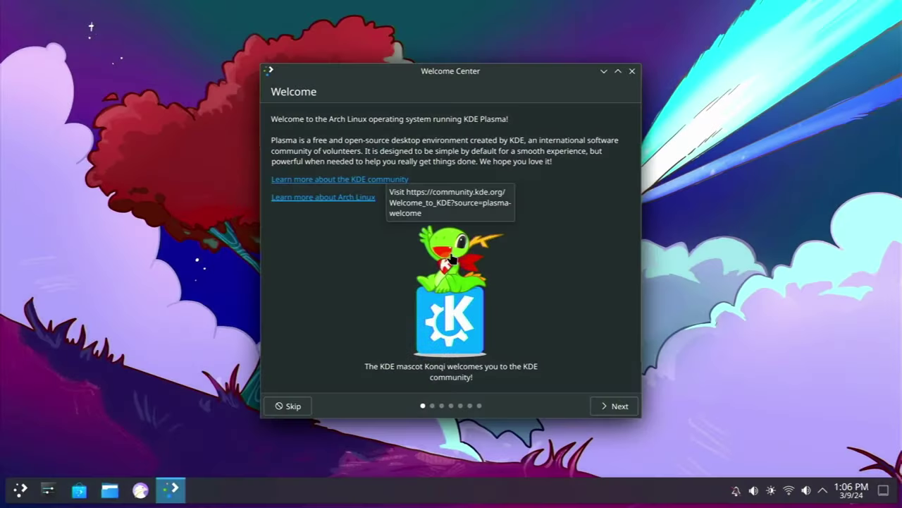
{"action": "key", "text": "super"}
{"action": "type", "text": "sett"}
{"action": "key", "text": "Return"}
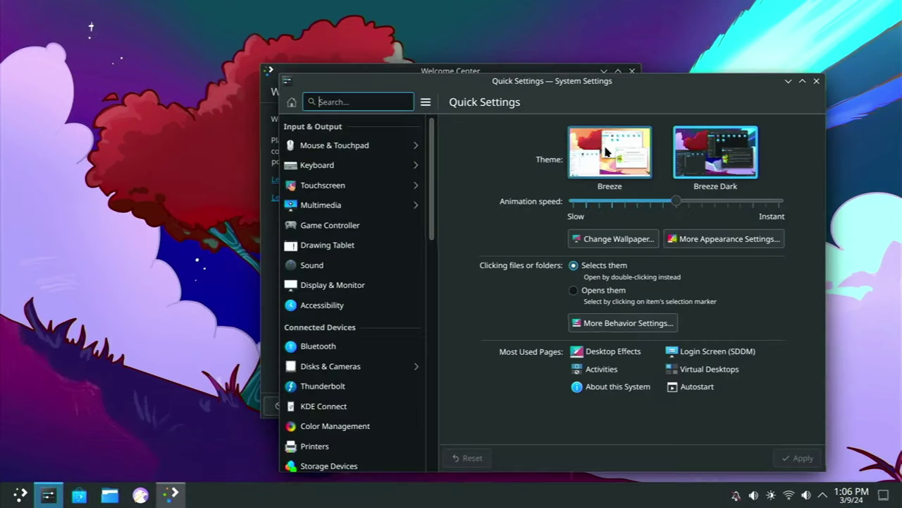
{"action": "left_click", "coordinate": [609, 151]}
Apply the light Breeze global theme, then Breeze Dark, twice over, ending on Breeze Dark
{"action": "left_click", "coordinate": [801, 457]}
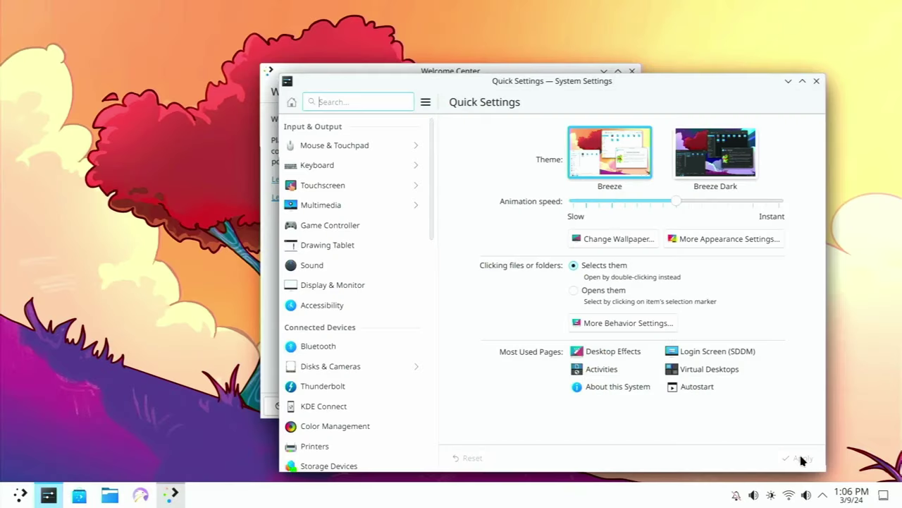
{"action": "left_click", "coordinate": [727, 162]}
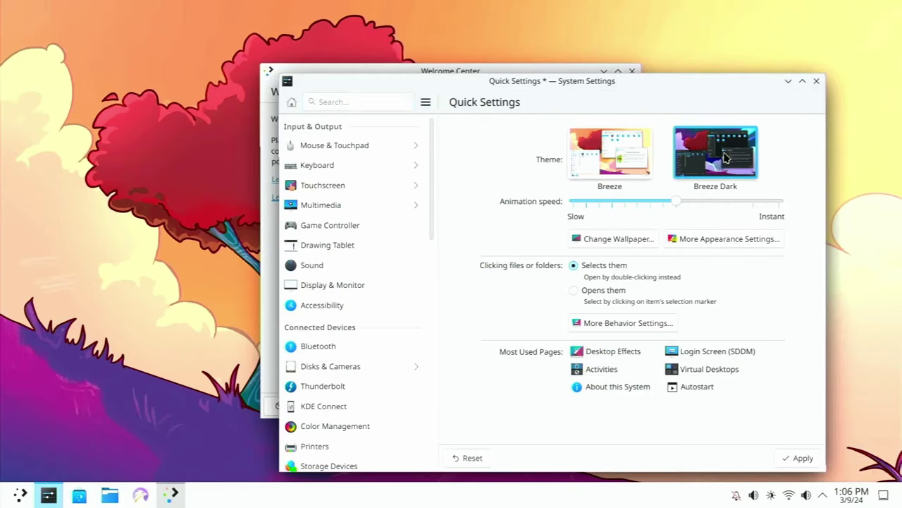
{"action": "left_click", "coordinate": [797, 459]}
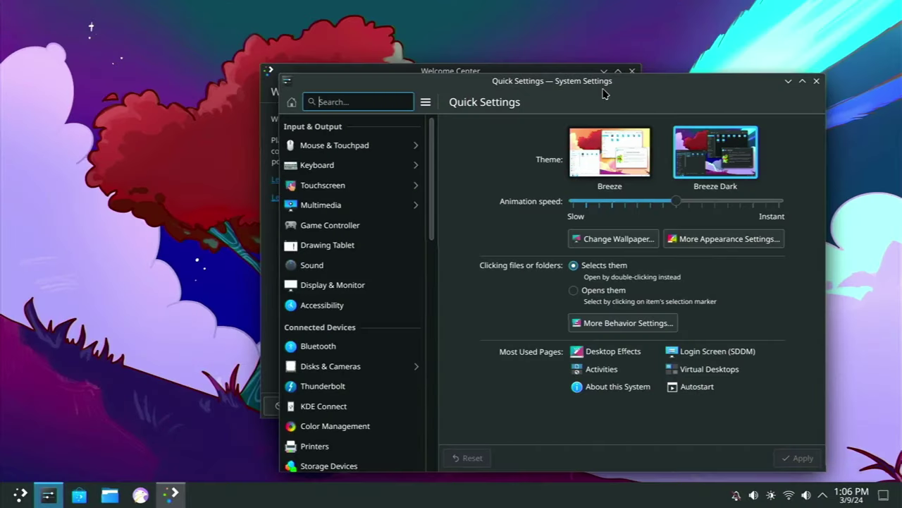
{"action": "left_click_drag", "start_coordinate": [603, 93], "coordinate": [549, 47]}
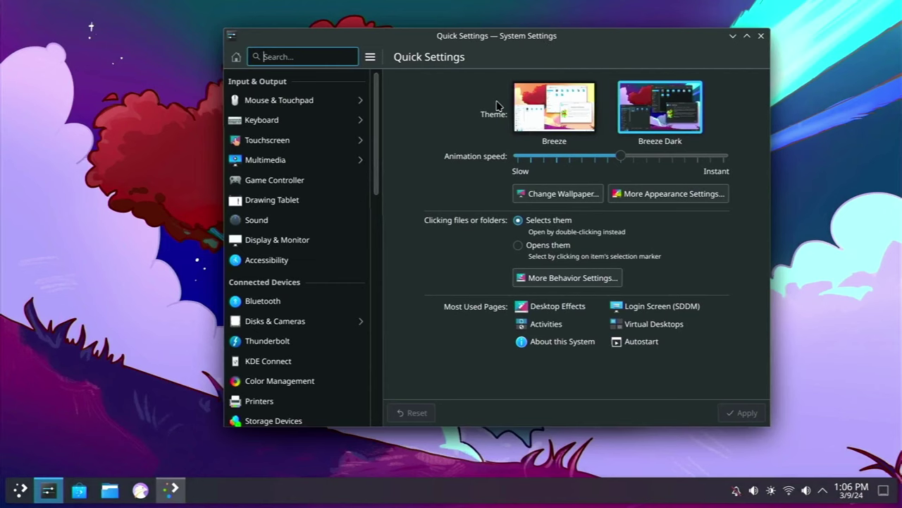
{"action": "left_click", "coordinate": [560, 114]}
{"action": "left_click", "coordinate": [744, 413]}
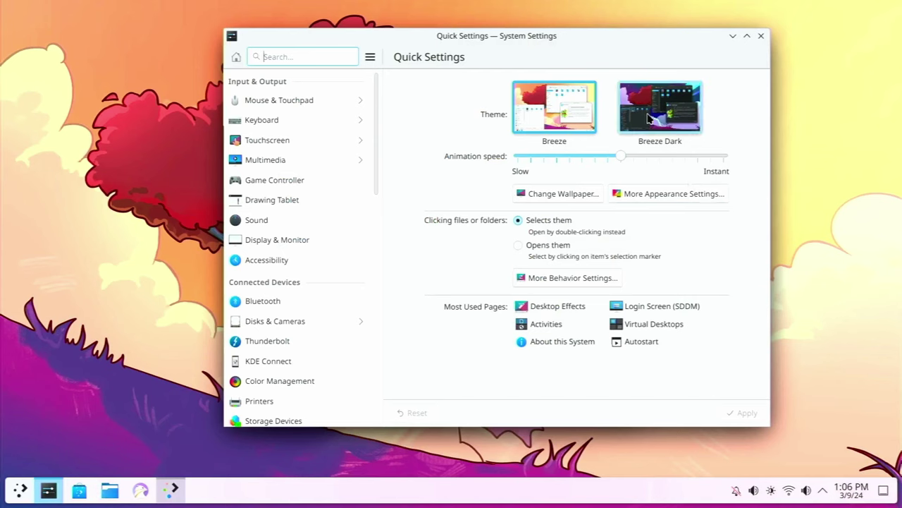
{"action": "left_click", "coordinate": [650, 119]}
{"action": "left_click", "coordinate": [745, 416]}
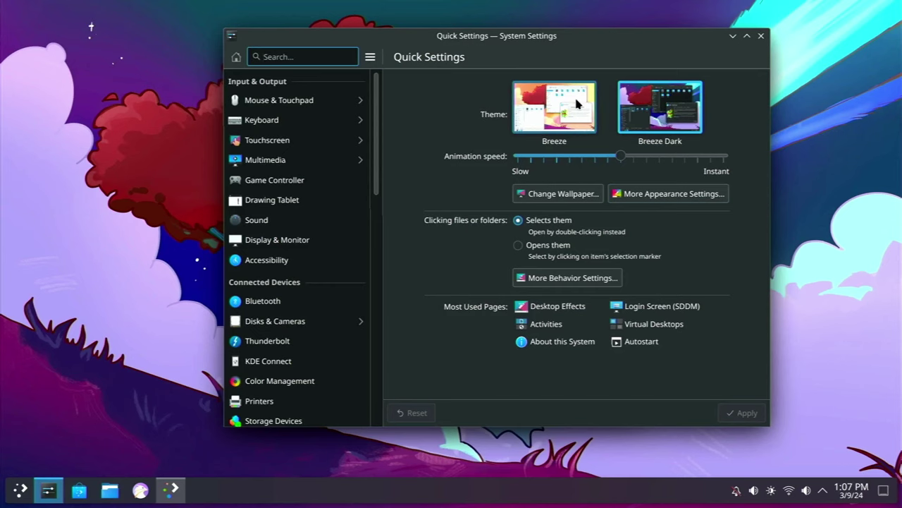
Search settings for 'activ' and create and save a new activity named Work
{"action": "scroll", "coordinate": [365, 183], "scroll_direction": "down", "scroll_amount": 5}
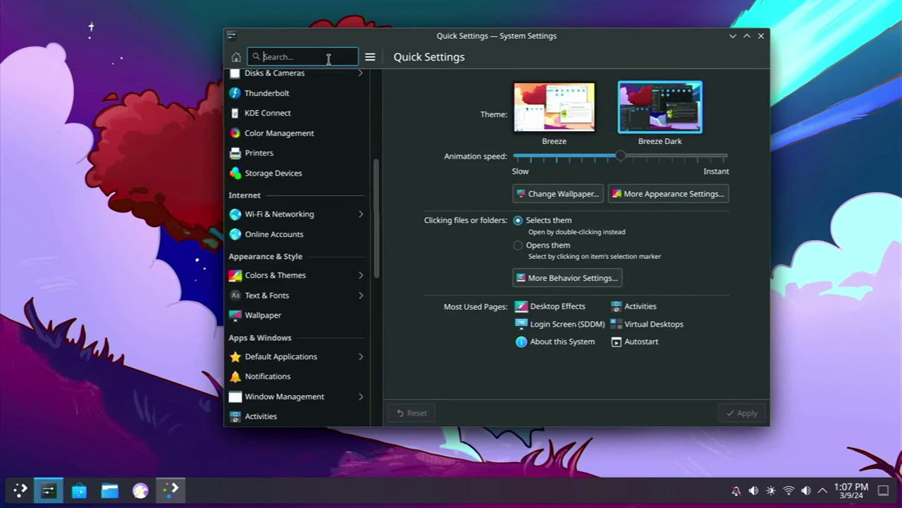
{"action": "type", "text": "activ"}
{"action": "left_click", "coordinate": [313, 202]}
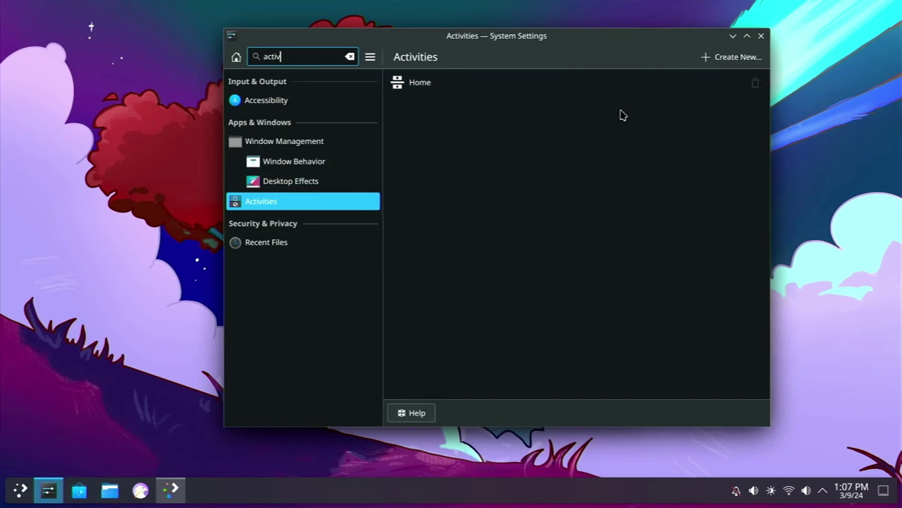
{"action": "left_click", "coordinate": [729, 57]}
{"action": "left_click", "coordinate": [604, 119]}
{"action": "type", "text": "Work"}
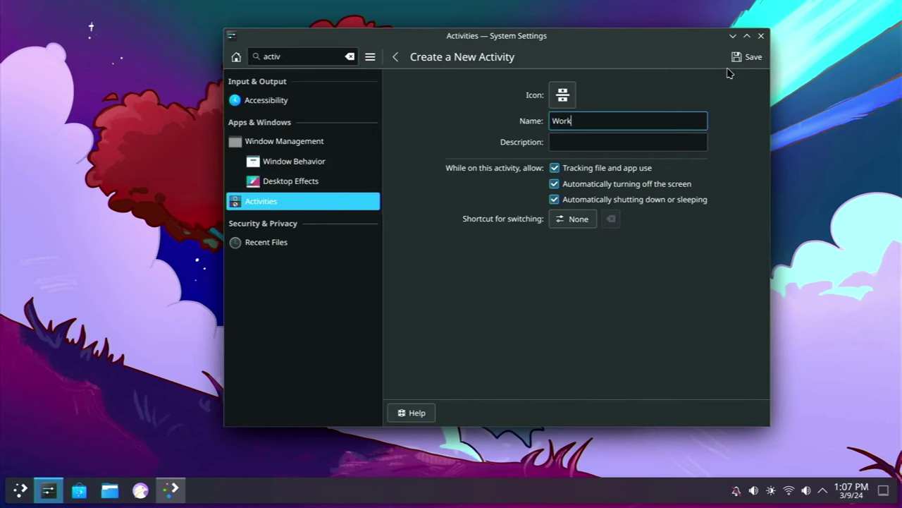
{"action": "left_click", "coordinate": [751, 58]}
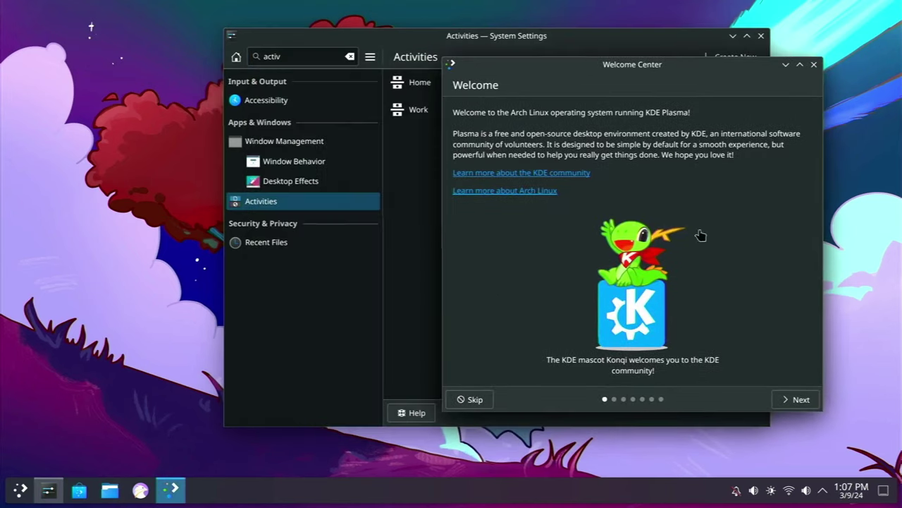
Advance Welcome Center two pages and open its Activities introduction page
{"action": "left_click", "coordinate": [795, 399]}
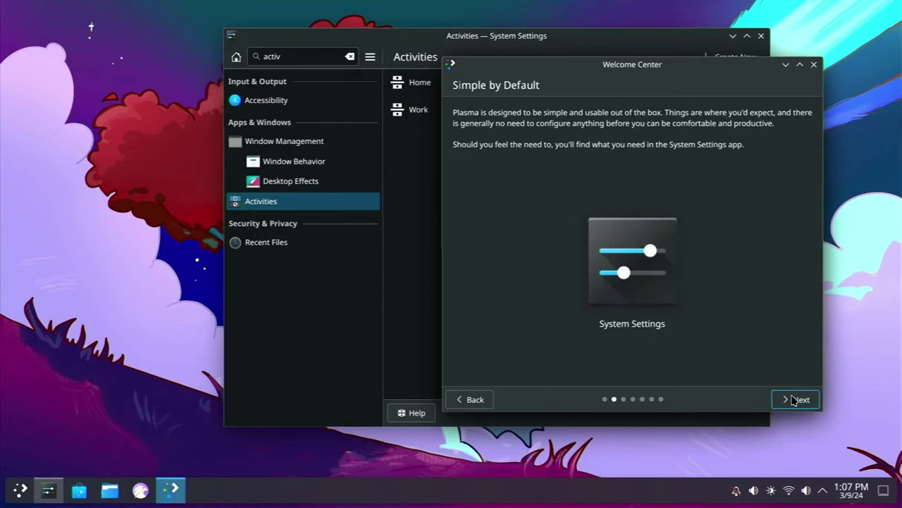
{"action": "left_click", "coordinate": [795, 399]}
{"action": "left_click", "coordinate": [592, 176]}
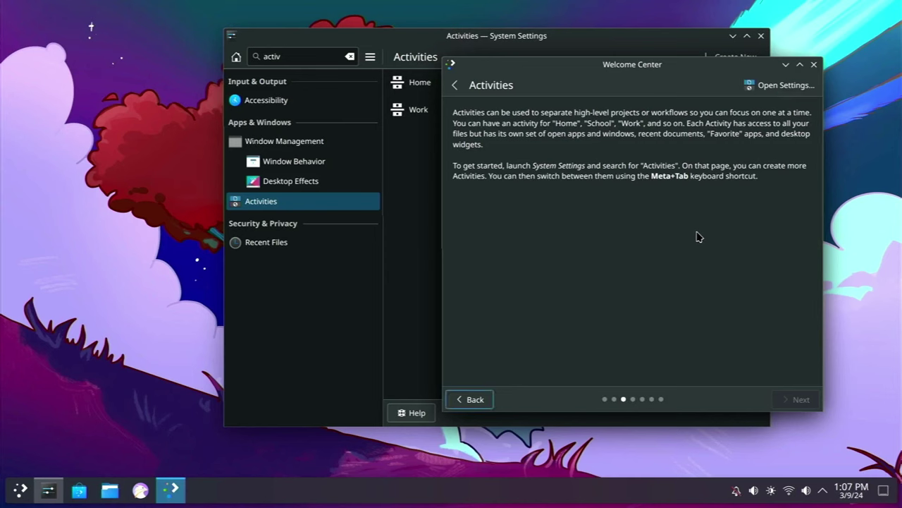
{"action": "left_click", "coordinate": [41, 209]}
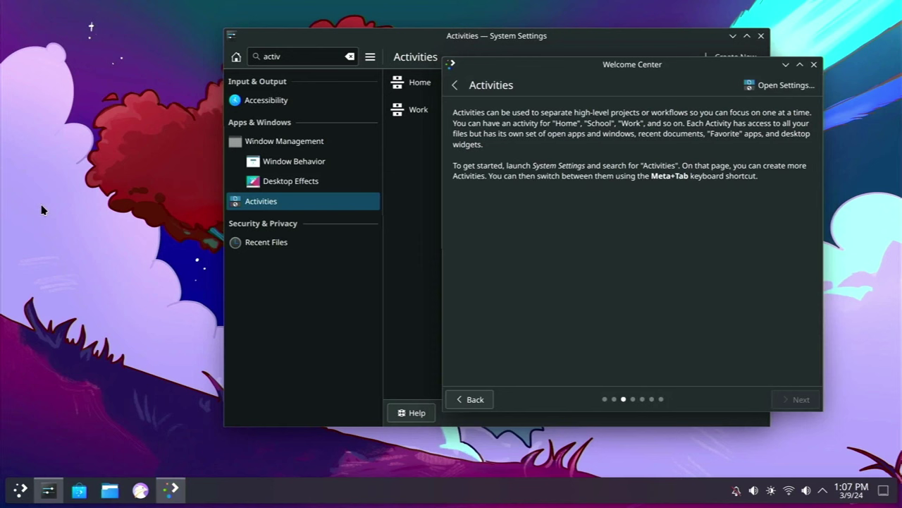
Peek at the desktop, restore the windows, and reposition Welcome Center and System Settings
{"action": "left_click", "coordinate": [884, 491]}
{"action": "left_click", "coordinate": [885, 492]}
{"action": "left_click", "coordinate": [888, 493]}
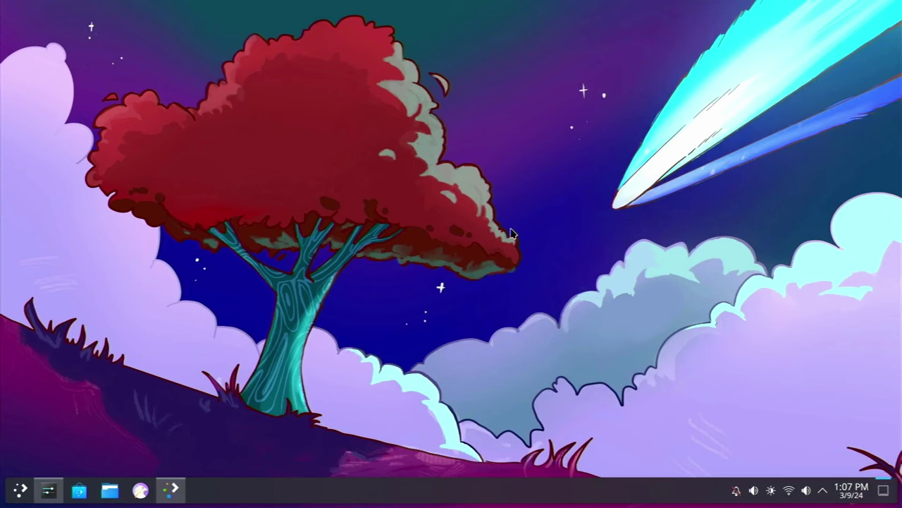
{"action": "left_click", "coordinate": [887, 493]}
{"action": "left_click_drag", "start_coordinate": [637, 74], "coordinate": [681, 102]}
{"action": "left_click_drag", "start_coordinate": [621, 40], "coordinate": [477, 23]}
Give Work a Ctrl+Alt+2 shortcut and Home a Ctrl+Alt+H switching shortcut, saving Home's
{"action": "left_click", "coordinate": [408, 92]}
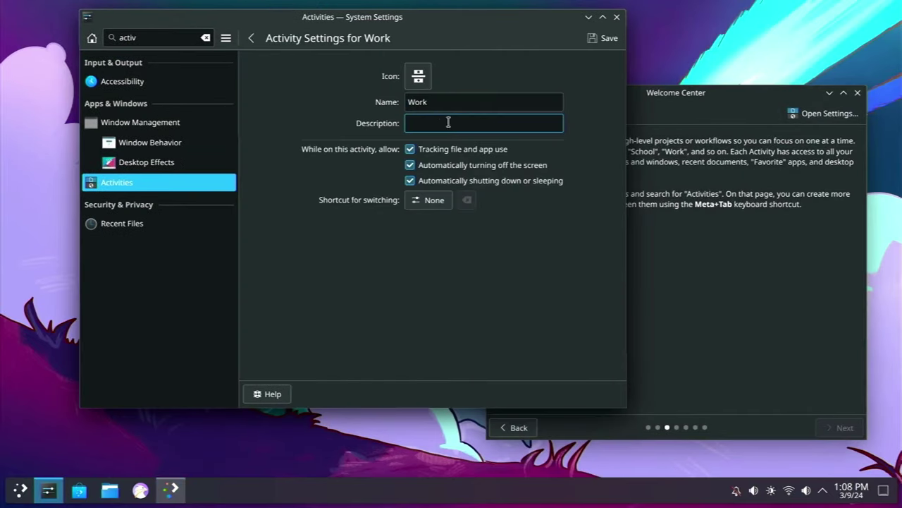
{"action": "left_click", "coordinate": [430, 200]}
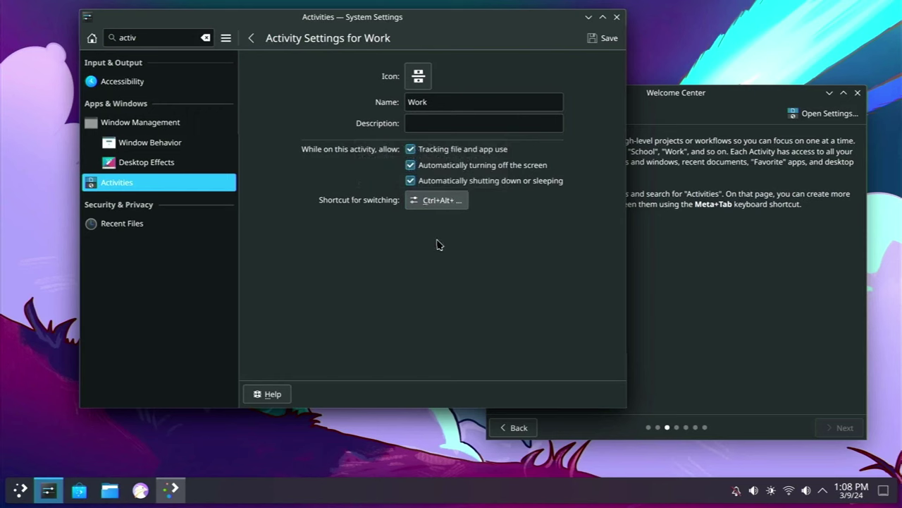
{"action": "key", "text": "ctrl+alt+2"}
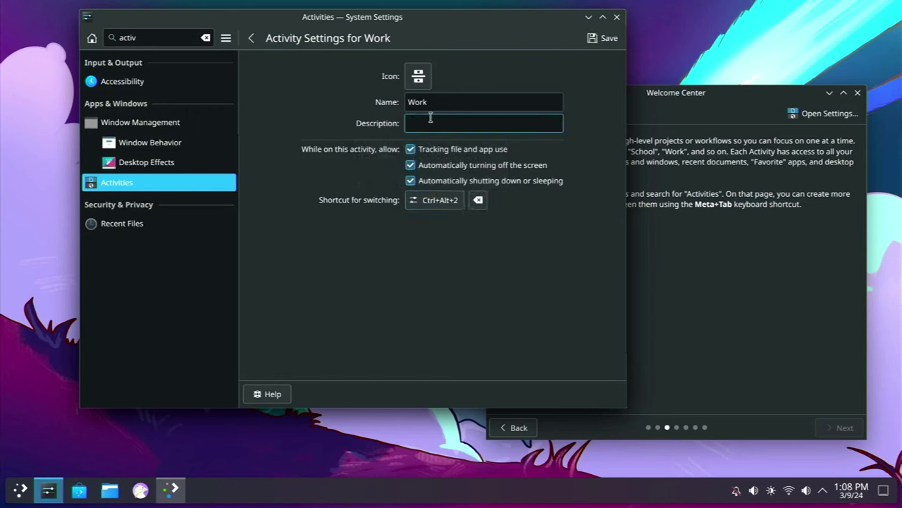
{"action": "left_click", "coordinate": [252, 38]}
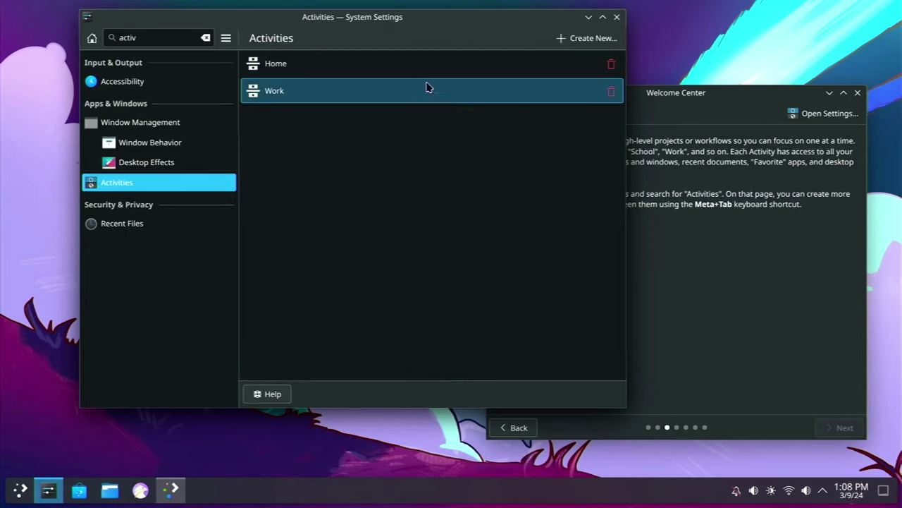
{"action": "left_click", "coordinate": [438, 71]}
{"action": "left_click", "coordinate": [437, 200]}
{"action": "key", "text": "ctrl+alt+h"}
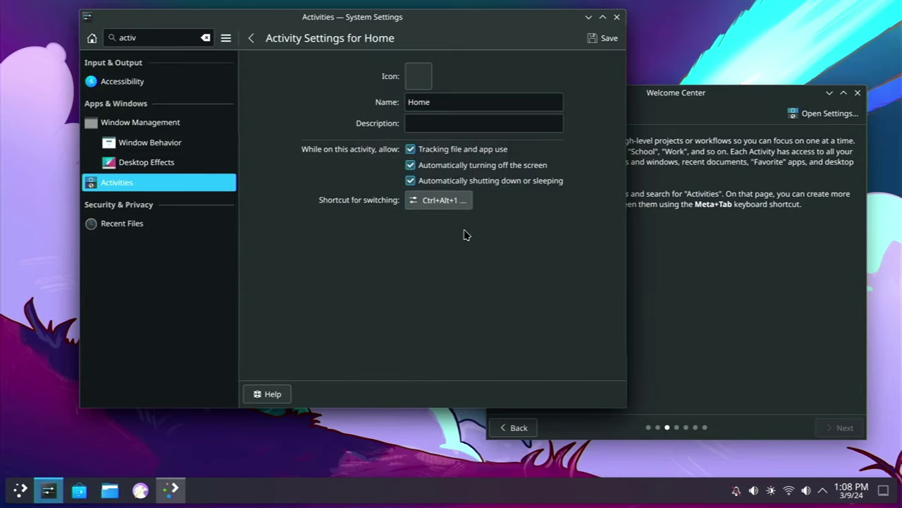
{"action": "left_click", "coordinate": [608, 40]}
Change the Work activity's switching shortcut to Ctrl+Alt+W and save it
{"action": "left_click", "coordinate": [428, 88]}
{"action": "left_click", "coordinate": [444, 201]}
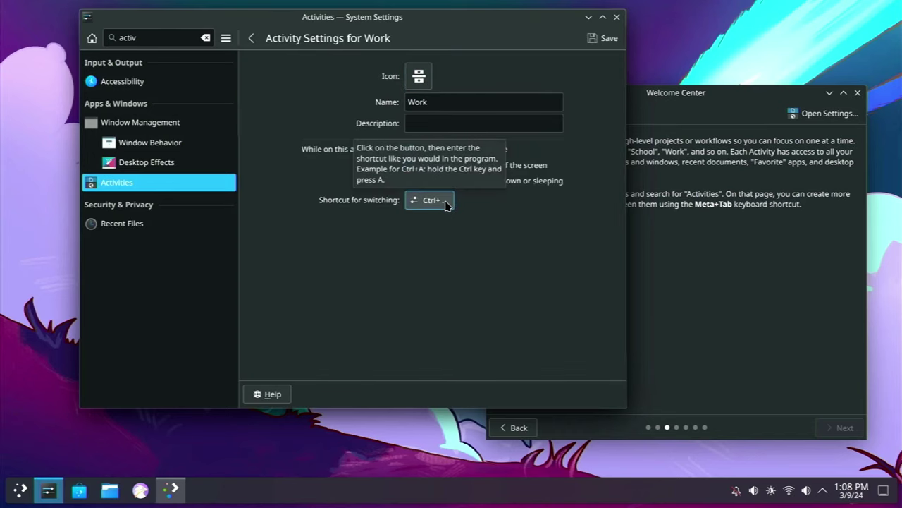
{"action": "key", "text": "ctrl+alt+w"}
{"action": "left_click", "coordinate": [601, 38]}
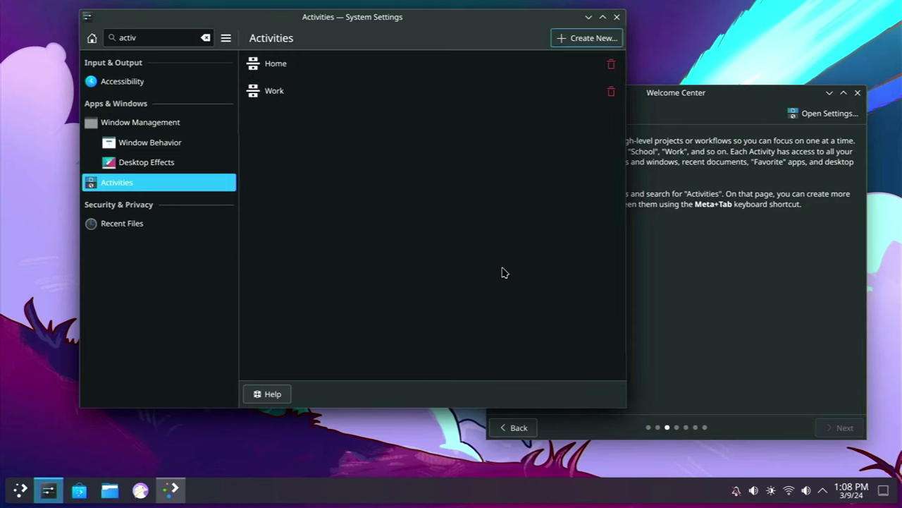
Switch to Work with Ctrl+Alt+W, then toggle between Home and Work with Meta+Tab
{"action": "left_click", "coordinate": [349, 448]}
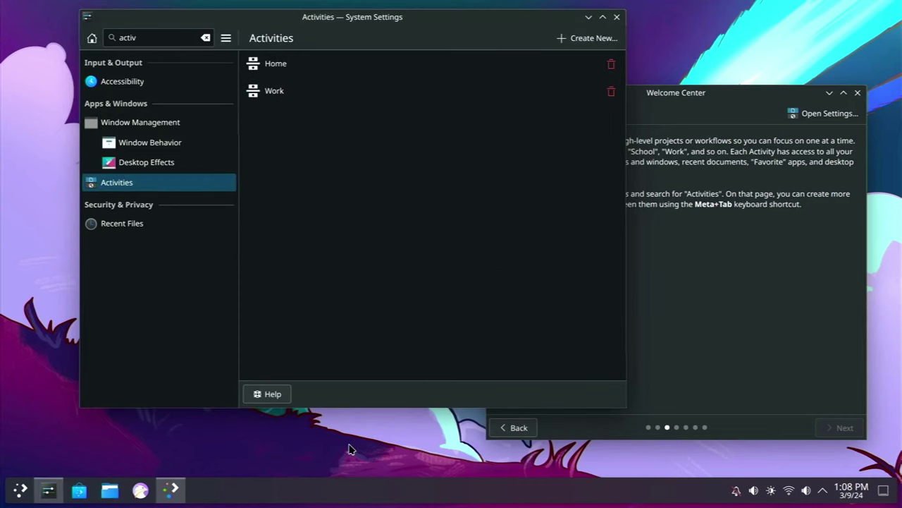
{"action": "key", "text": "ctrl+alt+w"}
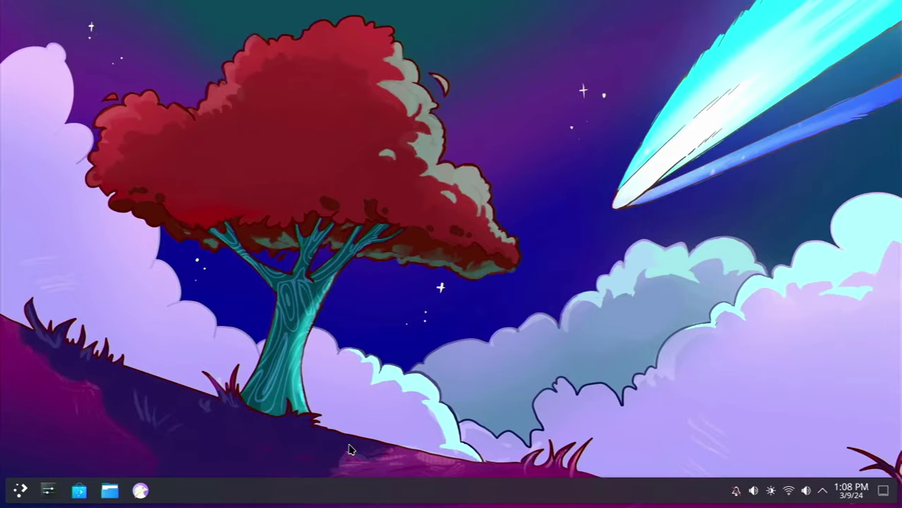
{"action": "key", "text": "super+Tab"}
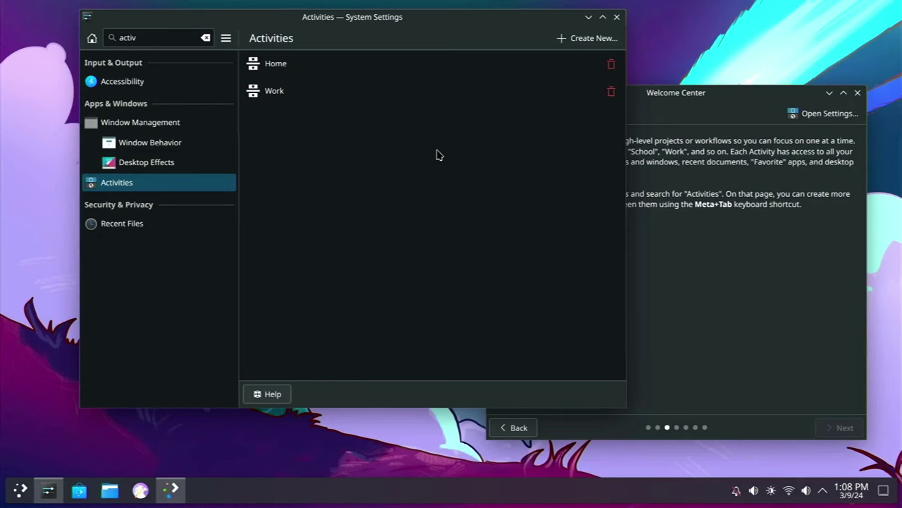
{"action": "key", "text": "super+Tab"}
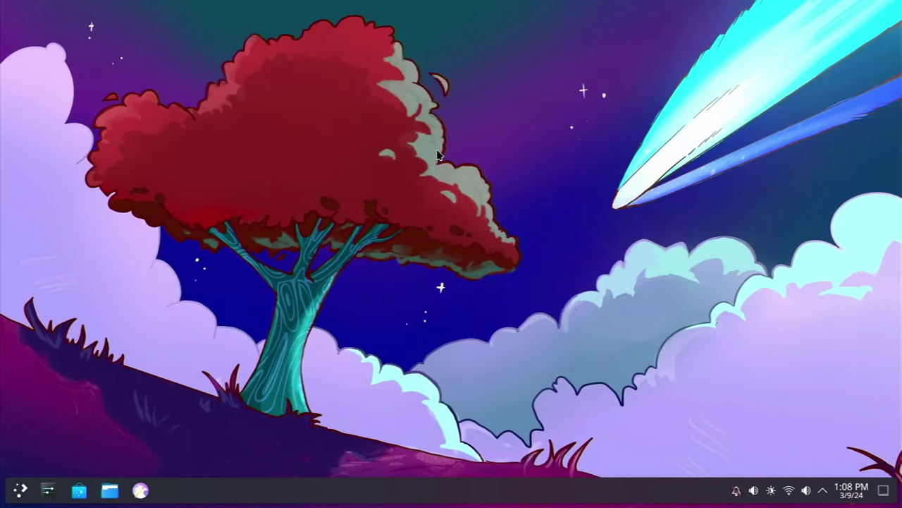
Launch Kontact in the Work activity, then cycle back to Home and System Settings
{"action": "key", "text": "super"}
{"action": "key", "text": "Right"}
{"action": "key", "text": "Return"}
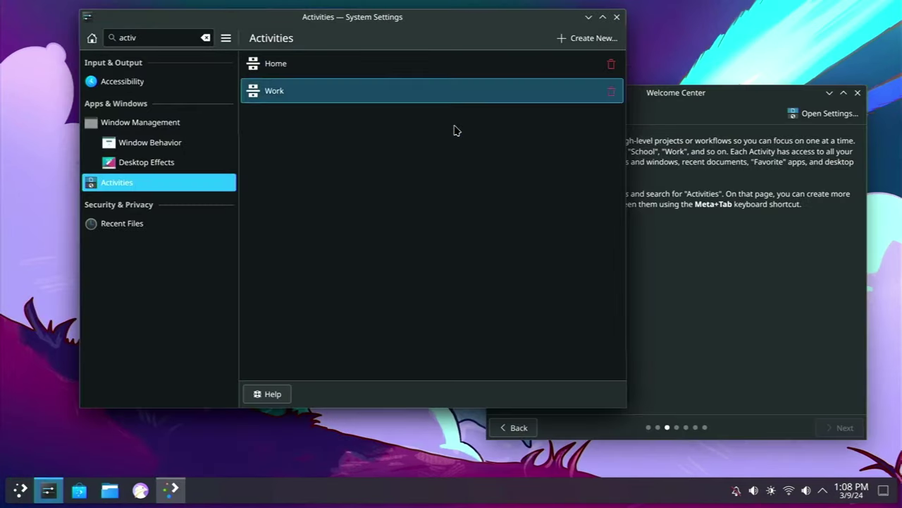
{"action": "key", "text": "super+Tab"}
{"action": "key", "text": "super+Tab"}
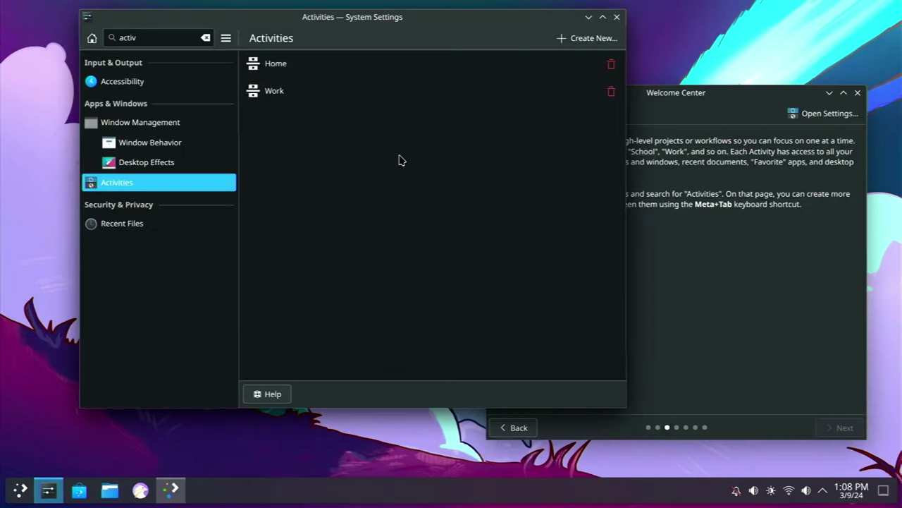
{"action": "left_click", "coordinate": [33, 365]}
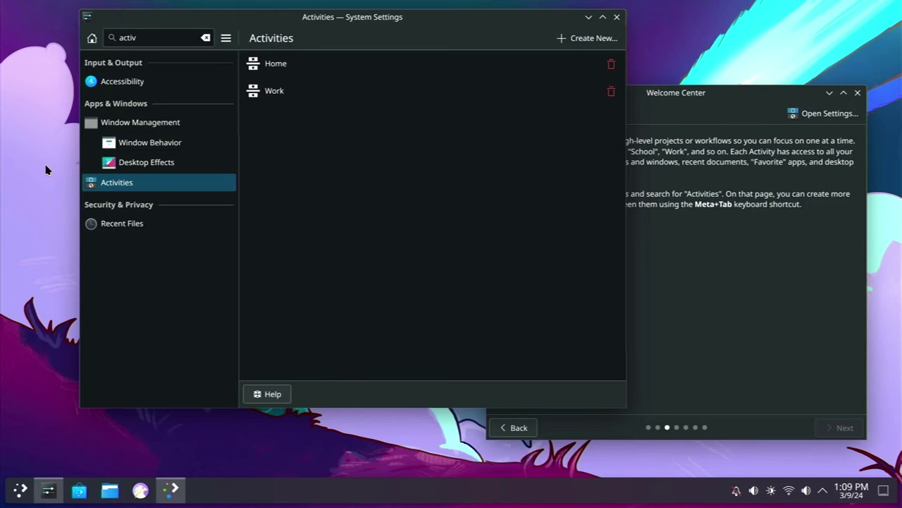
{"action": "key", "text": "super+Tab"}
{"action": "key", "text": "super+Tab"}
Clear the settings search and take Welcome Center back to the Powerful When Needed page
{"action": "left_click", "coordinate": [207, 37]}
{"action": "left_click_drag", "start_coordinate": [237, 19], "coordinate": [158, 10]}
{"action": "left_click", "coordinate": [599, 176]}
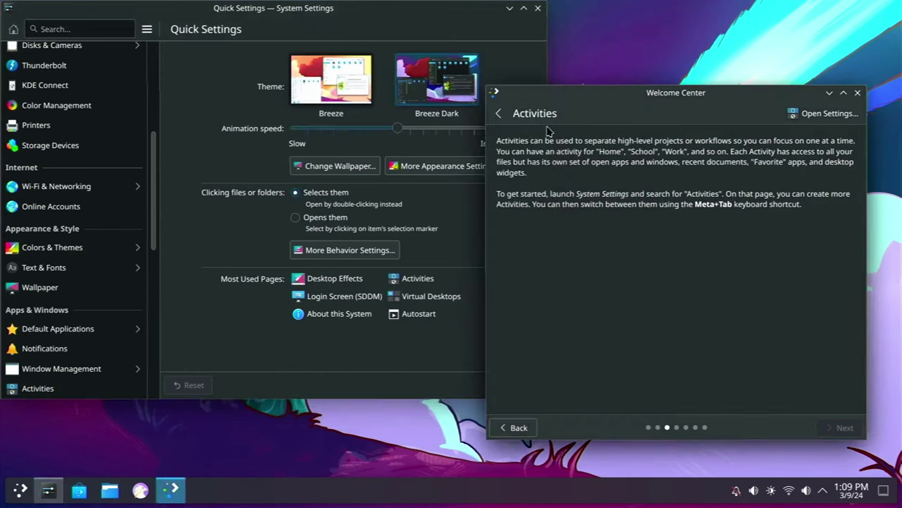
{"action": "left_click", "coordinate": [498, 115]}
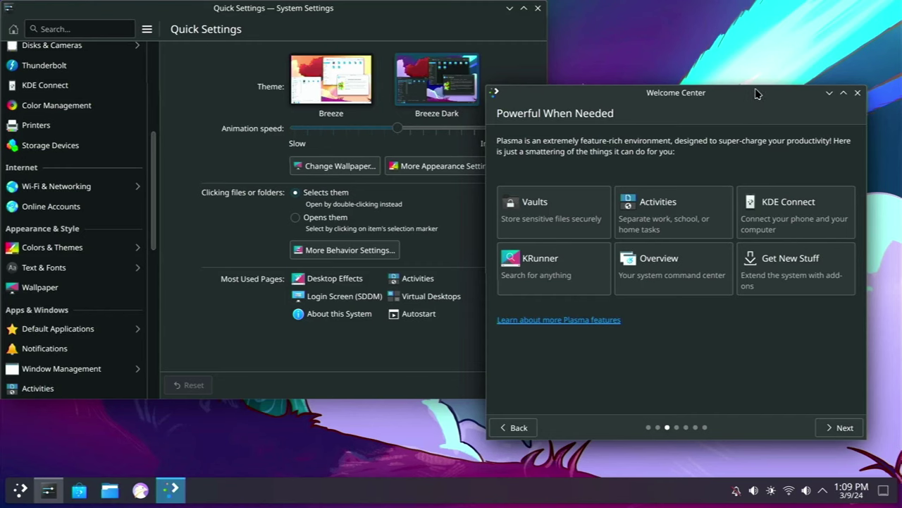
{"action": "left_click_drag", "start_coordinate": [754, 90], "coordinate": [730, 96]}
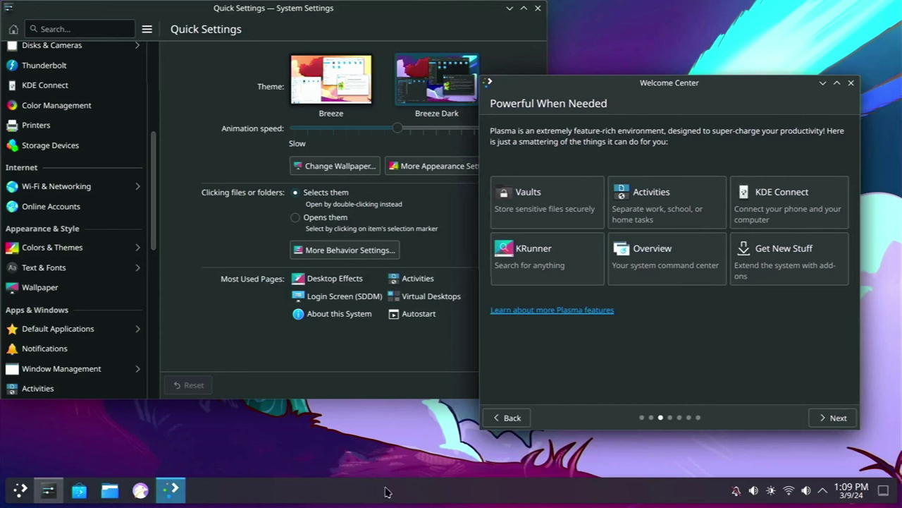
Enter panel edit mode and give the taskbar a custom, narrower width, kept always visible
{"action": "right_click", "coordinate": [578, 496]}
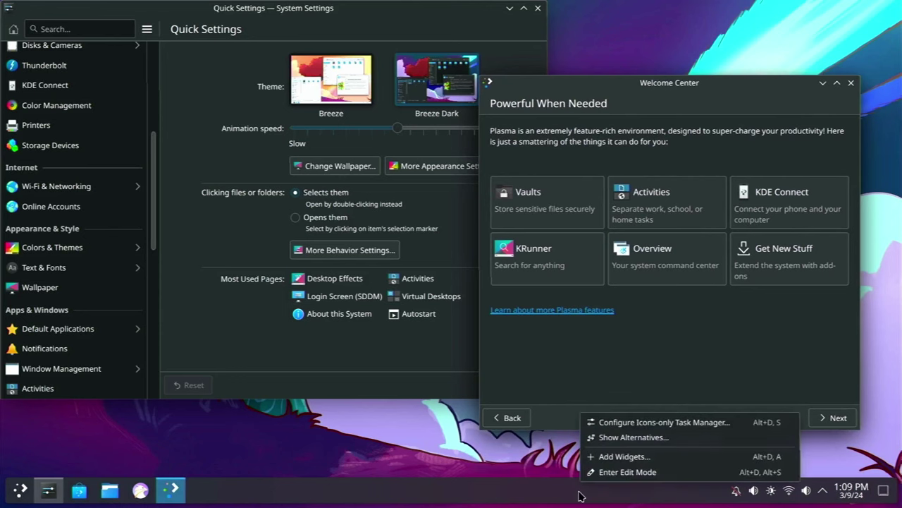
{"action": "left_click", "coordinate": [653, 478]}
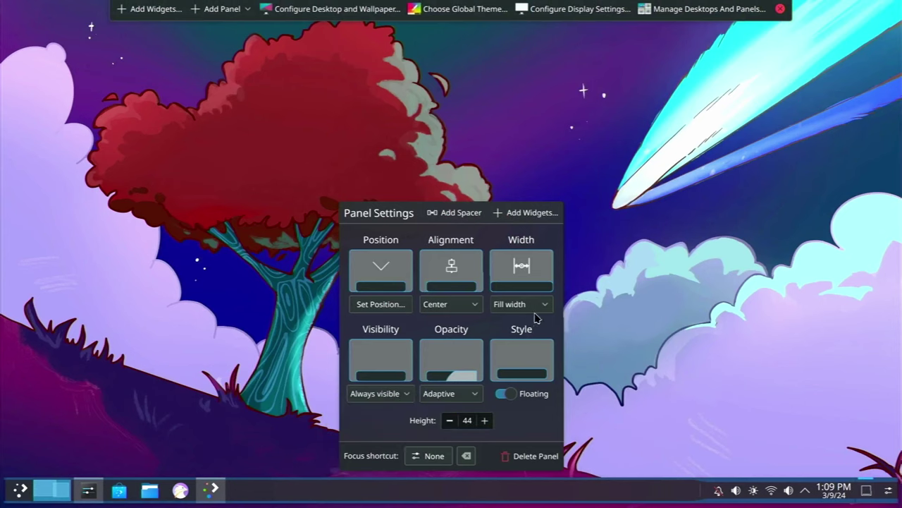
{"action": "left_click", "coordinate": [502, 306]}
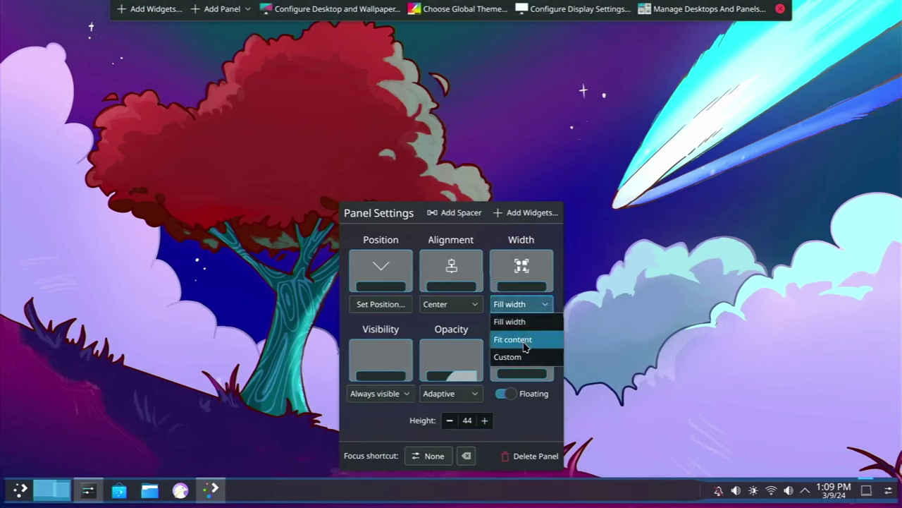
{"action": "left_click", "coordinate": [523, 340]}
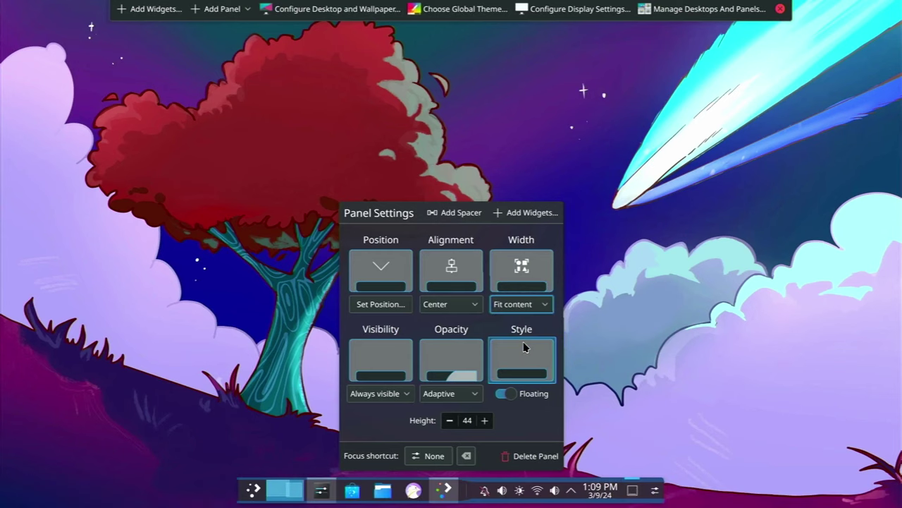
{"action": "left_click", "coordinate": [520, 304]}
{"action": "left_click", "coordinate": [515, 357]}
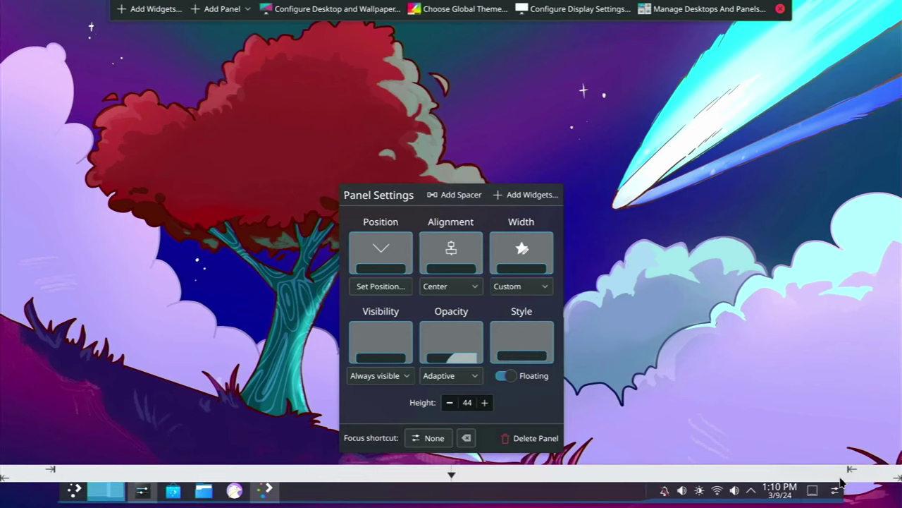
{"action": "mouse_move", "coordinate": [852, 468]}
{"action": "left_mouse_down"}
{"action": "mouse_move", "coordinate": [823, 468]}
{"action": "mouse_move", "coordinate": [869, 468]}
{"action": "left_mouse_up"}
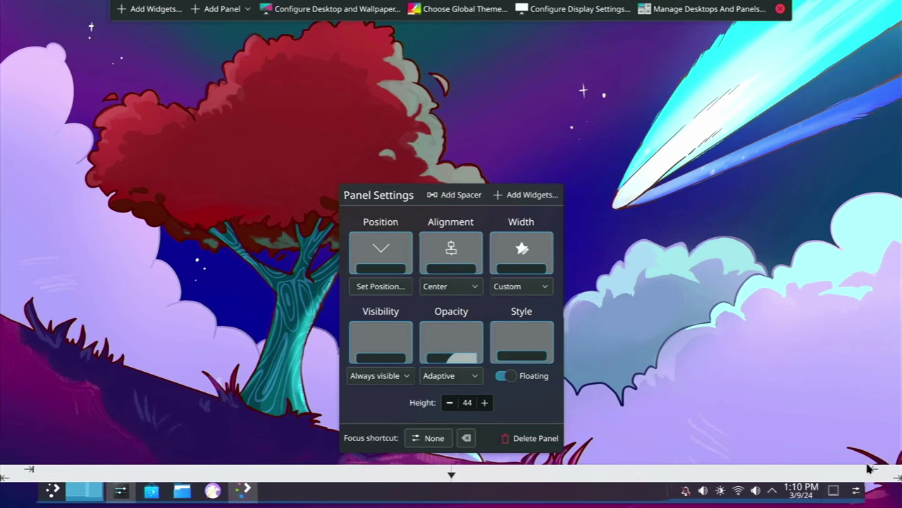
{"action": "left_click", "coordinate": [392, 375]}
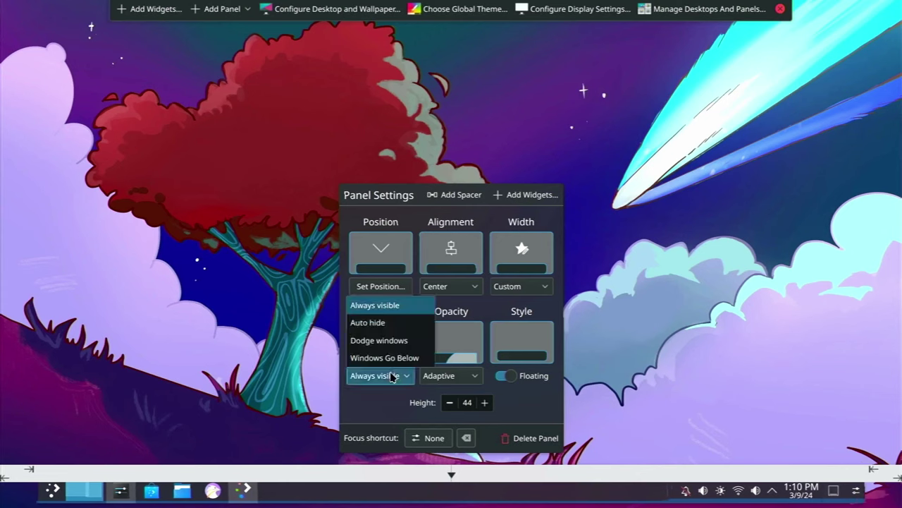
{"action": "left_click", "coordinate": [392, 376]}
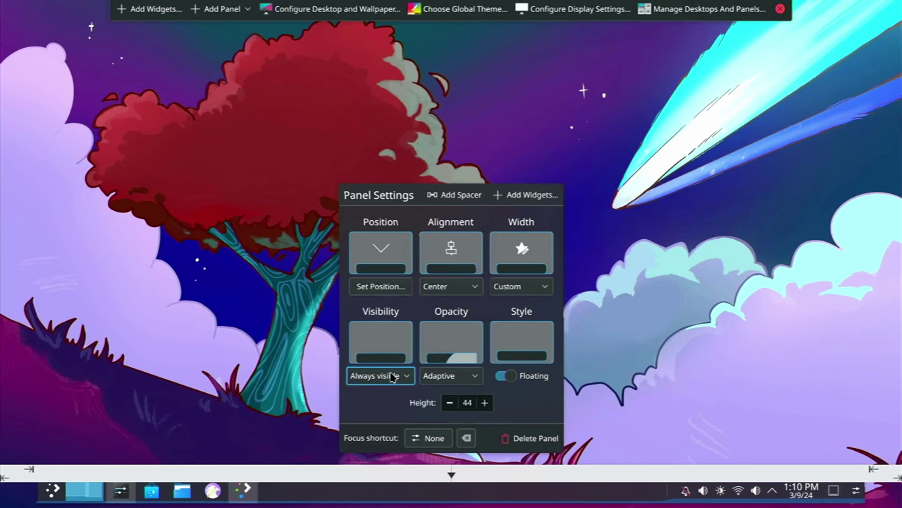
{"action": "mouse_move", "coordinate": [296, 492]}
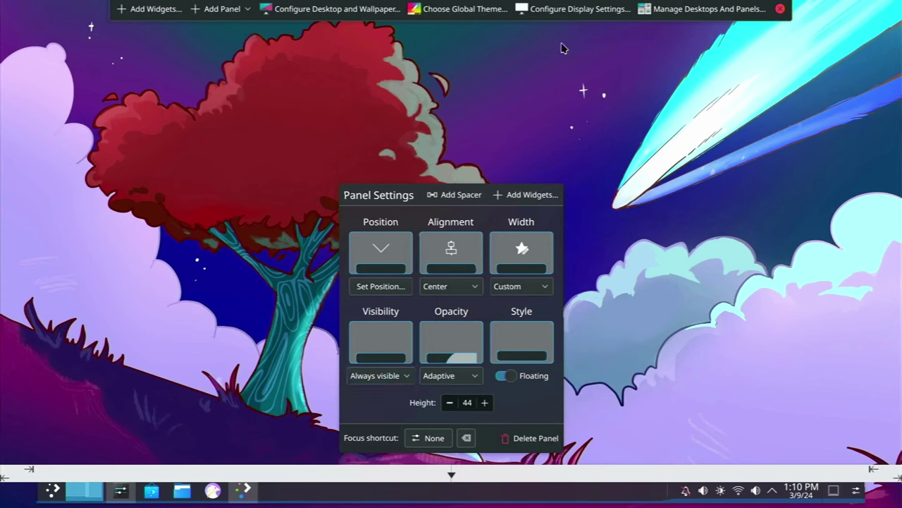
{"action": "left_click", "coordinate": [782, 10]}
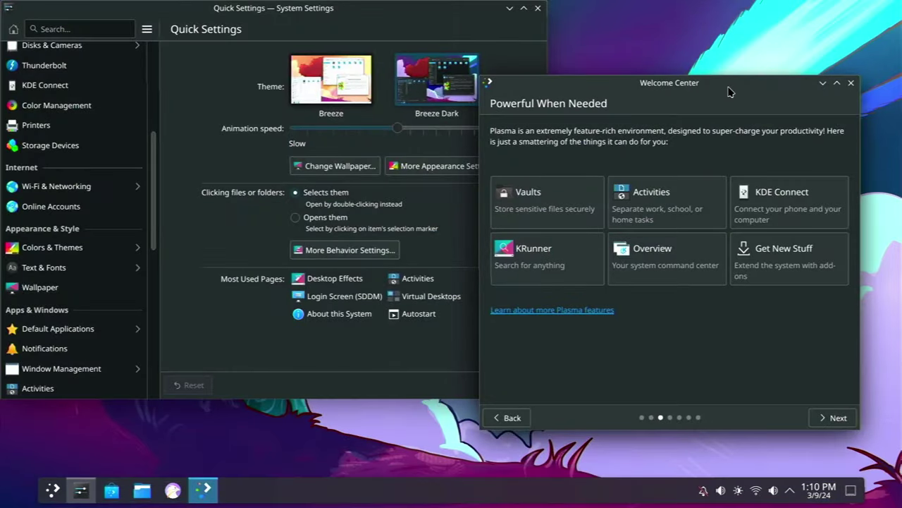
{"action": "left_click_drag", "start_coordinate": [729, 89], "coordinate": [709, 92]}
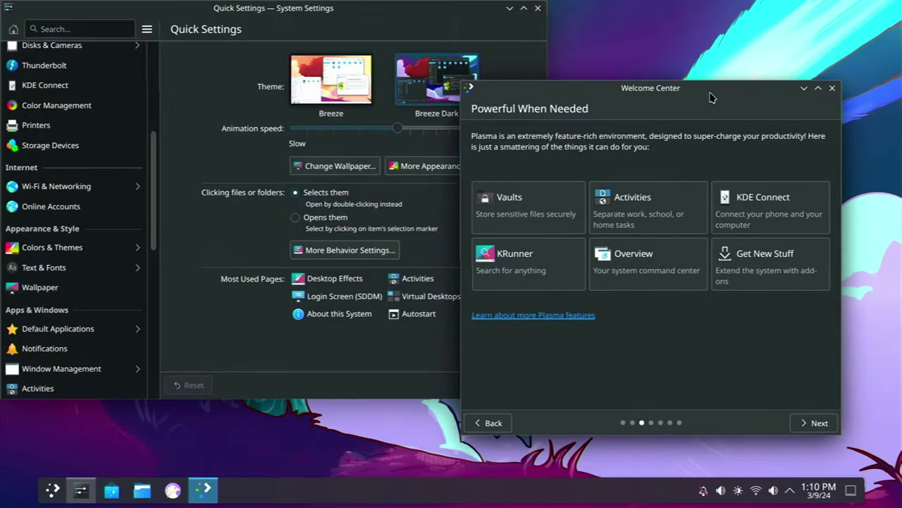
{"action": "left_click_drag", "start_coordinate": [711, 98], "coordinate": [751, 83]}
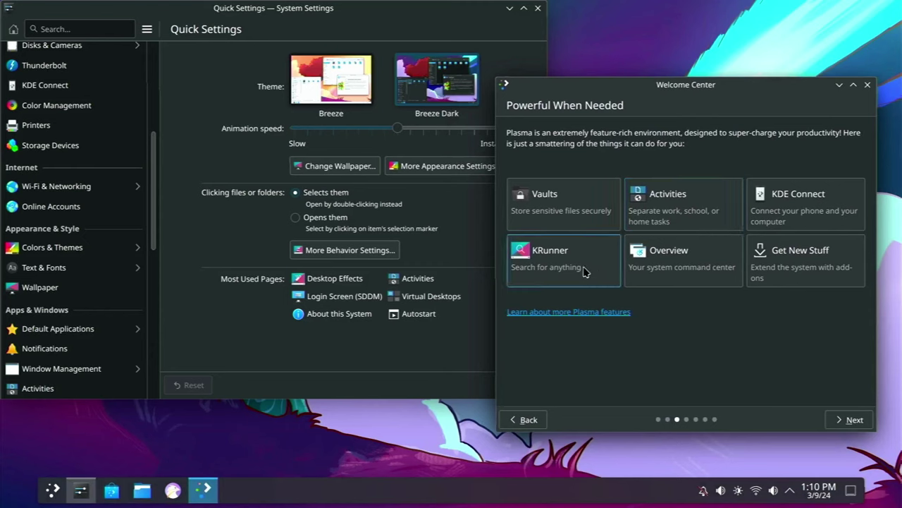
Try KRunner searches for 'kden' and '2=2', then view the KRunner page and return to features
{"action": "left_click", "coordinate": [584, 272]}
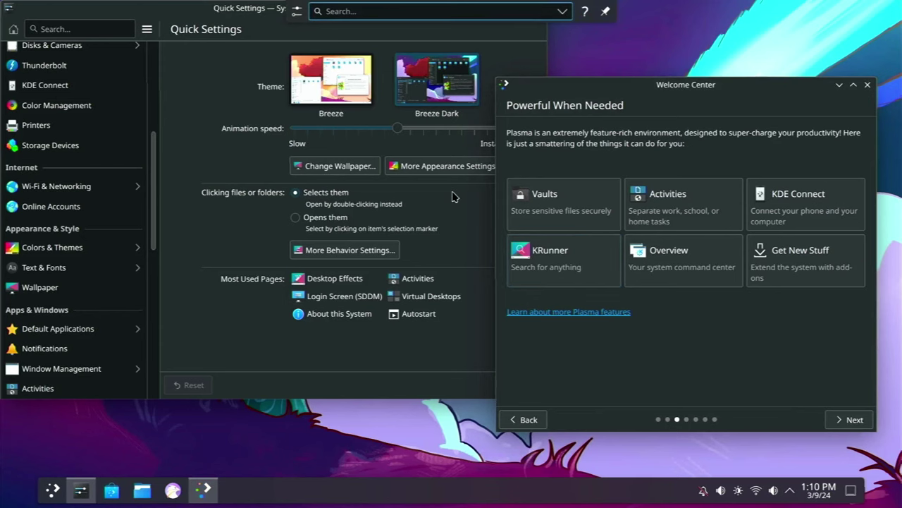
{"action": "type", "text": "kden"}
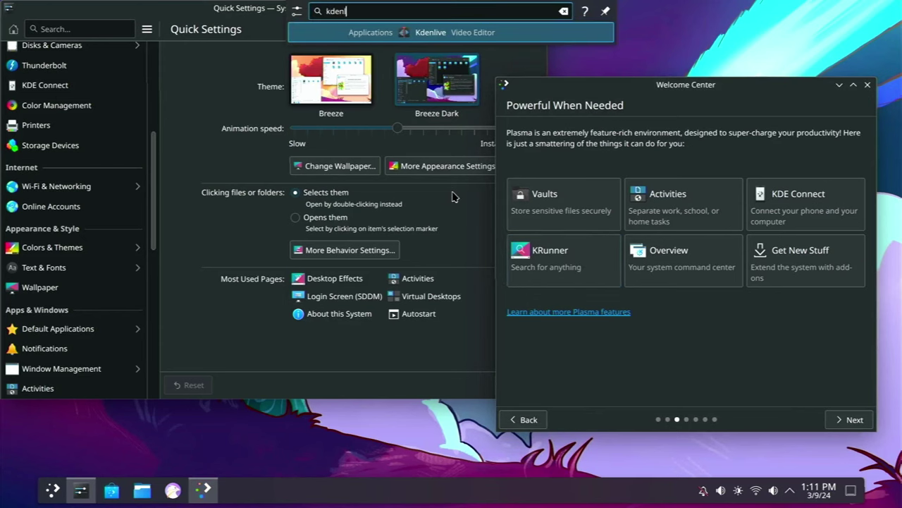
{"action": "key", "text": "Escape"}
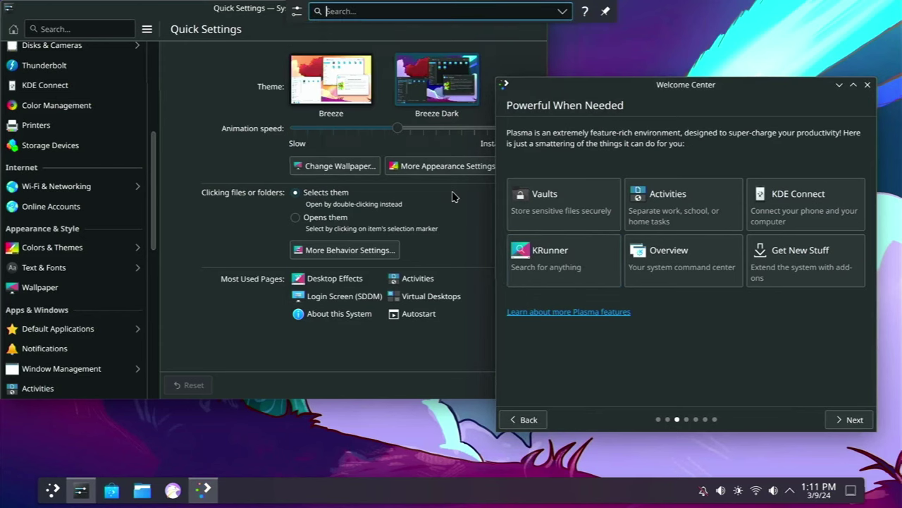
{"action": "type", "text": "2="}
{"action": "type", "text": "2+2"}
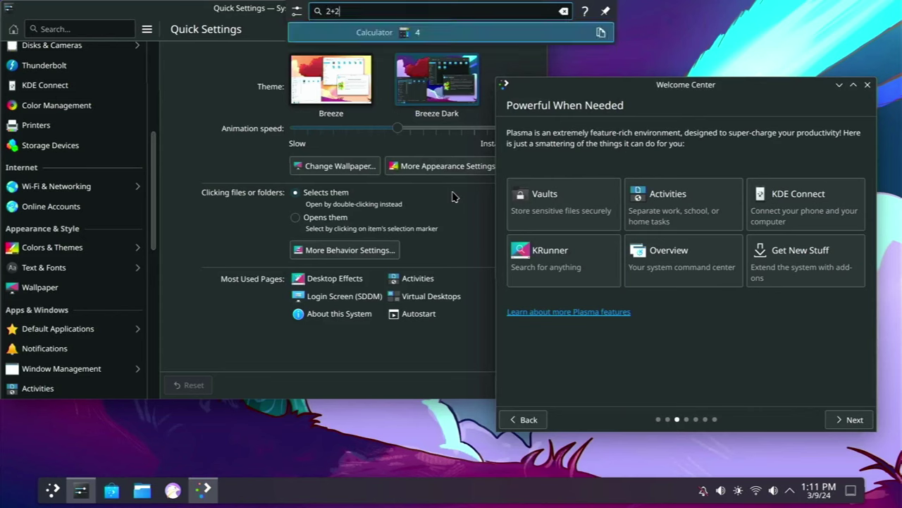
{"action": "key", "text": "Escape"}
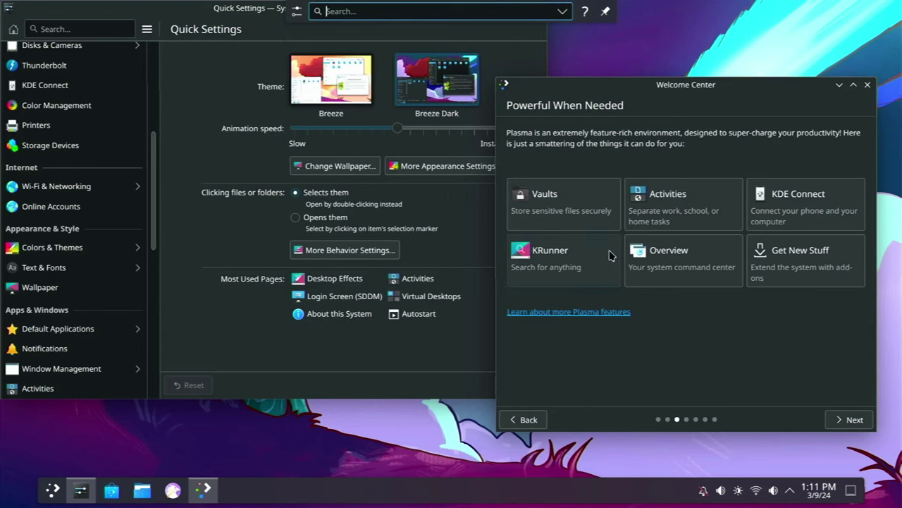
{"action": "left_click", "coordinate": [550, 257]}
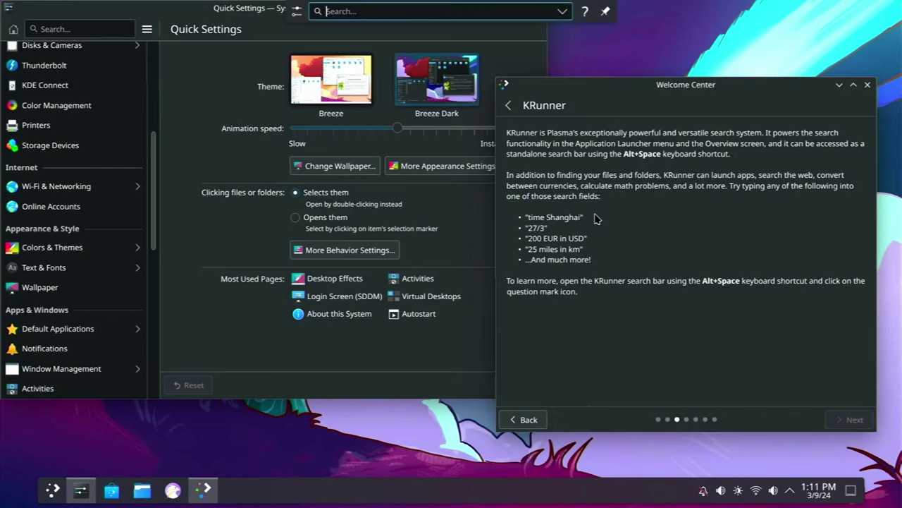
{"action": "left_click", "coordinate": [509, 105]}
Open the Overview feature page and toggle Overview and the desktop grid with Meta+W and Meta+G
{"action": "left_click", "coordinate": [677, 263]}
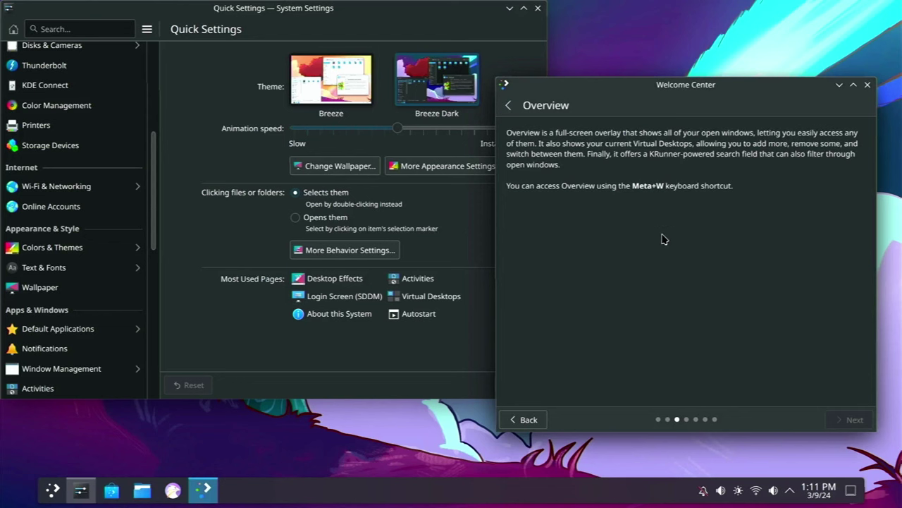
{"action": "key", "text": "super+w"}
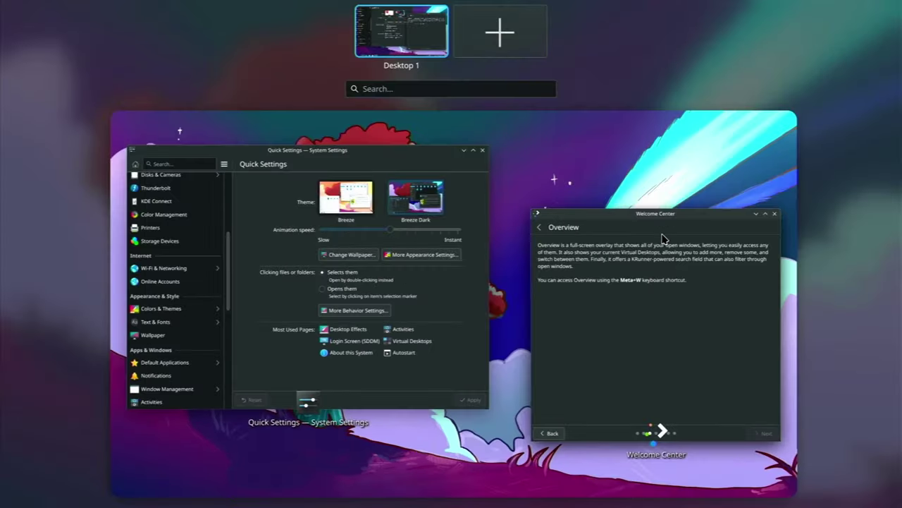
{"action": "key", "text": "super+w"}
{"action": "key", "text": "super+g"}
{"action": "key", "text": "super+g"}
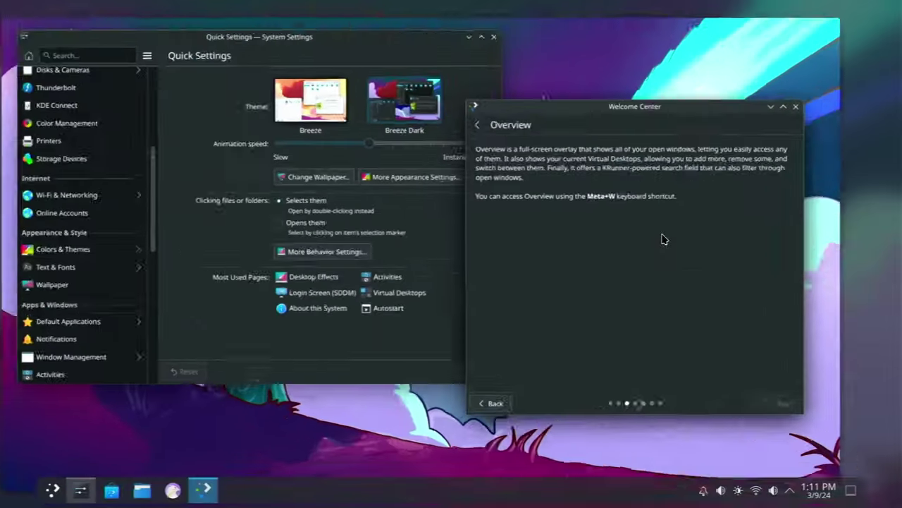
{"action": "key", "text": "super+w"}
{"action": "key", "text": "super+w"}
{"action": "key", "text": "super+g"}
{"action": "key", "text": "super+g"}
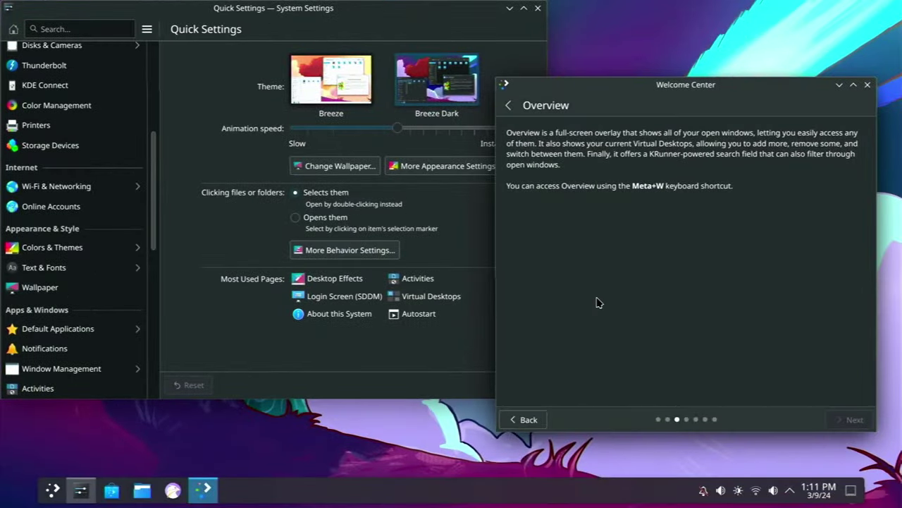
{"action": "key", "text": "super+w"}
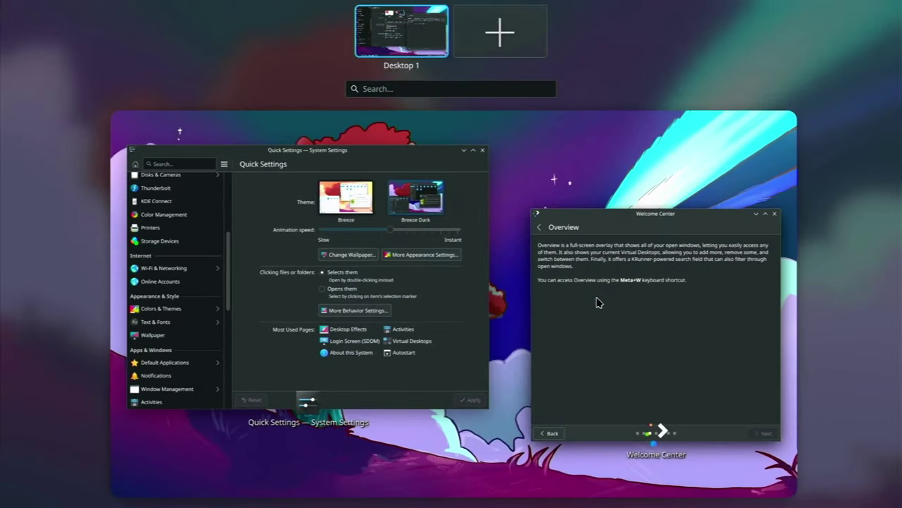
{"action": "left_click", "coordinate": [754, 216]}
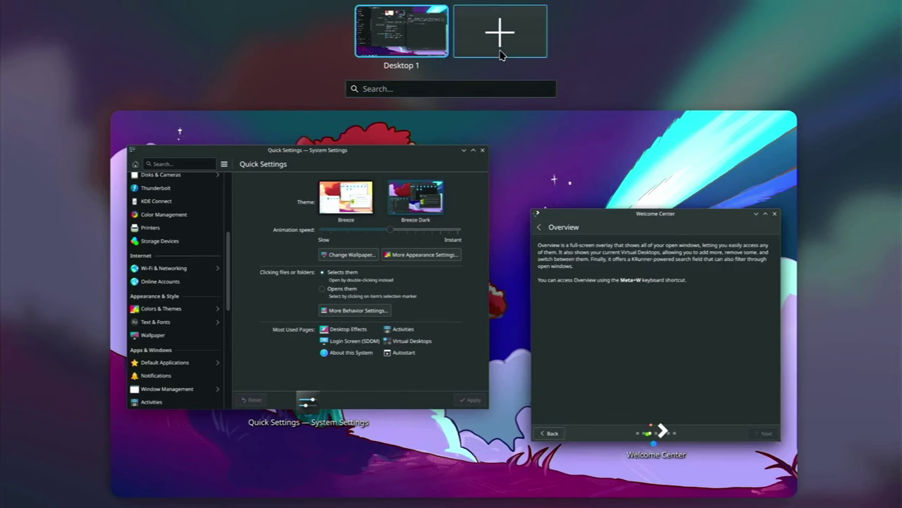
Add Desktop 2 and Desktop 3, view them side by side in the grid, then exit Overview
{"action": "left_click", "coordinate": [501, 53]}
{"action": "left_click", "coordinate": [543, 44]}
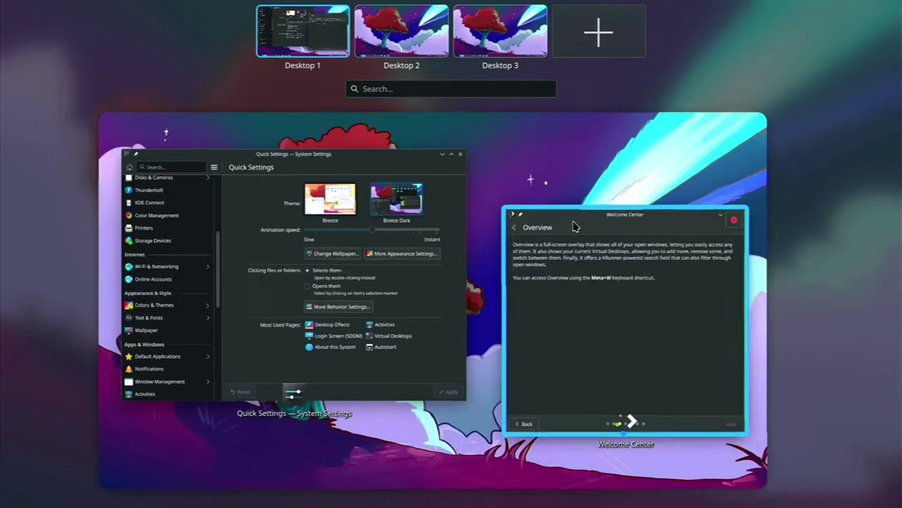
{"action": "key", "text": "super+g"}
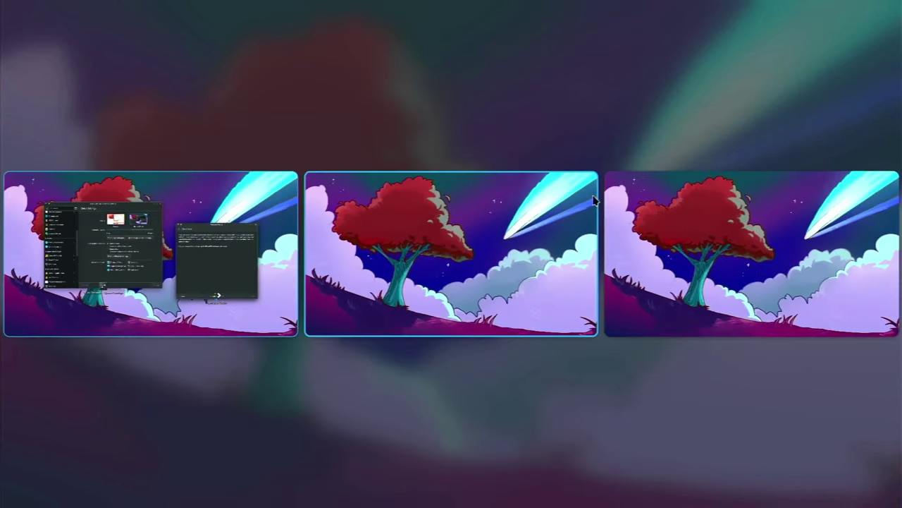
{"action": "key", "text": "super+w"}
{"action": "key", "text": "super+w"}
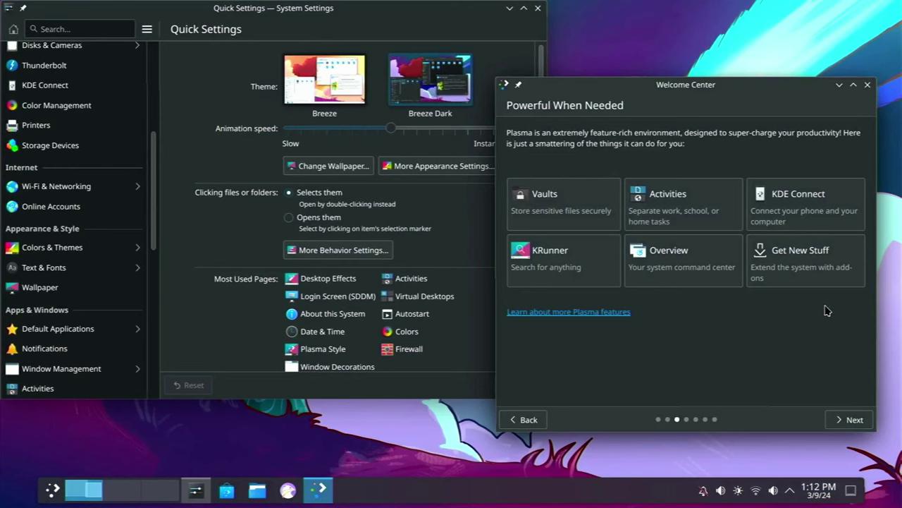
Set Plasma usage sharing to the most detailed level, then advance to the Support Your Freedom page
{"action": "left_click", "coordinate": [852, 421]}
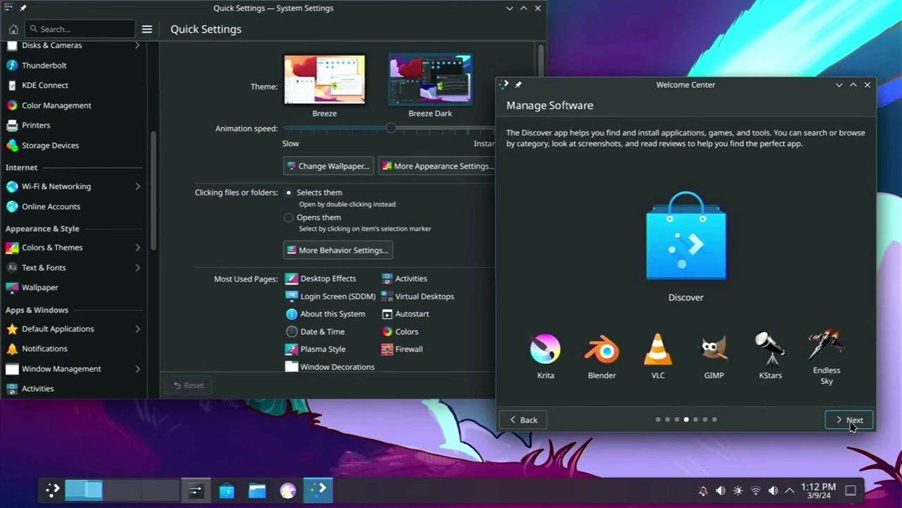
{"action": "left_click", "coordinate": [852, 421]}
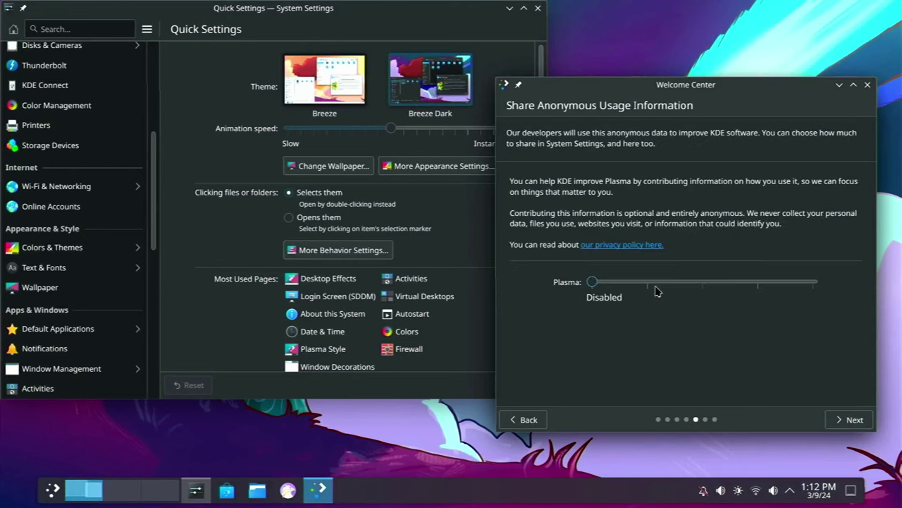
{"action": "left_click", "coordinate": [650, 284]}
{"action": "left_click", "coordinate": [698, 285]}
{"action": "left_click", "coordinate": [751, 283]}
{"action": "left_click", "coordinate": [807, 284]}
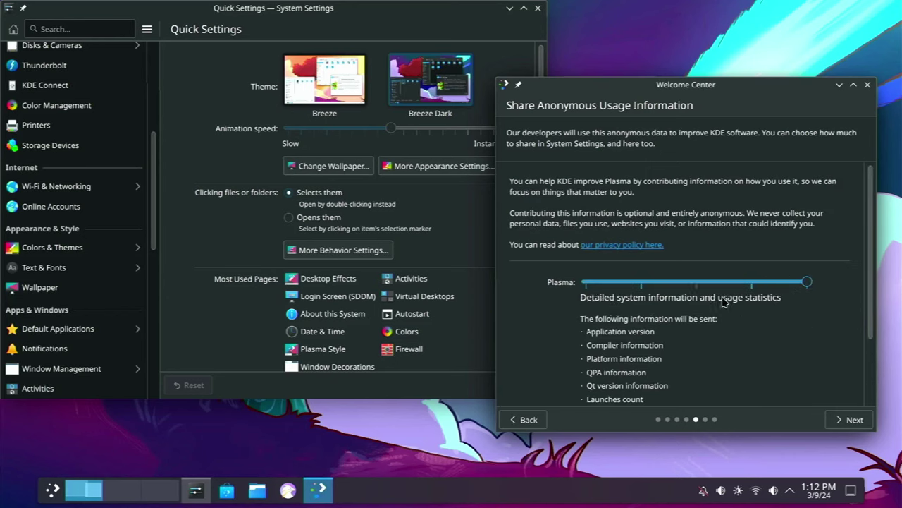
{"action": "left_click", "coordinate": [596, 282]}
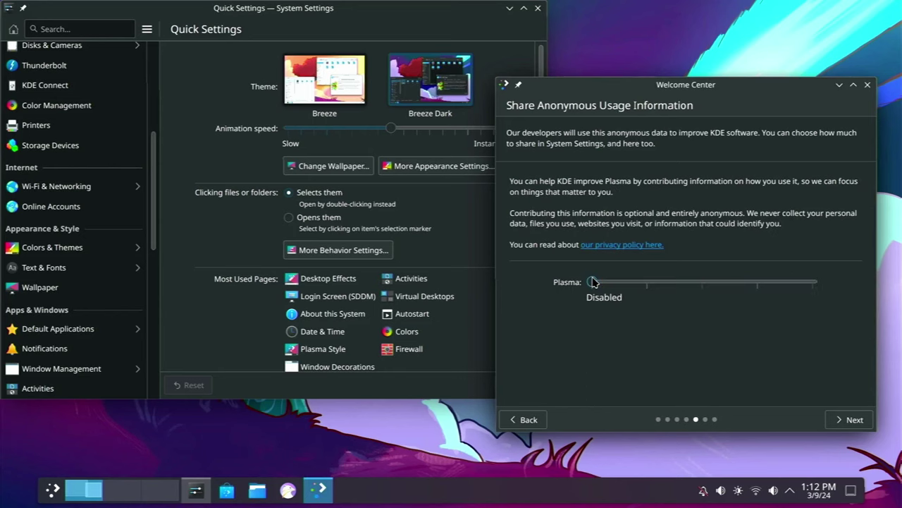
{"action": "left_click", "coordinate": [810, 287]}
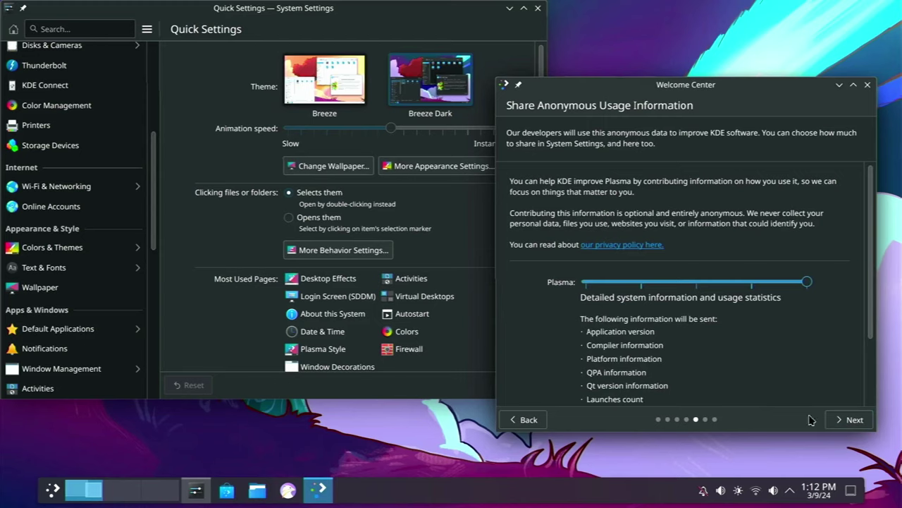
{"action": "left_click", "coordinate": [848, 423]}
{"action": "left_click", "coordinate": [846, 428]}
Close the Welcome Center tour and search settings for 'cube' to reach Desktop Effects
{"action": "left_click", "coordinate": [850, 421]}
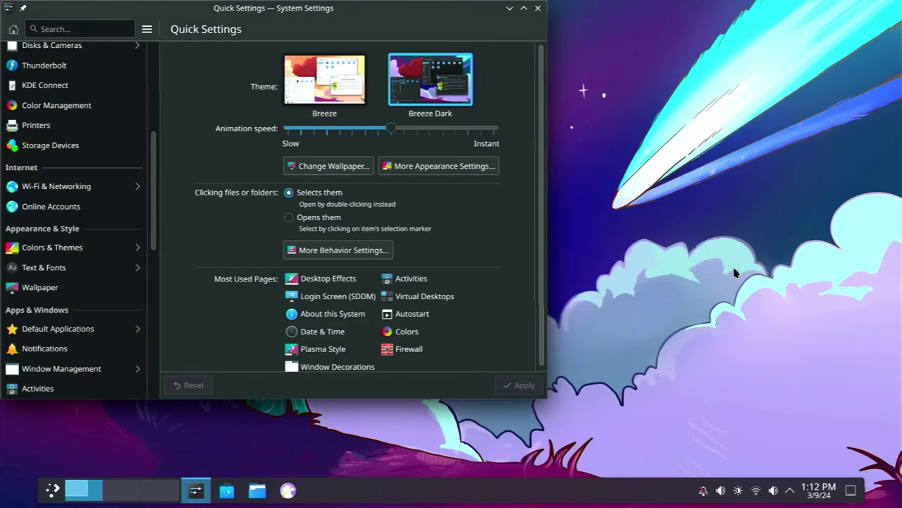
{"action": "left_click_drag", "start_coordinate": [300, 14], "coordinate": [510, 46]}
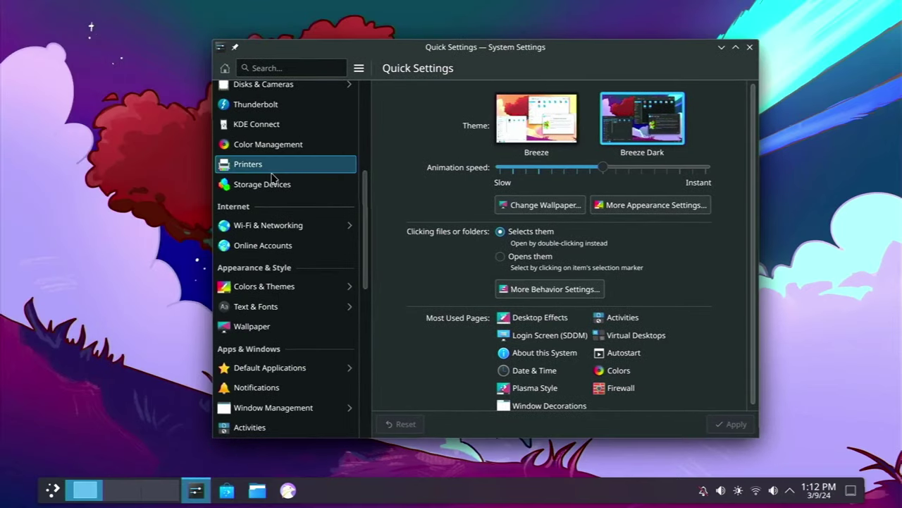
{"action": "left_click", "coordinate": [288, 61]}
{"action": "type", "text": "cub"}
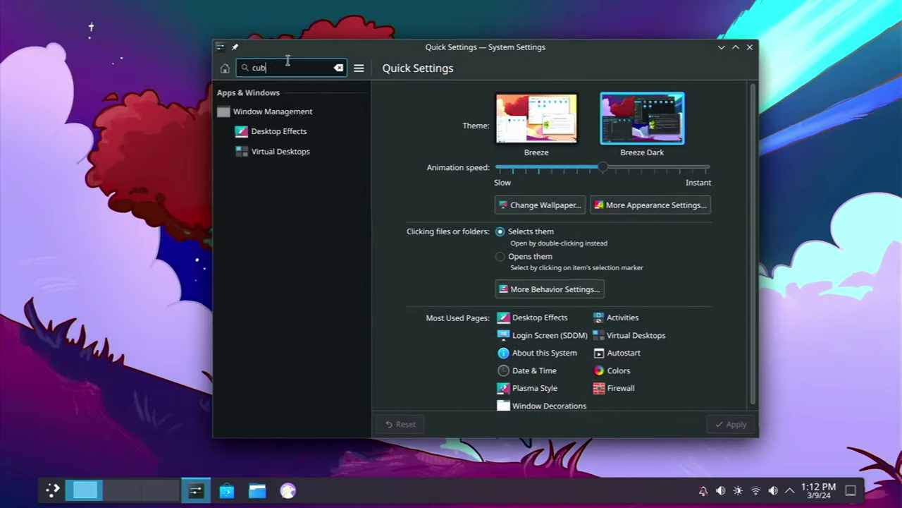
{"action": "type", "text": "e"}
{"action": "left_click", "coordinate": [275, 131]}
{"action": "type", "text": "cube"}
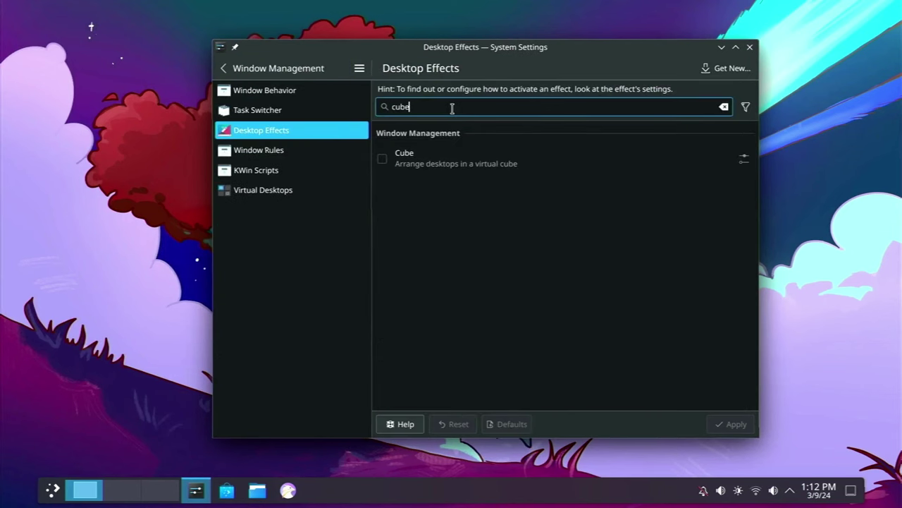
Enable the Cube effect with its default settings and apply it
{"action": "left_click", "coordinate": [383, 159]}
{"action": "left_click", "coordinate": [385, 159]}
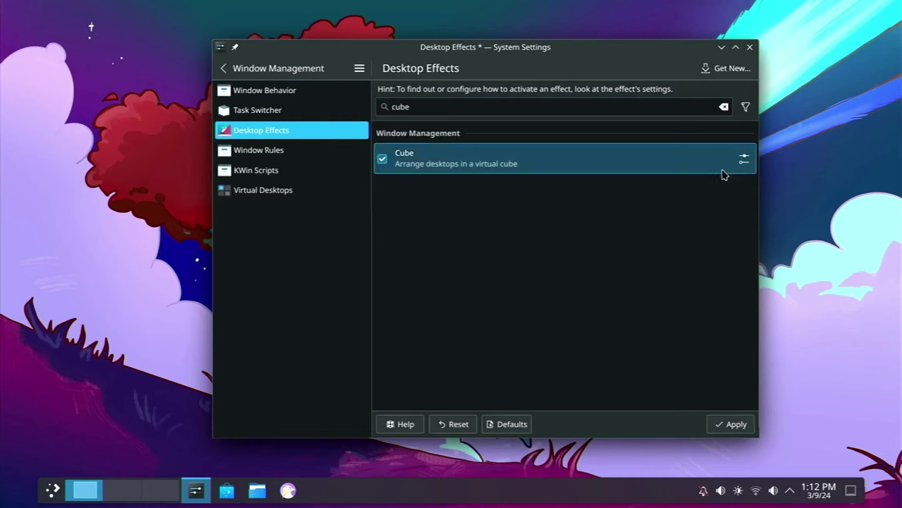
{"action": "left_click", "coordinate": [744, 158]}
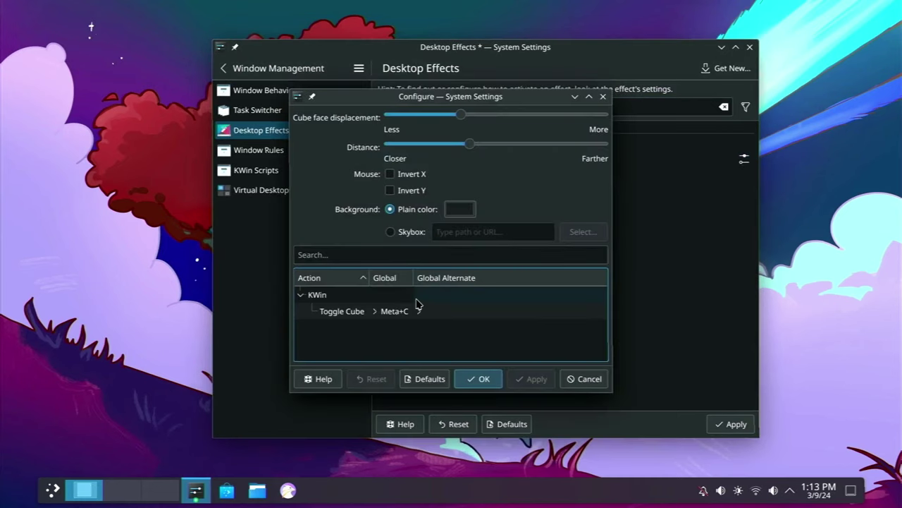
{"action": "left_click", "coordinate": [483, 384]}
{"action": "left_click", "coordinate": [730, 425]}
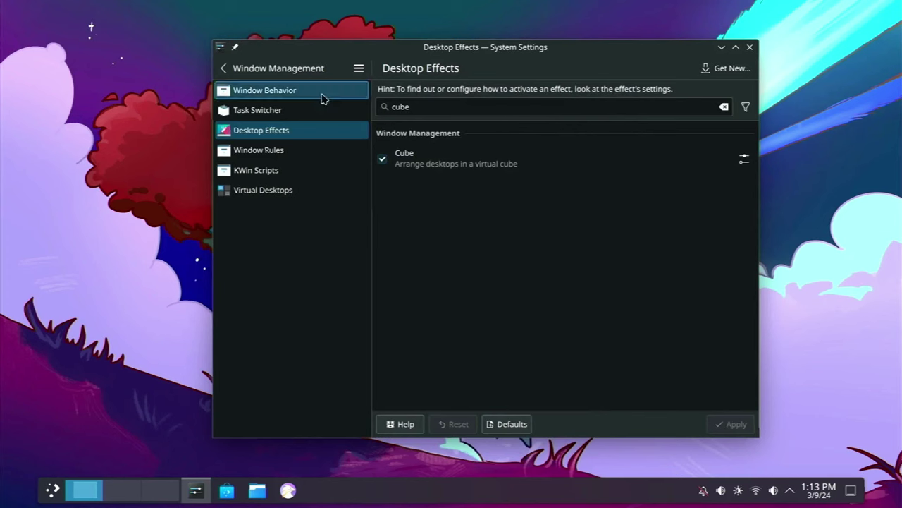
Return to the main Quick Settings page and move the window to the top-left corner
{"action": "left_click", "coordinate": [224, 70]}
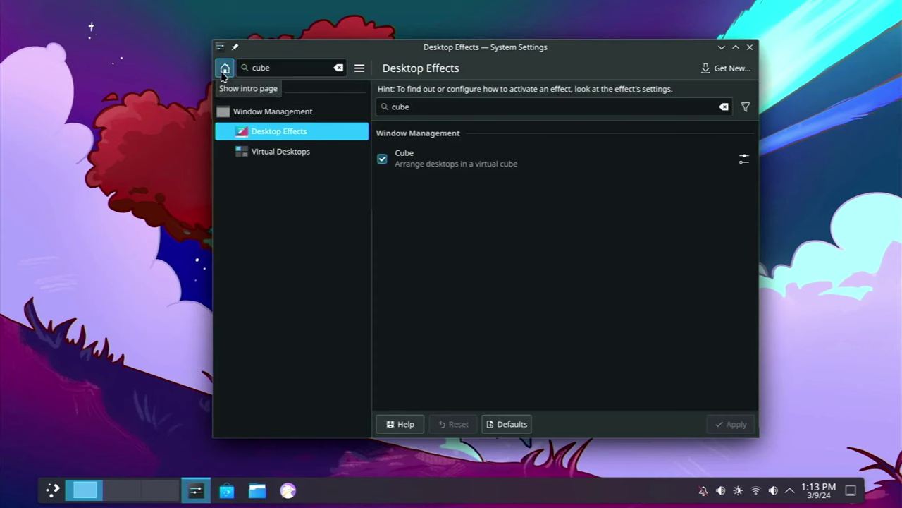
{"action": "left_click", "coordinate": [225, 68]}
{"action": "left_click_drag", "start_coordinate": [466, 53], "coordinate": [349, 26]}
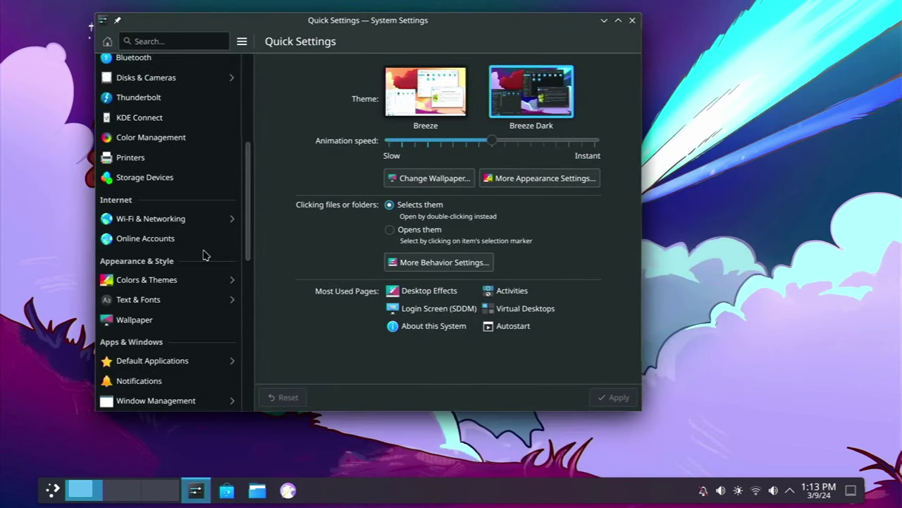
{"action": "scroll", "coordinate": [204, 256], "scroll_direction": "down", "scroll_amount": 5}
{"action": "scroll", "coordinate": [204, 255], "scroll_direction": "up", "scroll_amount": 12}
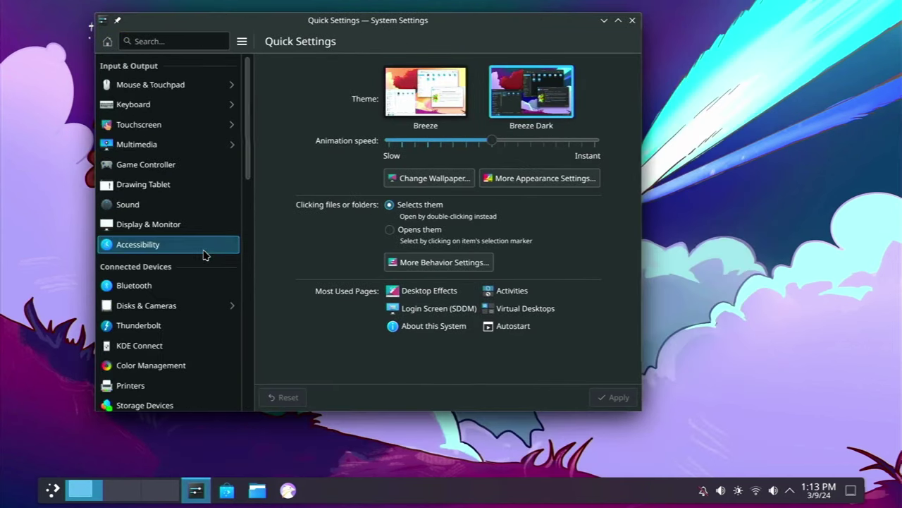
{"action": "left_click_drag", "start_coordinate": [365, 32], "coordinate": [272, 17]}
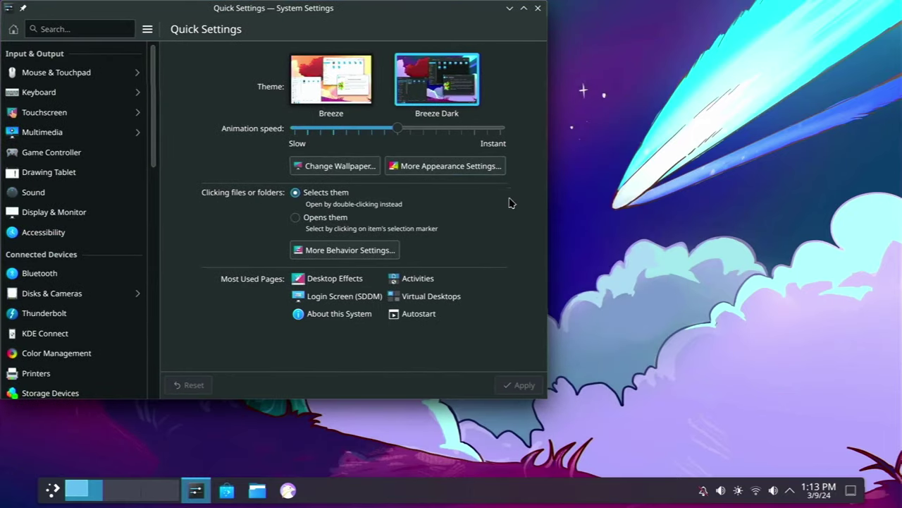
{"action": "scroll", "coordinate": [603, 227], "scroll_direction": "down", "scroll_amount": 1}
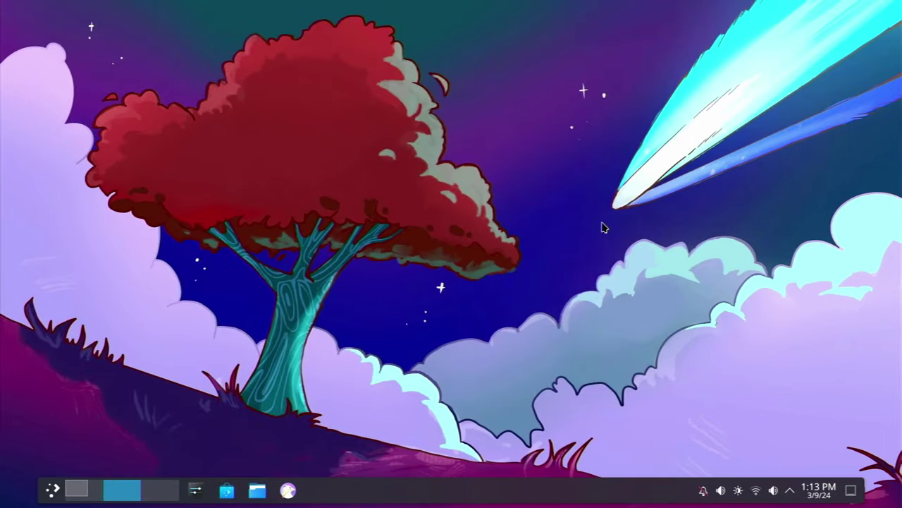
{"action": "key", "text": "super"}
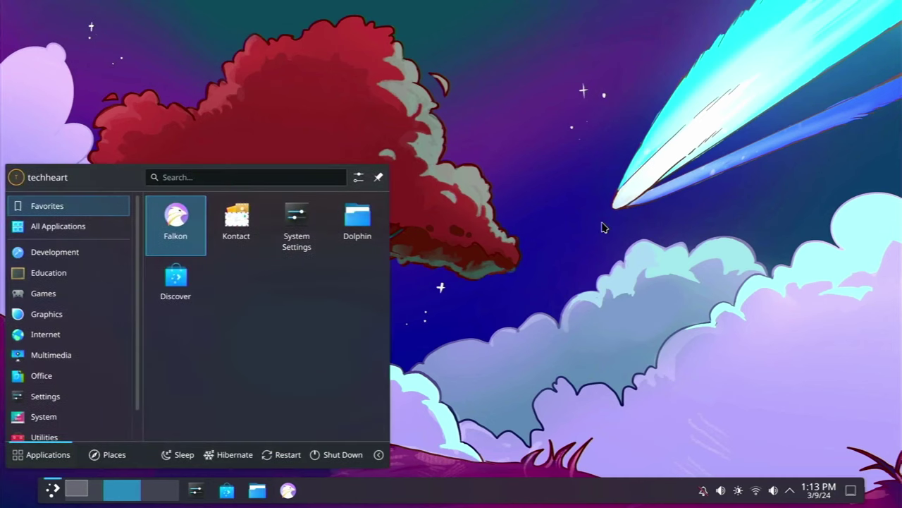
{"action": "key", "text": "super"}
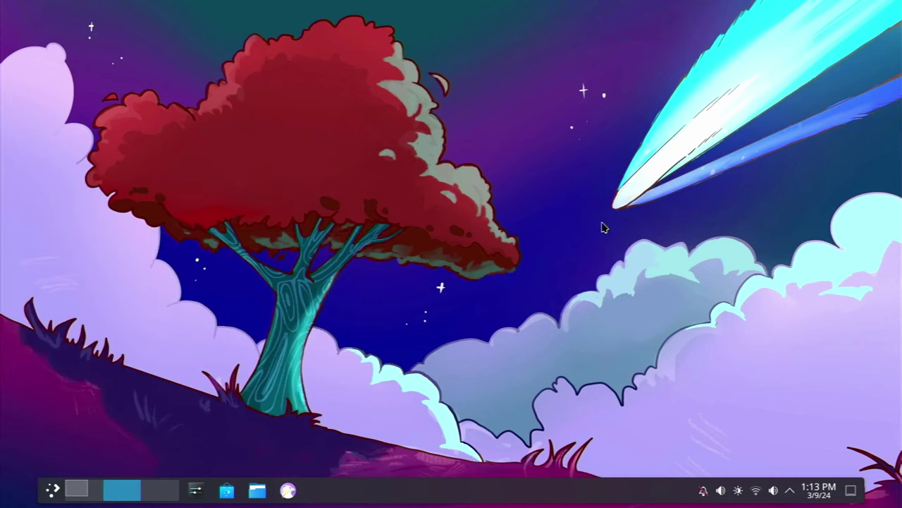
{"action": "key", "text": "super"}
{"action": "type", "text": "tok"}
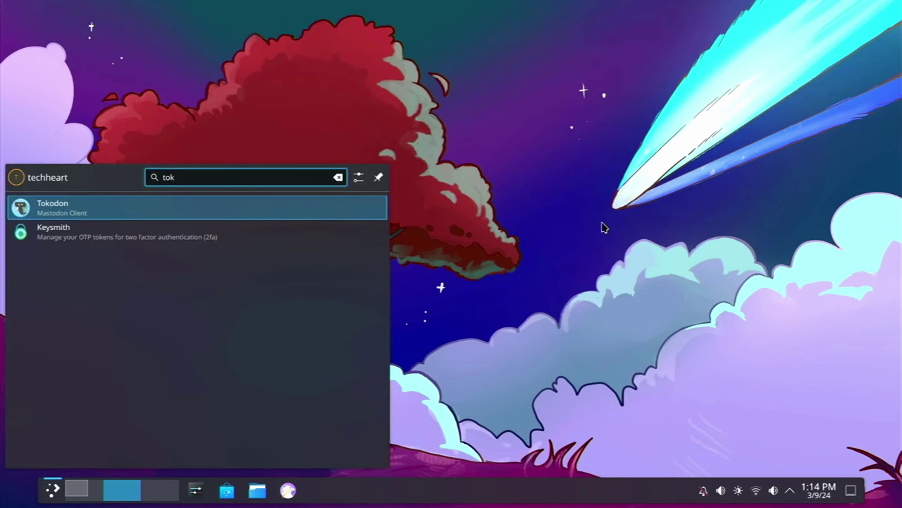
{"action": "key", "text": "Return"}
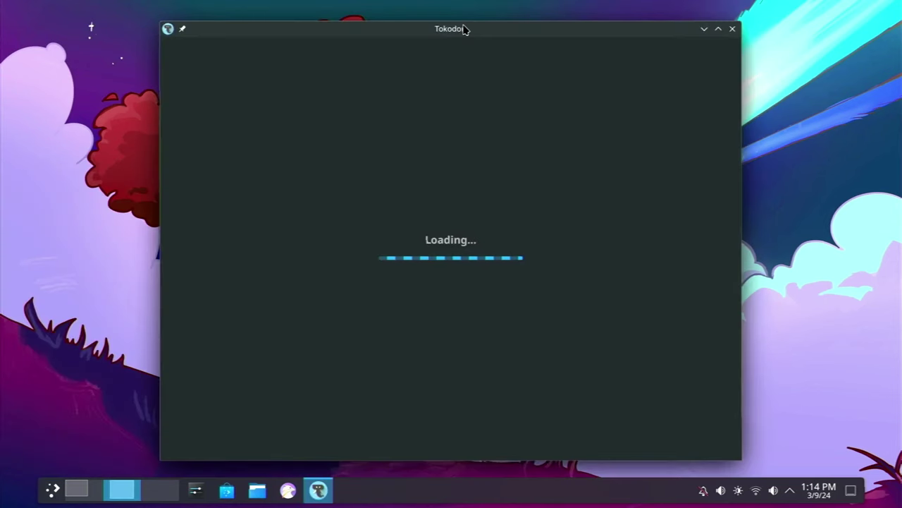
{"action": "left_click_drag", "start_coordinate": [465, 28], "coordinate": [306, 8]}
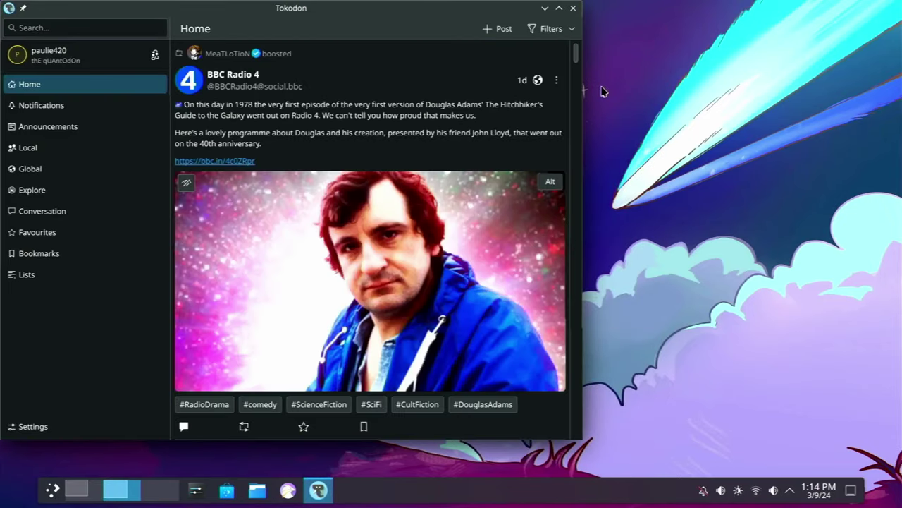
{"action": "scroll", "coordinate": [396, 189], "scroll_direction": "down", "scroll_amount": 3}
{"action": "scroll", "coordinate": [397, 189], "scroll_direction": "down", "scroll_amount": 3}
{"action": "scroll", "coordinate": [396, 189], "scroll_direction": "down", "scroll_amount": 3}
{"action": "scroll", "coordinate": [397, 189], "scroll_direction": "down", "scroll_amount": 2}
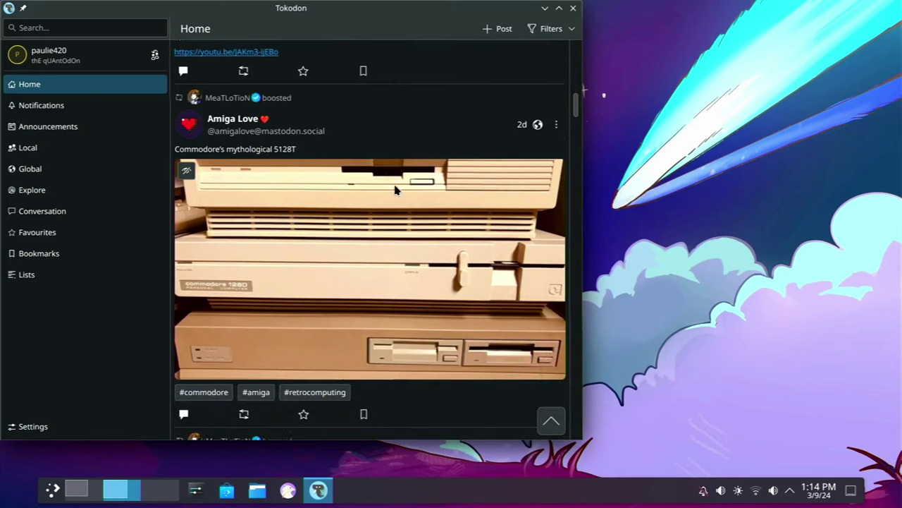
{"action": "scroll", "coordinate": [396, 189], "scroll_direction": "down", "scroll_amount": 2}
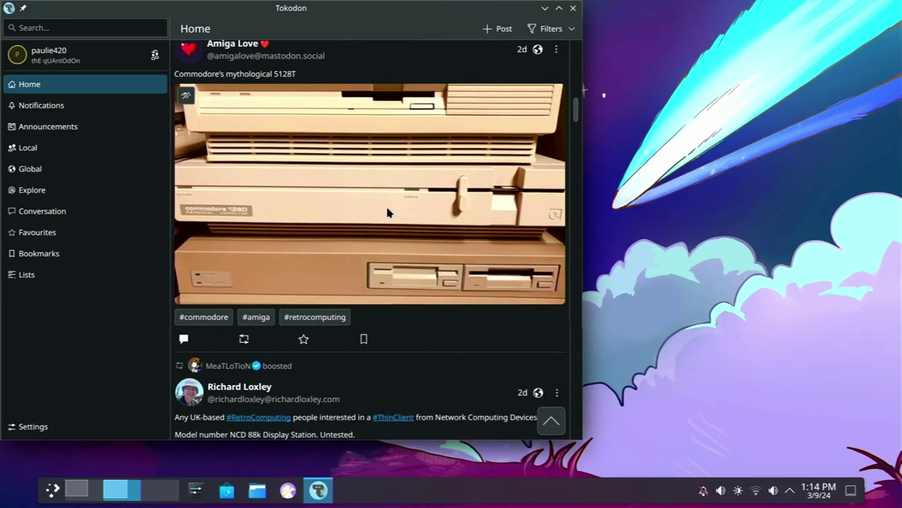
{"action": "scroll", "coordinate": [383, 166], "scroll_direction": "up", "scroll_amount": 15}
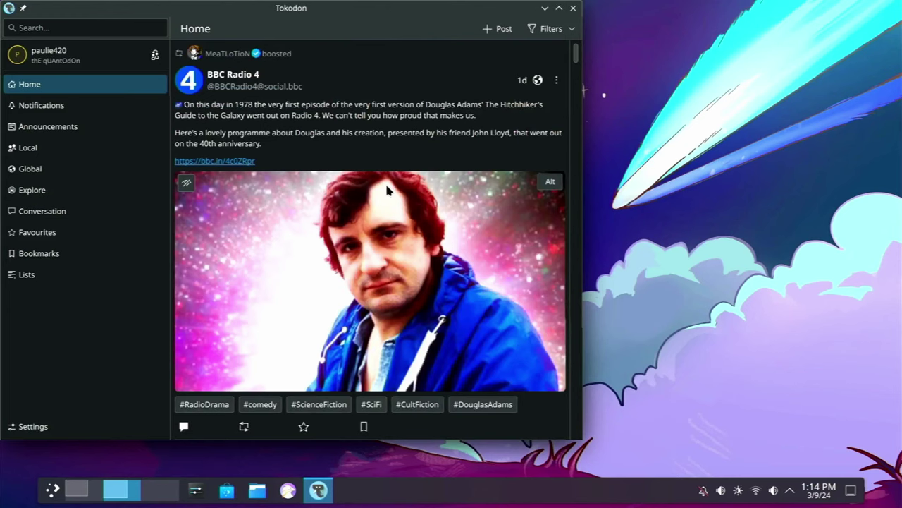
{"action": "left_click", "coordinate": [106, 113]}
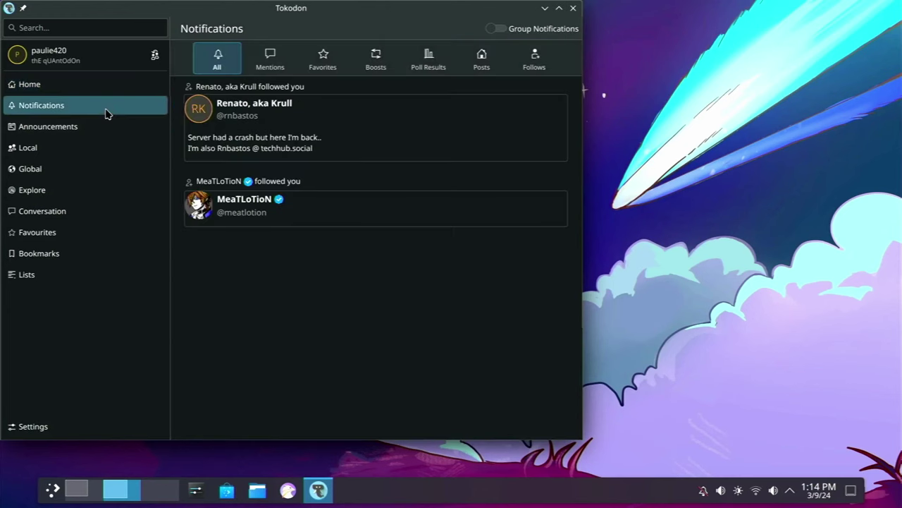
{"action": "left_click", "coordinate": [92, 145]}
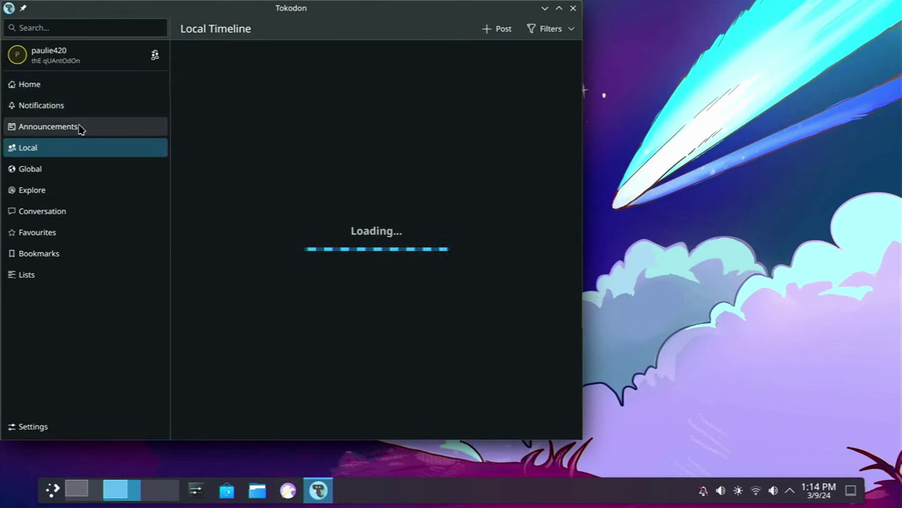
{"action": "left_click", "coordinate": [79, 127]}
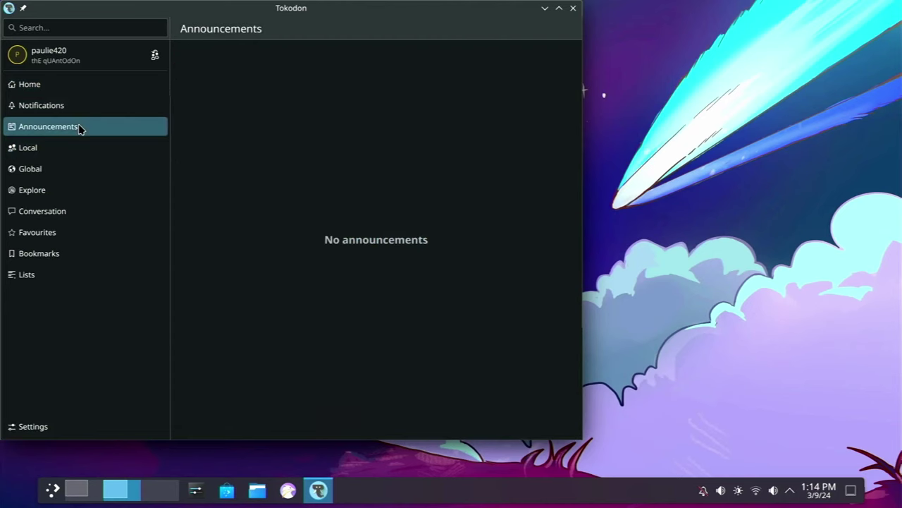
{"action": "left_click", "coordinate": [73, 90]}
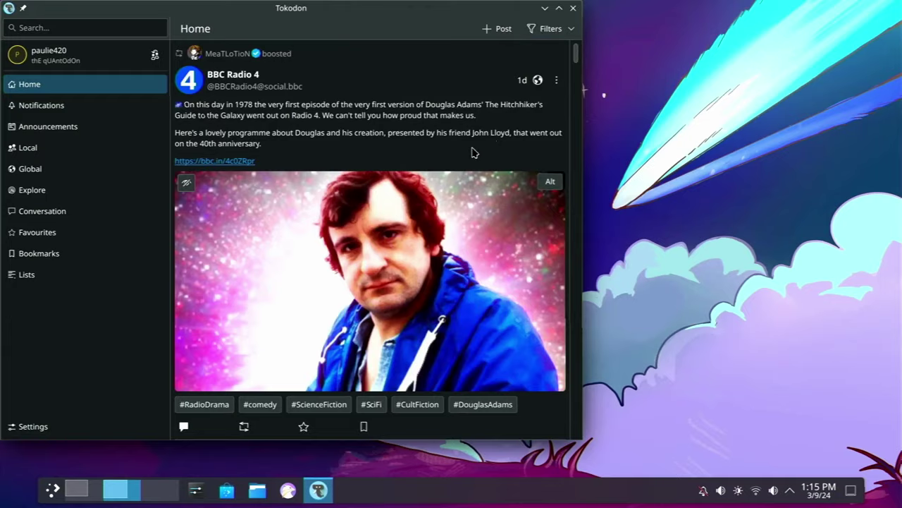
{"action": "scroll", "coordinate": [472, 151], "scroll_direction": "down", "scroll_amount": 10}
{"action": "scroll", "coordinate": [472, 151], "scroll_direction": "down", "scroll_amount": 10}
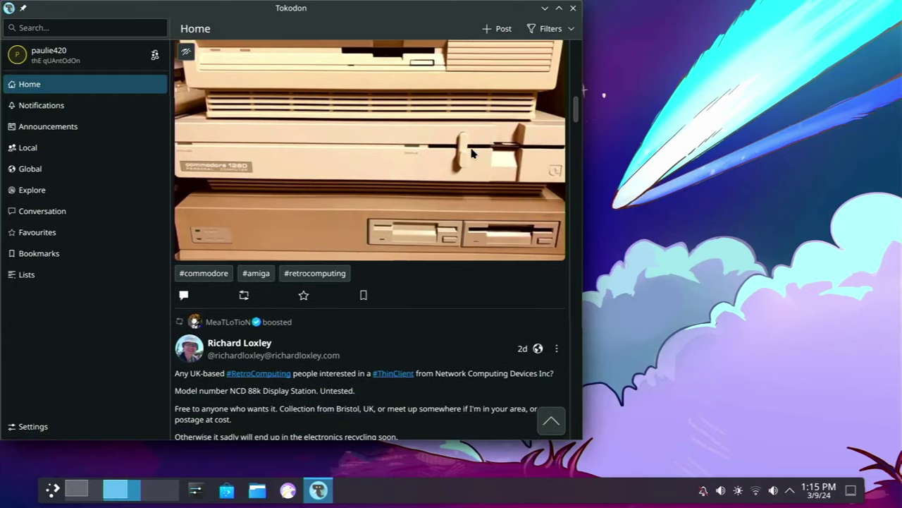
{"action": "scroll", "coordinate": [472, 151], "scroll_direction": "up", "scroll_amount": 18}
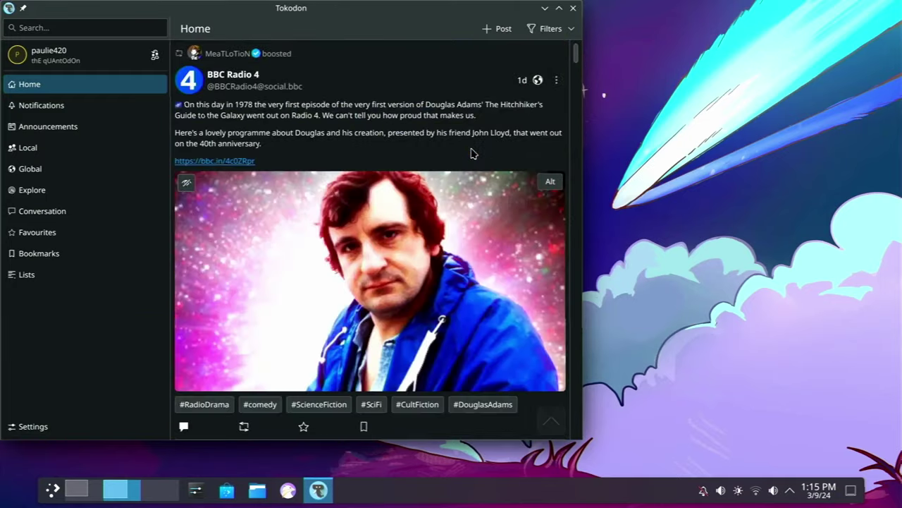
{"action": "left_click", "coordinate": [574, 10]}
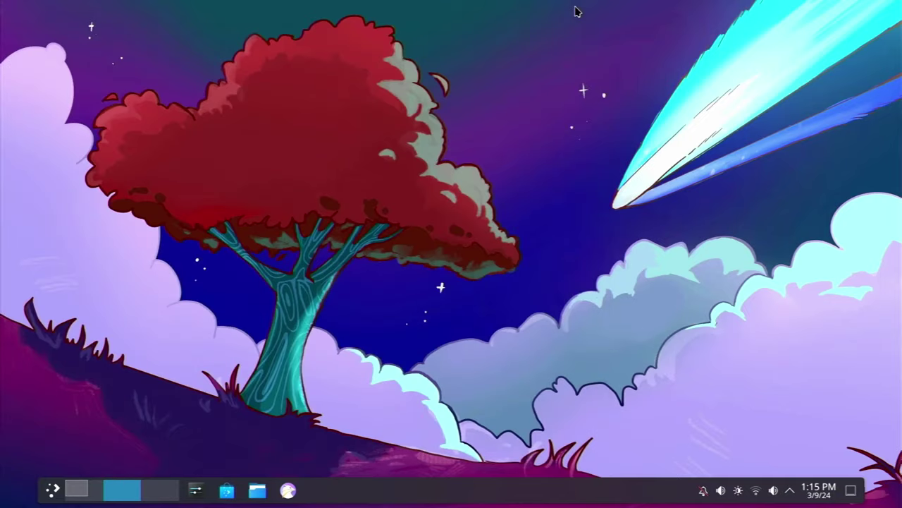
{"action": "key", "text": "super"}
{"action": "type", "text": "neo"}
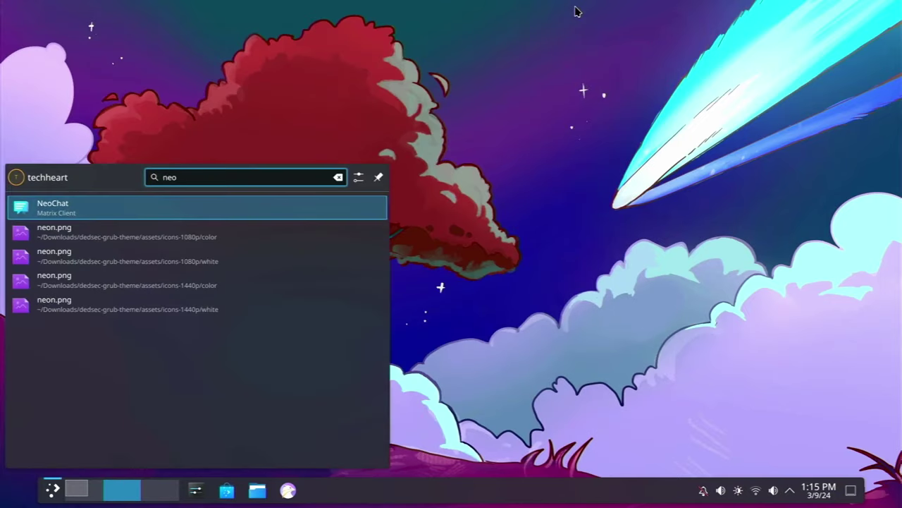
{"action": "key", "text": "Return"}
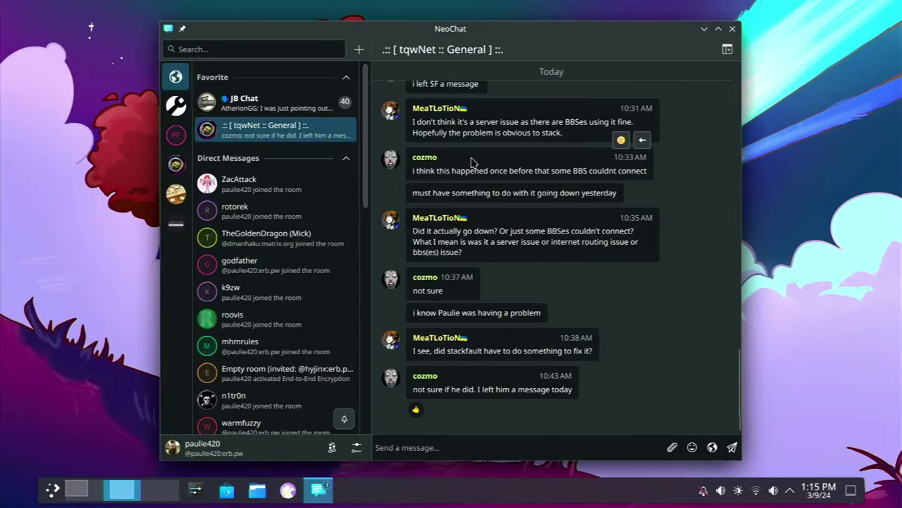
{"action": "scroll", "coordinate": [515, 169], "scroll_direction": "up", "scroll_amount": 15}
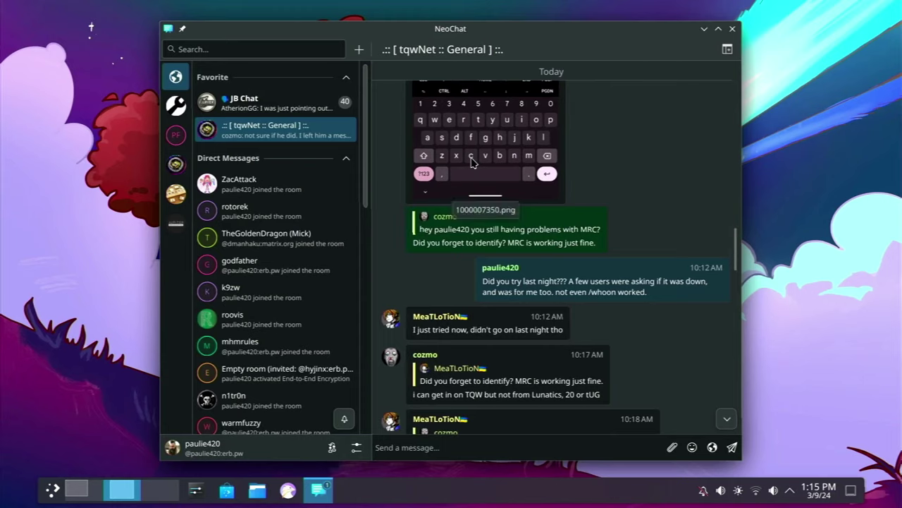
{"action": "scroll", "coordinate": [472, 162], "scroll_direction": "up", "scroll_amount": 10}
{"action": "scroll", "coordinate": [471, 157], "scroll_direction": "down", "scroll_amount": 20}
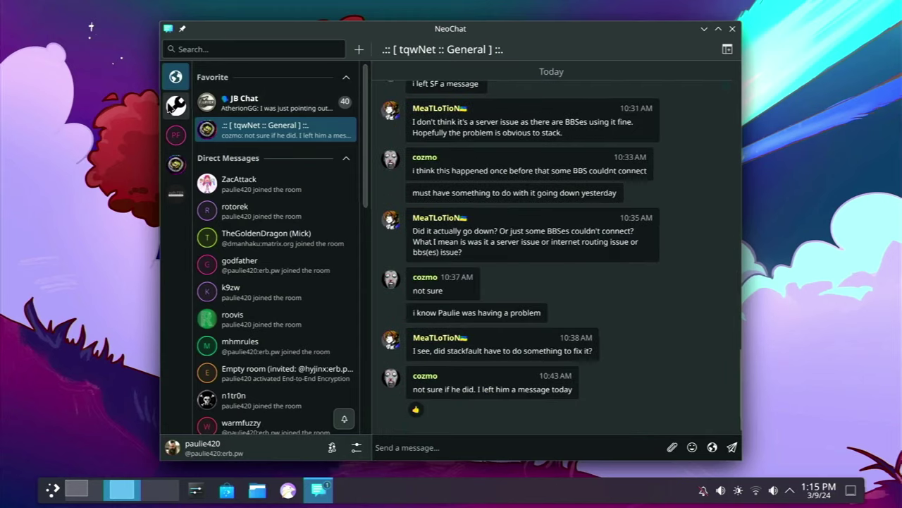
{"action": "left_click", "coordinate": [176, 133]}
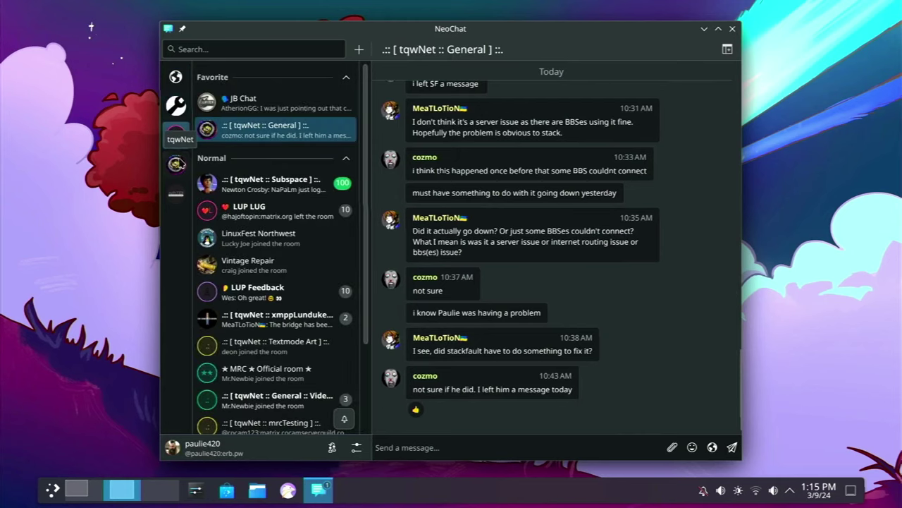
{"action": "left_click", "coordinate": [177, 165]}
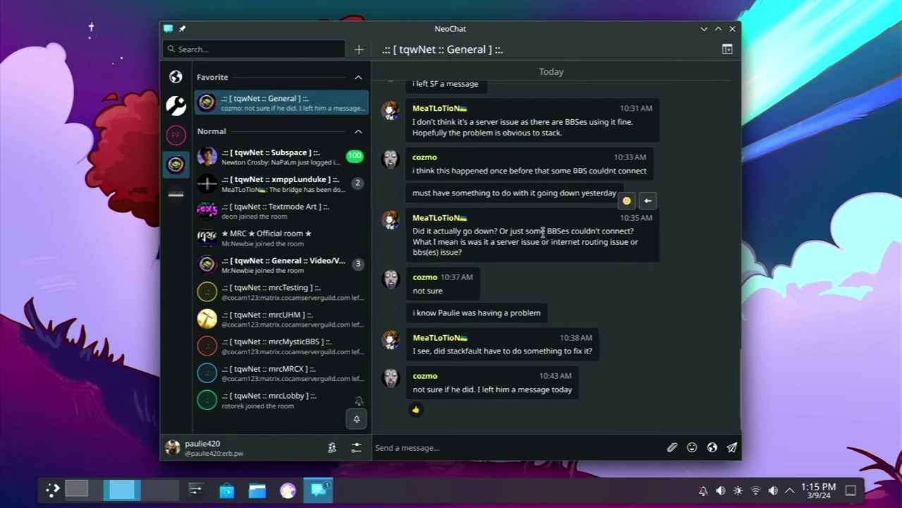
{"action": "scroll", "coordinate": [543, 231], "scroll_direction": "up", "scroll_amount": 8}
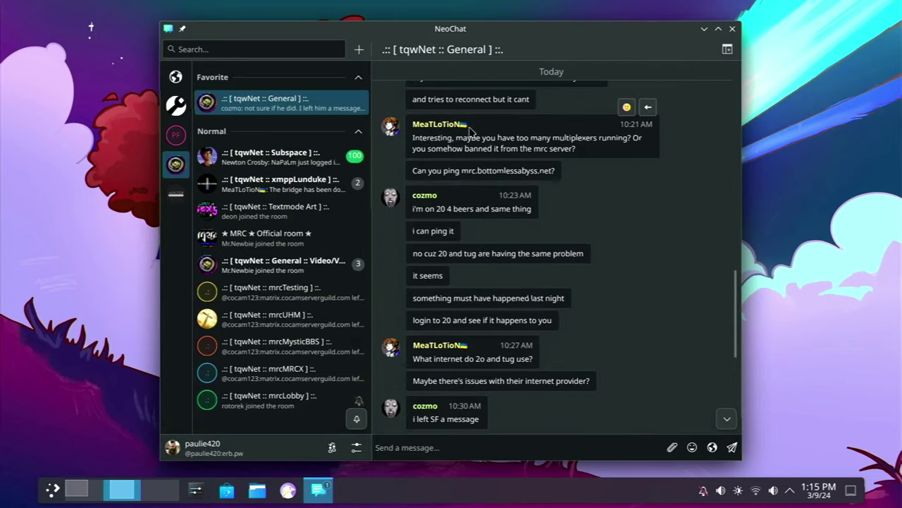
{"action": "scroll", "coordinate": [545, 223], "scroll_direction": "down", "scroll_amount": 1}
{"action": "scroll", "coordinate": [543, 223], "scroll_direction": "down", "scroll_amount": 5}
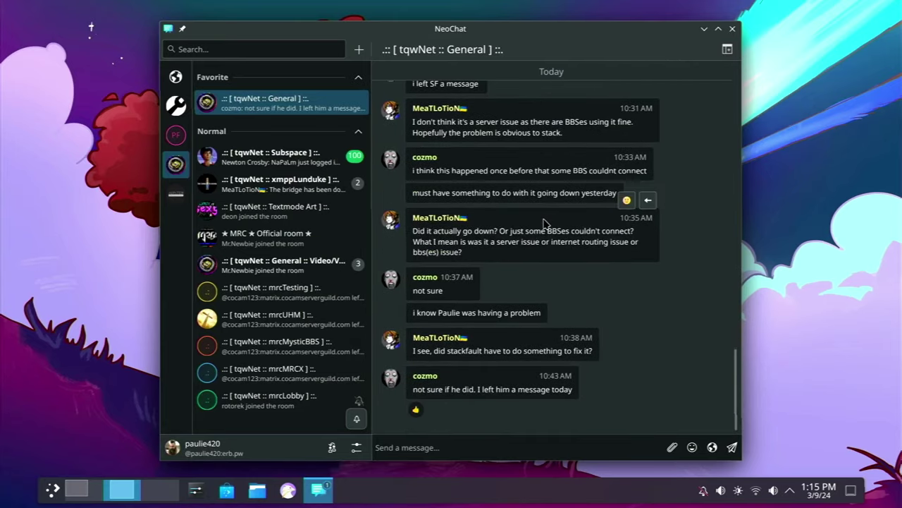
{"action": "left_click_drag", "start_coordinate": [495, 27], "coordinate": [655, 7]}
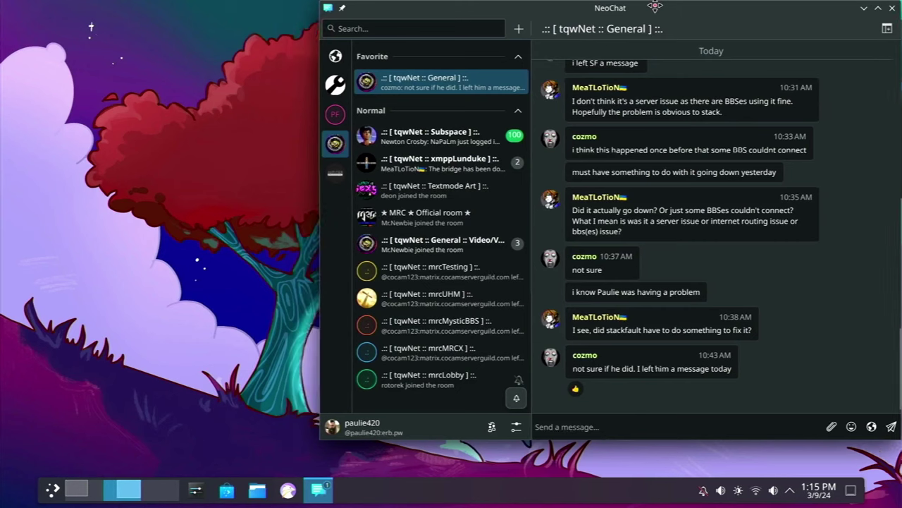
{"action": "left_click", "coordinate": [893, 7]}
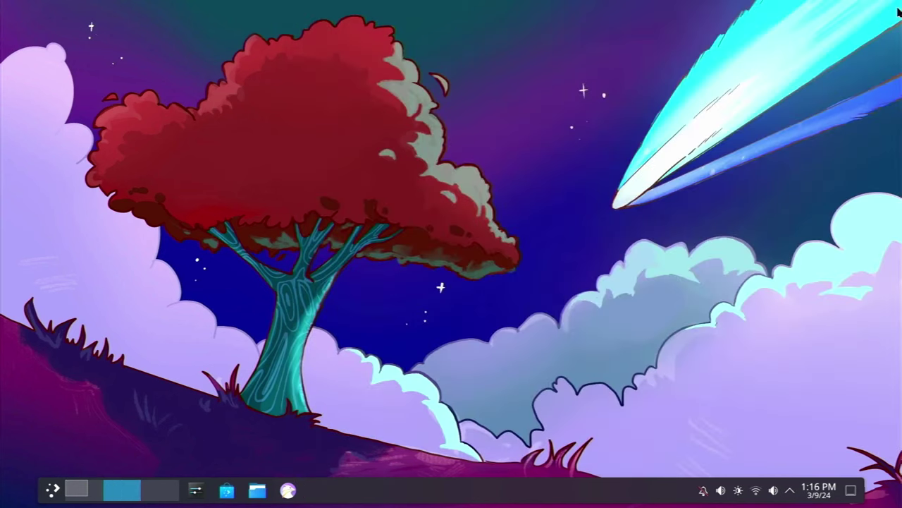
{"action": "key", "text": "super"}
{"action": "type", "text": "kden"}
{"action": "key", "text": "Return"}
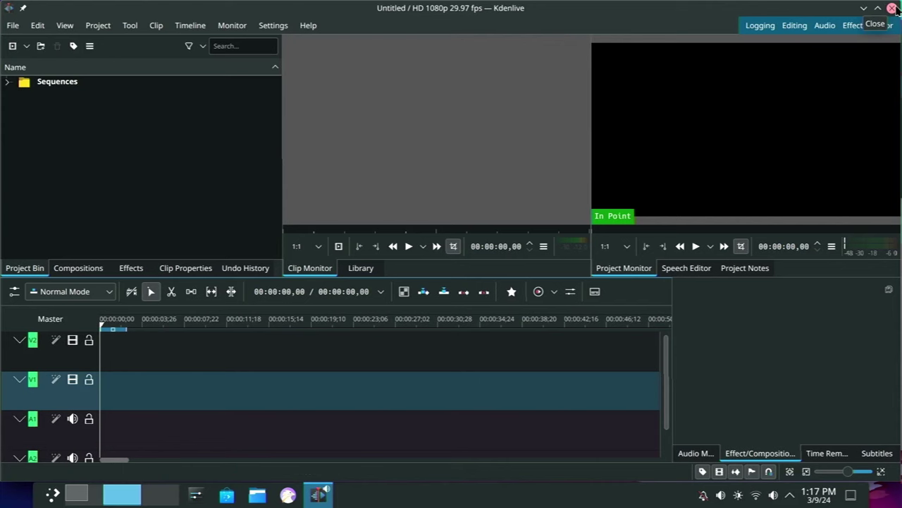
{"action": "left_click", "coordinate": [893, 8]}
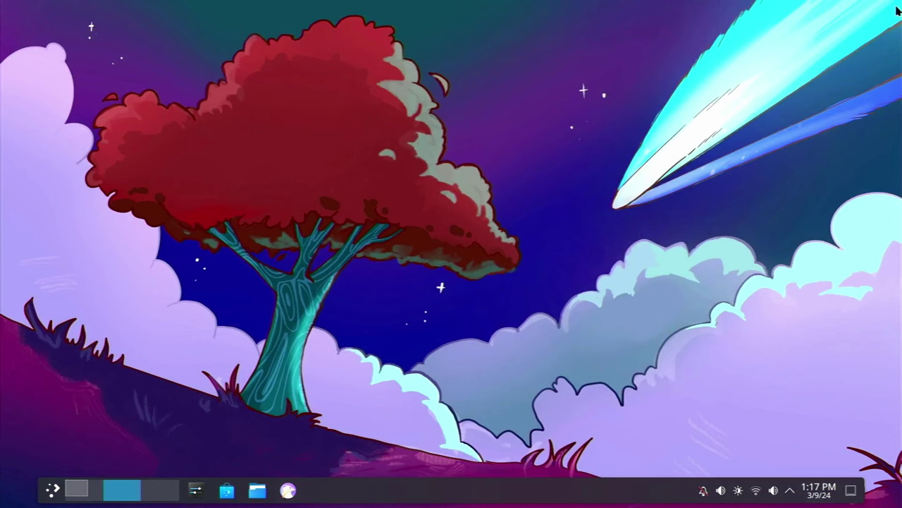
Launch KDE Itinerary from the application search
{"action": "key", "text": "super"}
{"action": "type", "text": "itoi"}
{"action": "key", "text": "BackSpace"}
{"action": "key", "text": "BackSpace"}
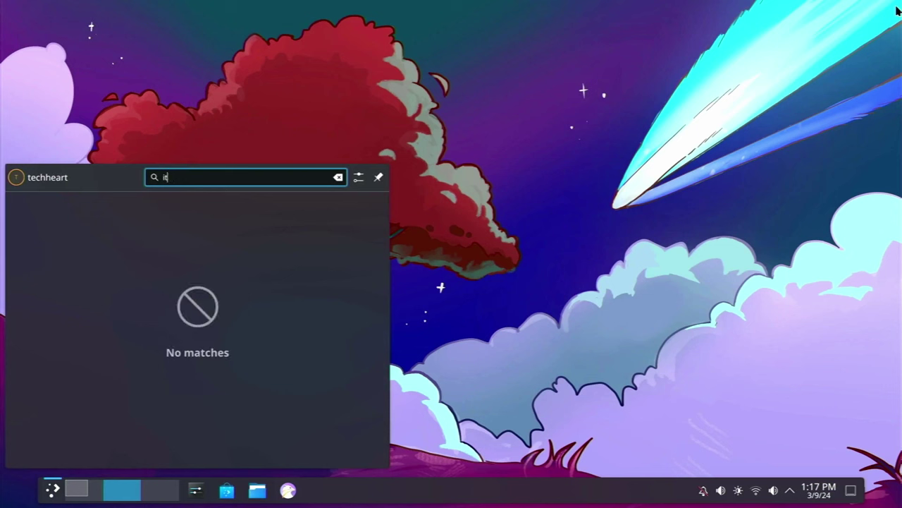
{"action": "type", "text": "iner"}
{"action": "key", "text": "Return"}
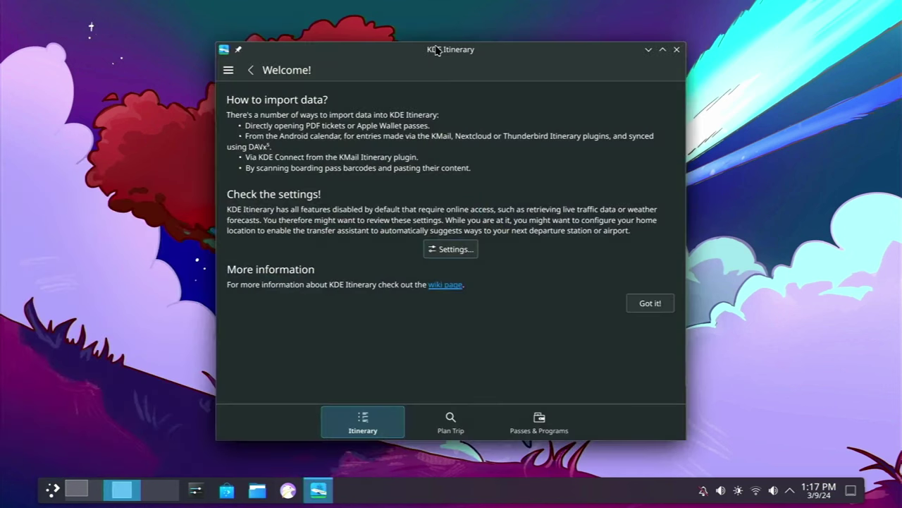
{"action": "left_click_drag", "start_coordinate": [437, 49], "coordinate": [449, 21]}
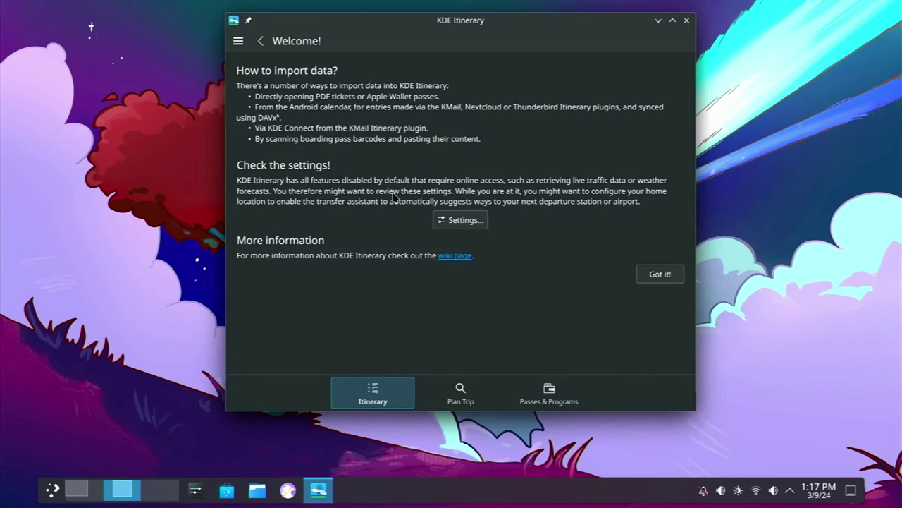
Browse the trip planning and Passes & Programs pages, then close Itinerary
{"action": "left_click", "coordinate": [464, 393]}
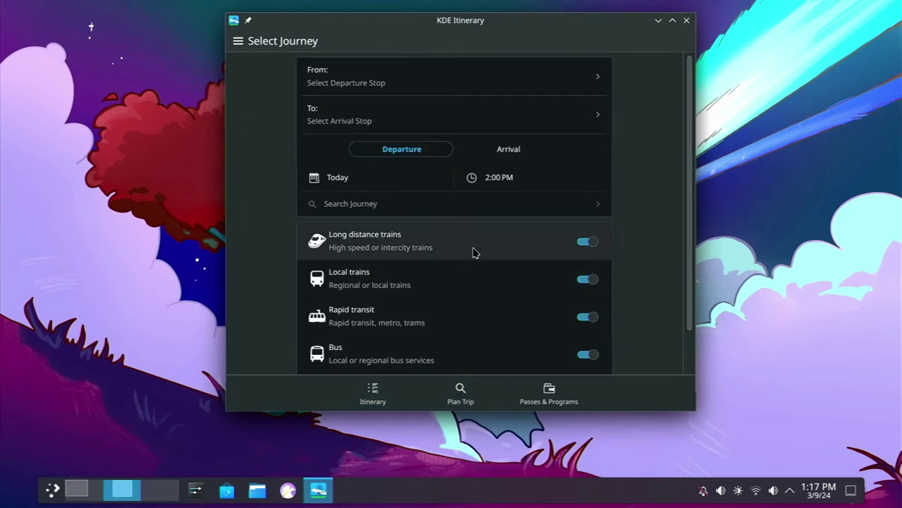
{"action": "scroll", "coordinate": [473, 252], "scroll_direction": "down", "scroll_amount": 1}
{"action": "scroll", "coordinate": [473, 251], "scroll_direction": "up", "scroll_amount": 1}
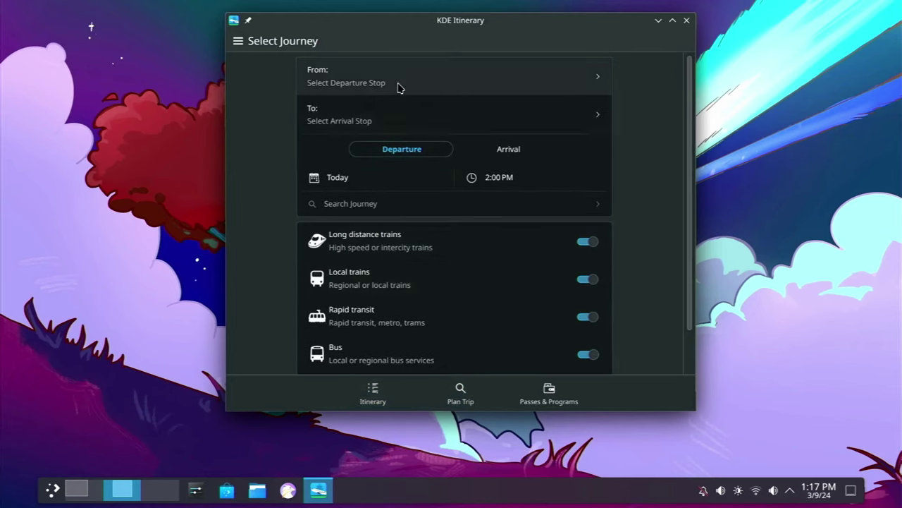
{"action": "scroll", "coordinate": [454, 255], "scroll_direction": "down", "scroll_amount": 1}
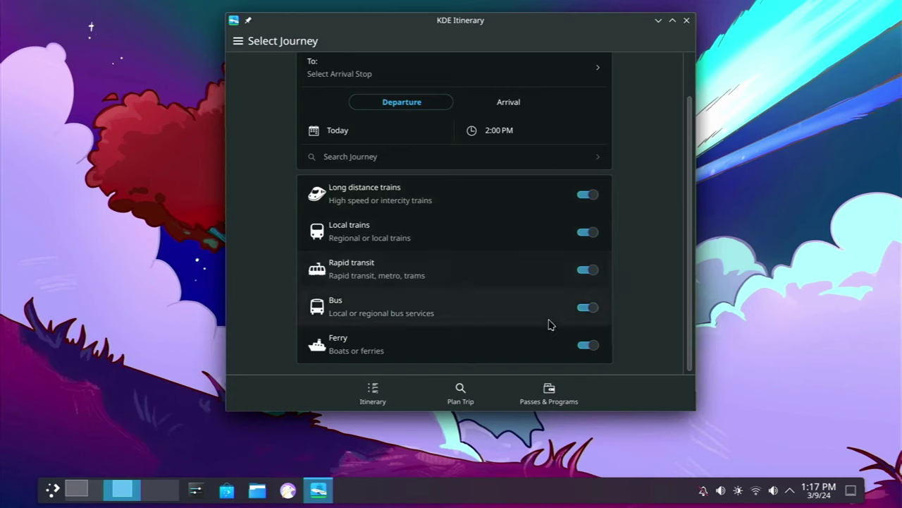
{"action": "left_click", "coordinate": [557, 399]}
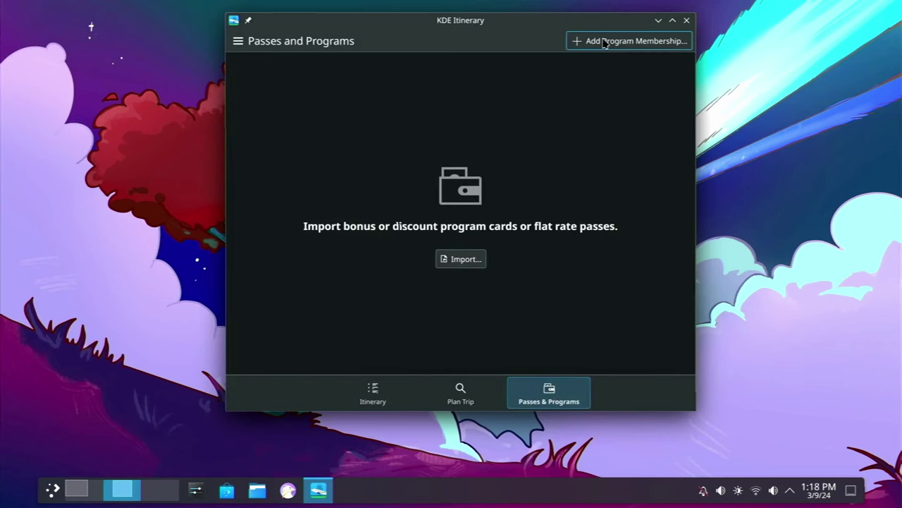
{"action": "left_click", "coordinate": [687, 21]}
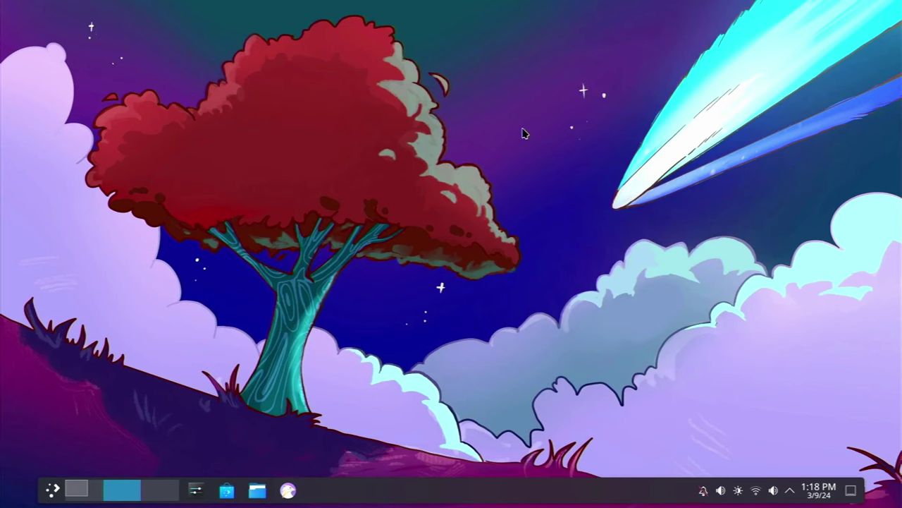
{"action": "key", "text": "super"}
{"action": "type", "text": "dol"}
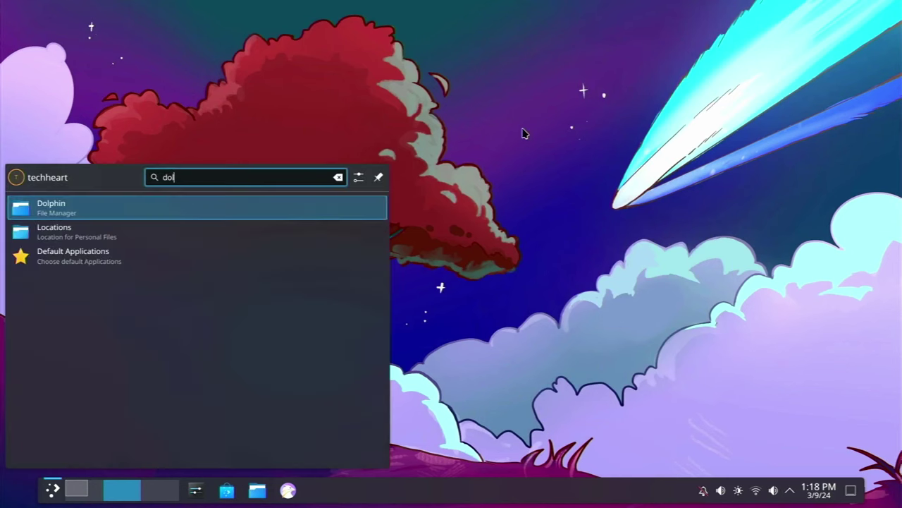
{"action": "type", "text": "p"}
{"action": "key", "text": "Return"}
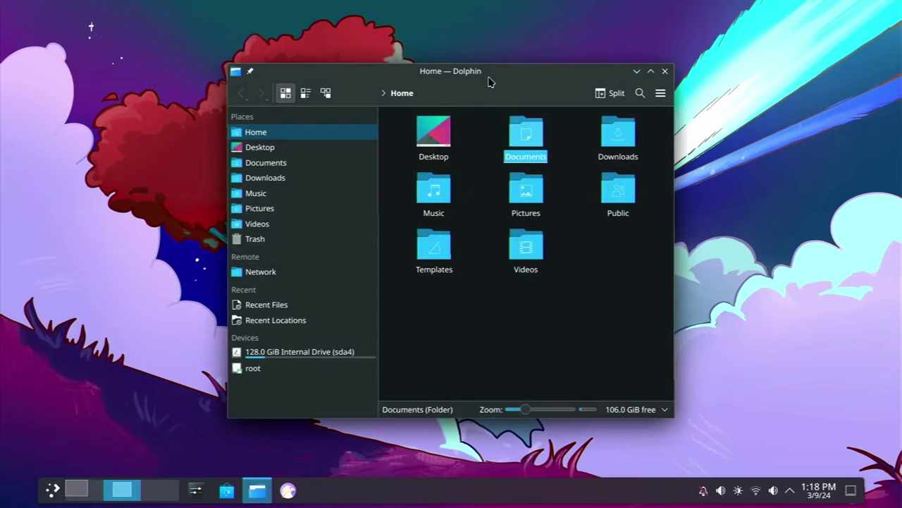
{"action": "left_click_drag", "start_coordinate": [491, 76], "coordinate": [416, 66]}
{"action": "key", "text": "Return"}
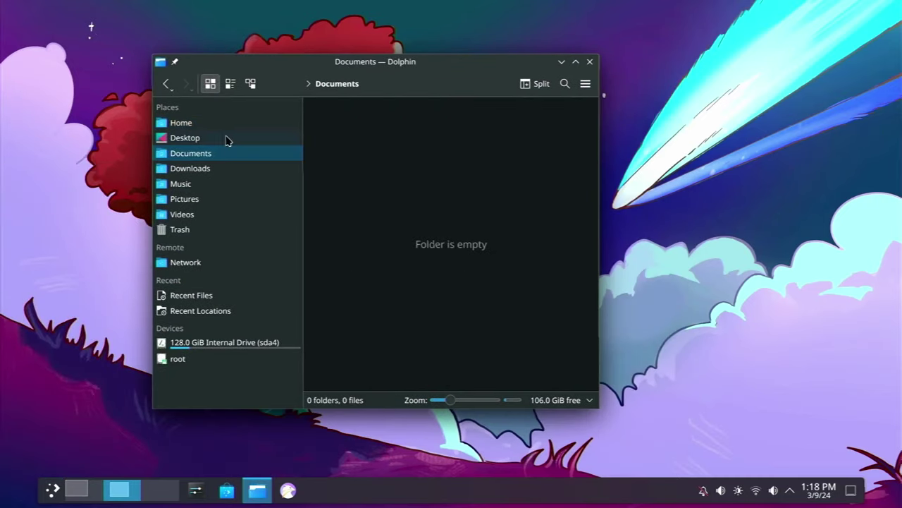
{"action": "left_click", "coordinate": [226, 139]}
{"action": "left_click", "coordinate": [234, 172]}
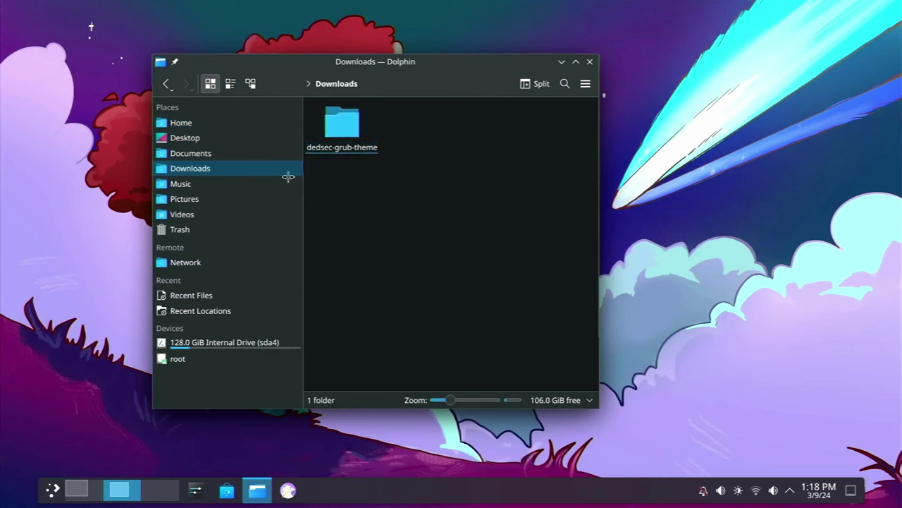
{"action": "left_click", "coordinate": [236, 199]}
Close the file manager and launch Spectacle by searching 'spec' in the launcher
{"action": "left_click", "coordinate": [590, 62]}
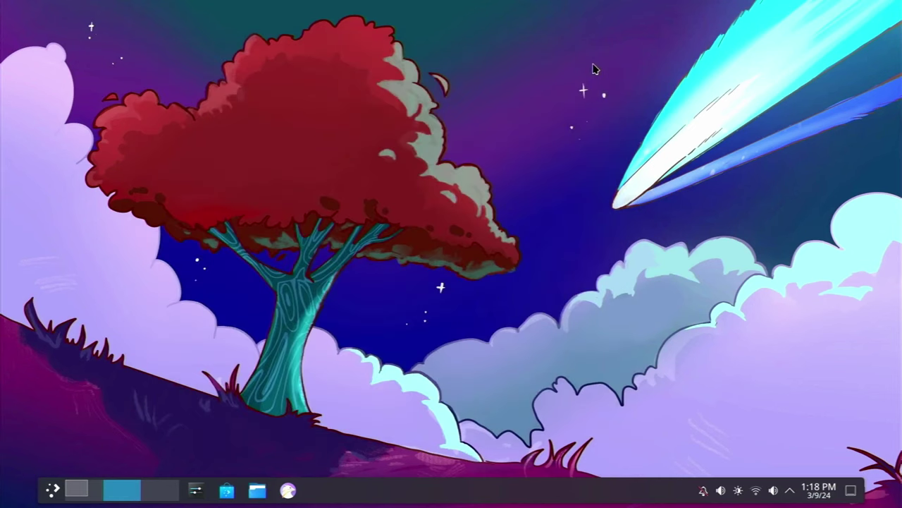
{"action": "key", "text": "super"}
{"action": "type", "text": "spec"}
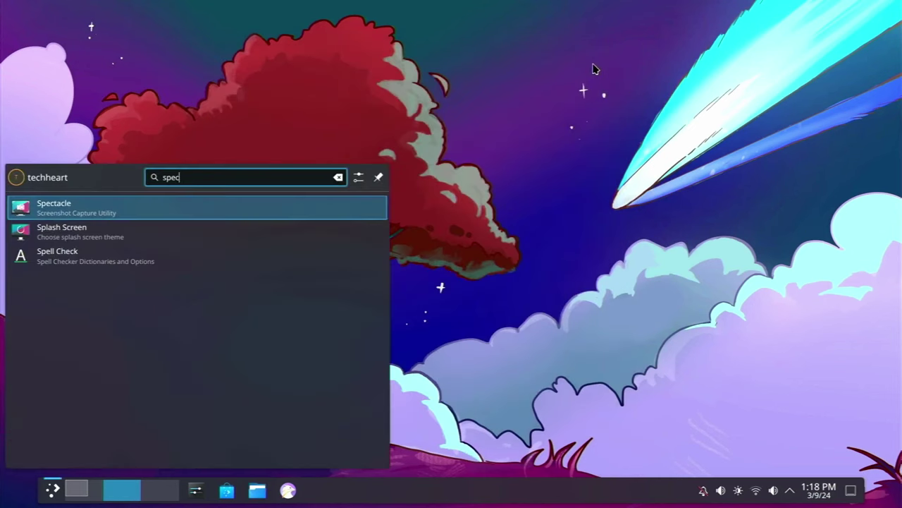
{"action": "key", "text": "Return"}
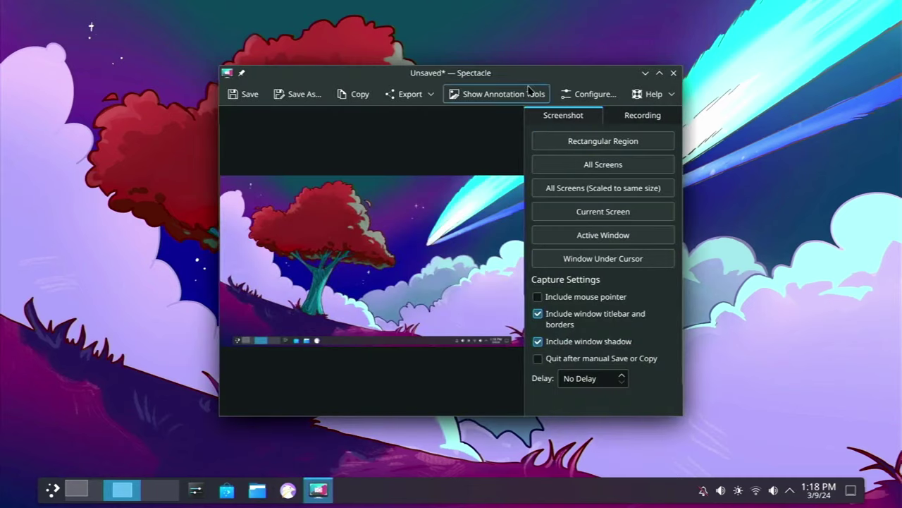
{"action": "left_click_drag", "start_coordinate": [503, 79], "coordinate": [510, 32]}
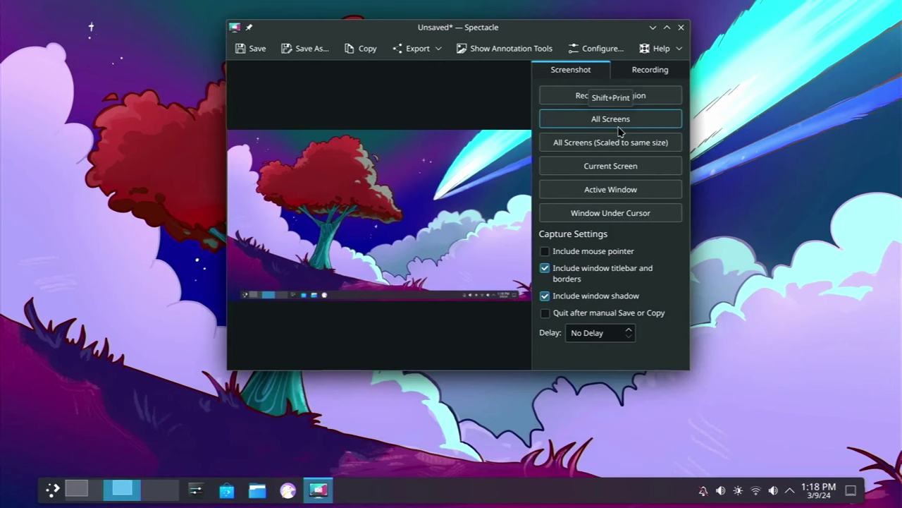
Capture the current screen, save it as Screenshot_20240309_131846.png, check it, then show recording options
{"action": "left_click", "coordinate": [631, 167]}
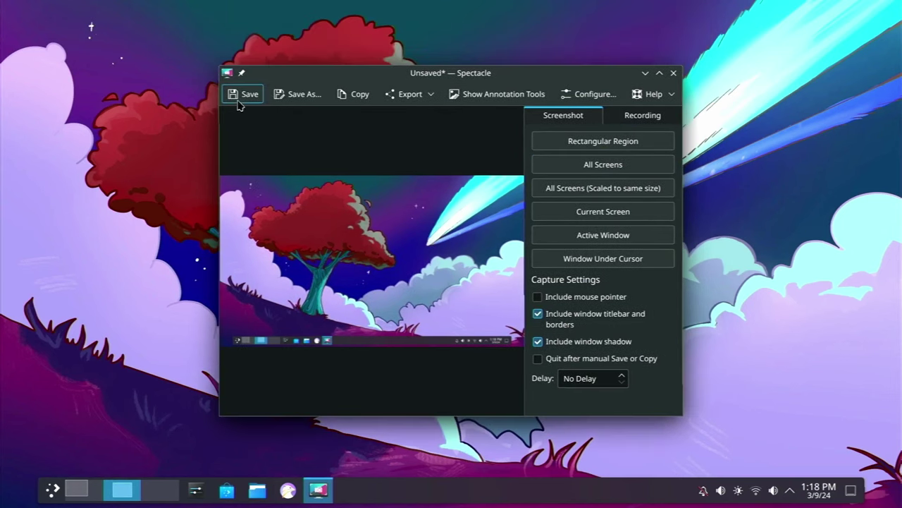
{"action": "left_click", "coordinate": [237, 95]}
{"action": "left_click", "coordinate": [437, 139]}
{"action": "double_click", "coordinate": [437, 141]}
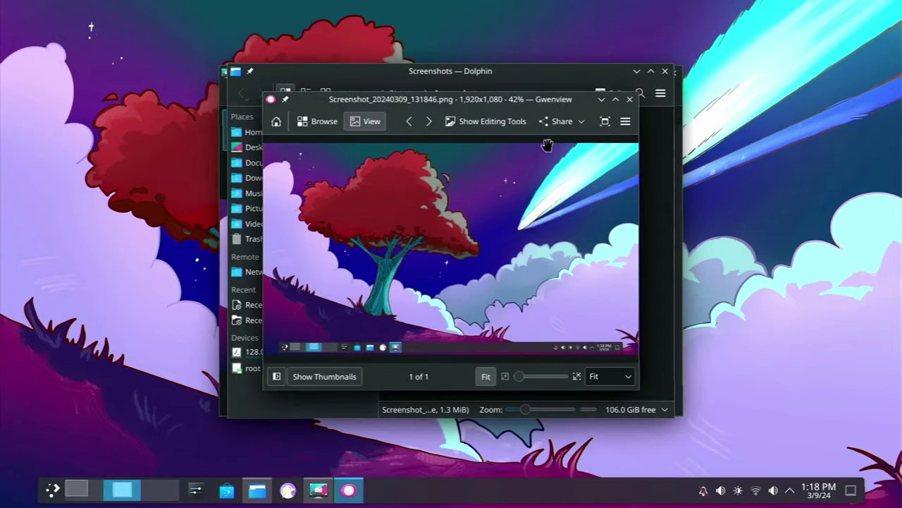
{"action": "left_click", "coordinate": [630, 99]}
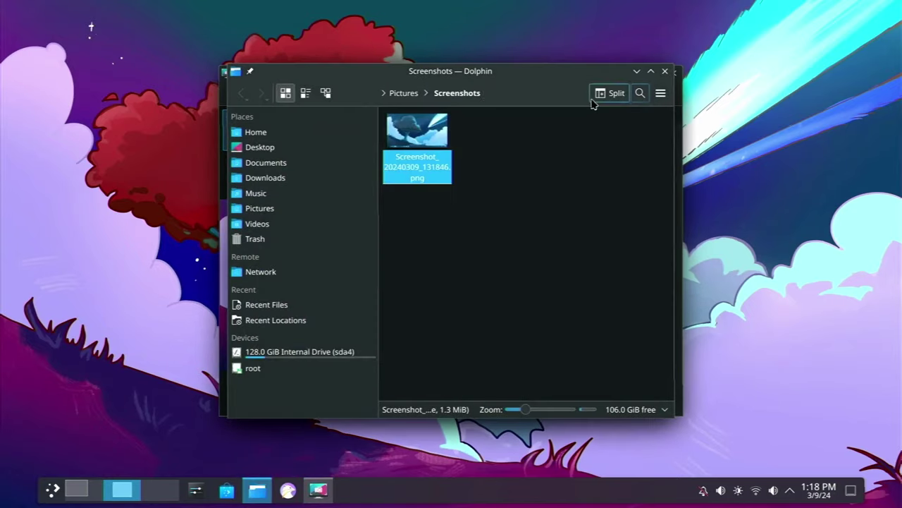
{"action": "left_click", "coordinate": [665, 72]}
{"action": "left_click", "coordinate": [644, 120]}
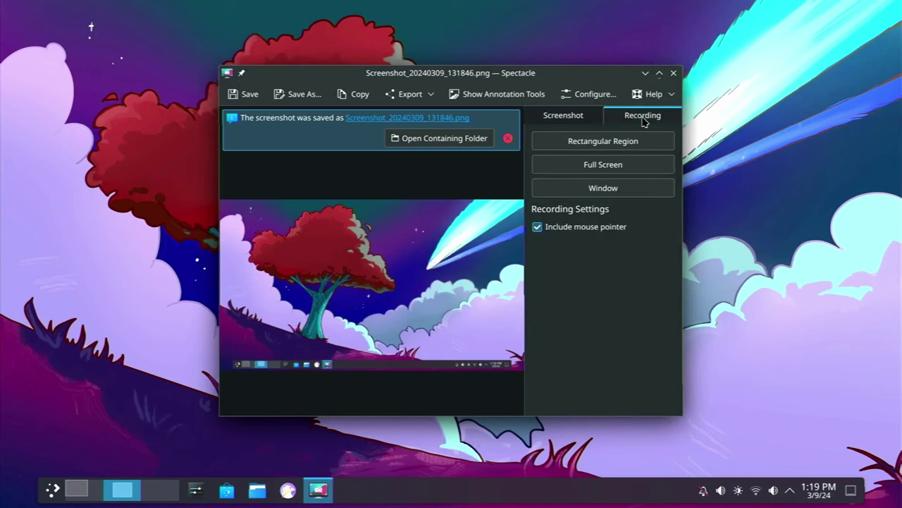
{"action": "left_click", "coordinate": [507, 138]}
Record the full screen while switching virtual desktops back and forth, then finish the recording
{"action": "left_click", "coordinate": [589, 164]}
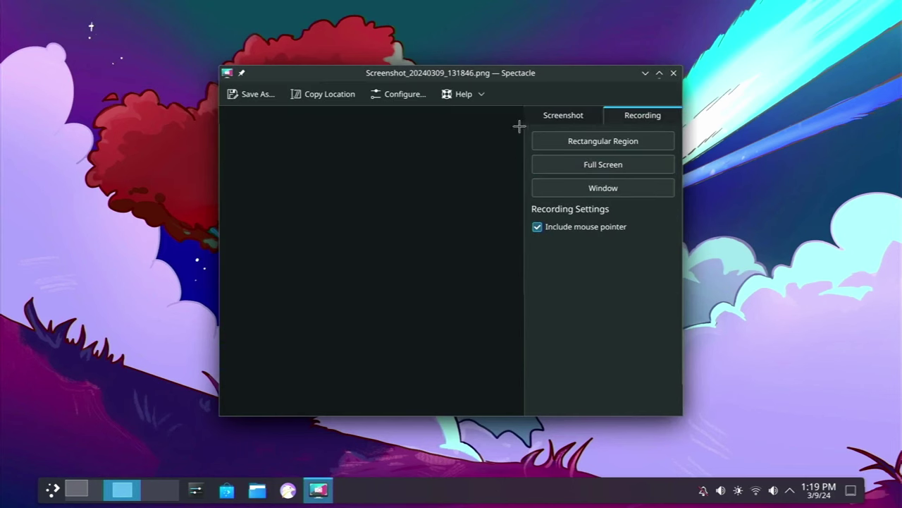
{"action": "left_click", "coordinate": [318, 489]}
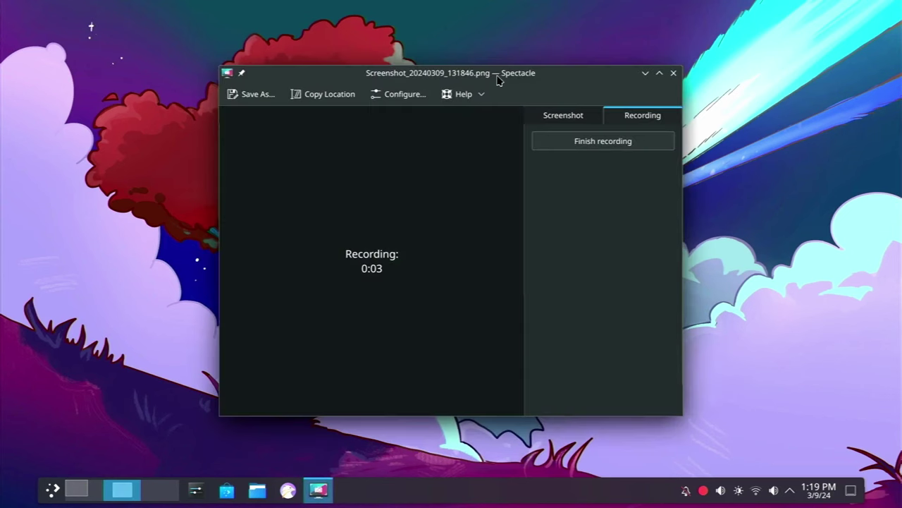
{"action": "left_click_drag", "start_coordinate": [499, 80], "coordinate": [460, 73]}
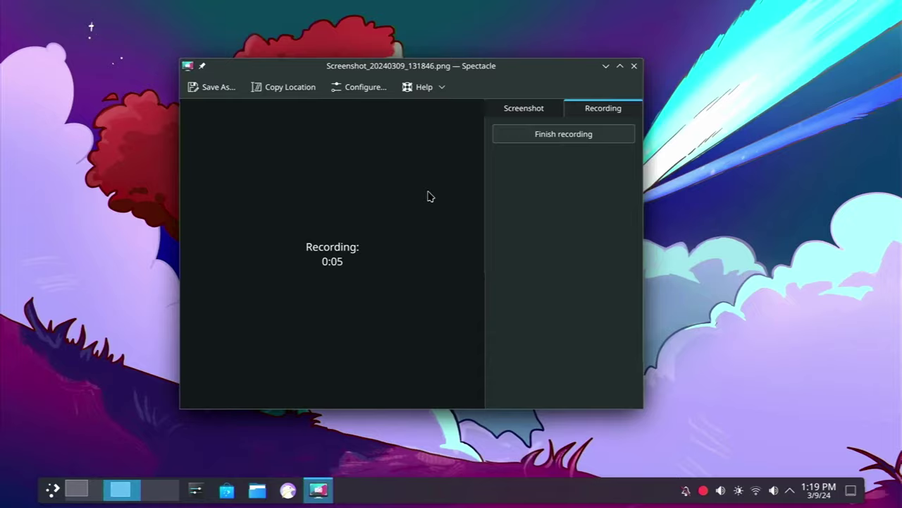
{"action": "key", "text": "ctrl+super+Right"}
{"action": "key", "text": "ctrl+super+Left"}
{"action": "key", "text": "ctrl+super+Right"}
{"action": "key", "text": "ctrl+super+Left"}
{"action": "left_click", "coordinate": [540, 135]}
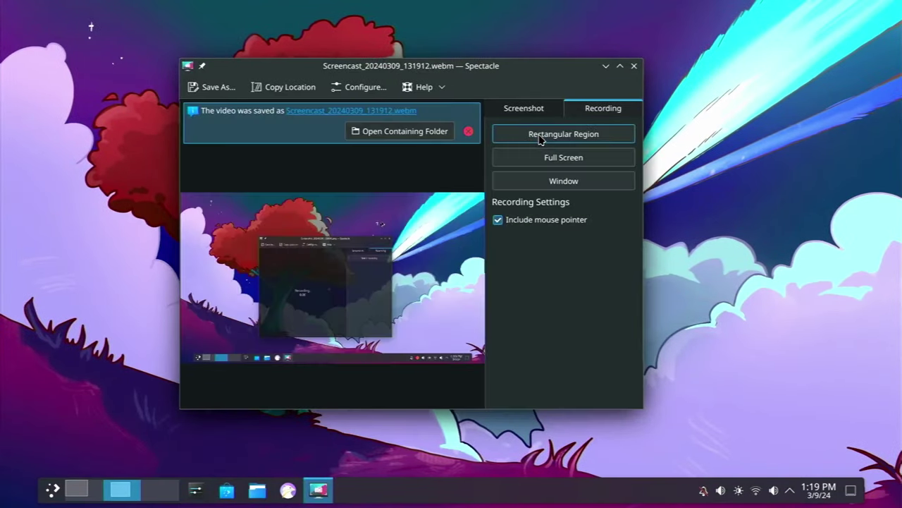
Preview Screencast_20240309_131912.webm from its Screencasts folder, then close the video viewer
{"action": "left_click", "coordinate": [426, 135]}
{"action": "double_click", "coordinate": [426, 134]}
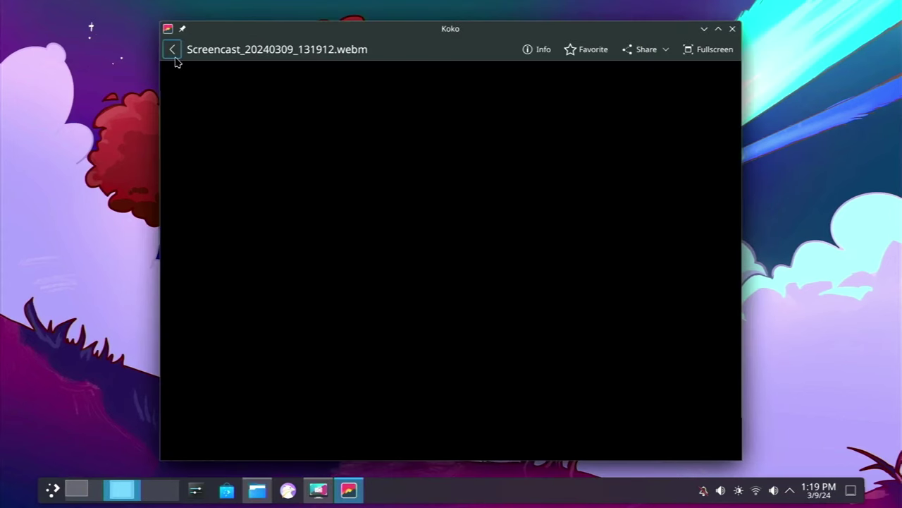
{"action": "left_click", "coordinate": [174, 56]}
{"action": "left_click", "coordinate": [336, 106]}
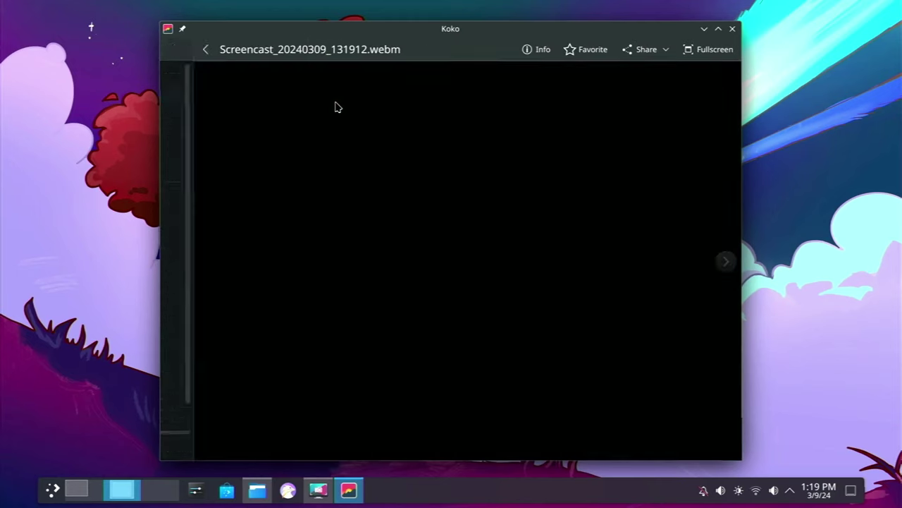
{"action": "left_click", "coordinate": [732, 29]}
Launch the Konsole terminal, closing Telly Skout after it opens by mistake
{"action": "key", "text": "super"}
{"action": "type", "text": "telly"}
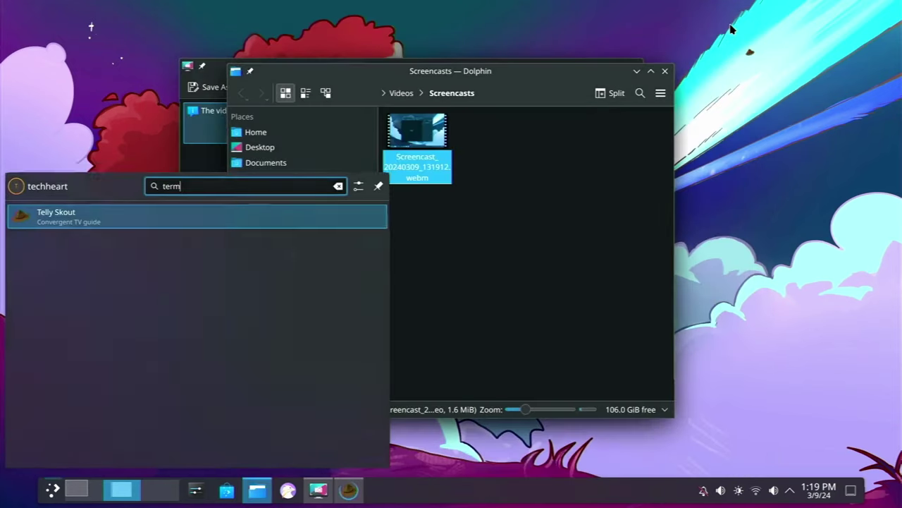
{"action": "key", "text": "Return"}
{"action": "left_click", "coordinate": [732, 28]}
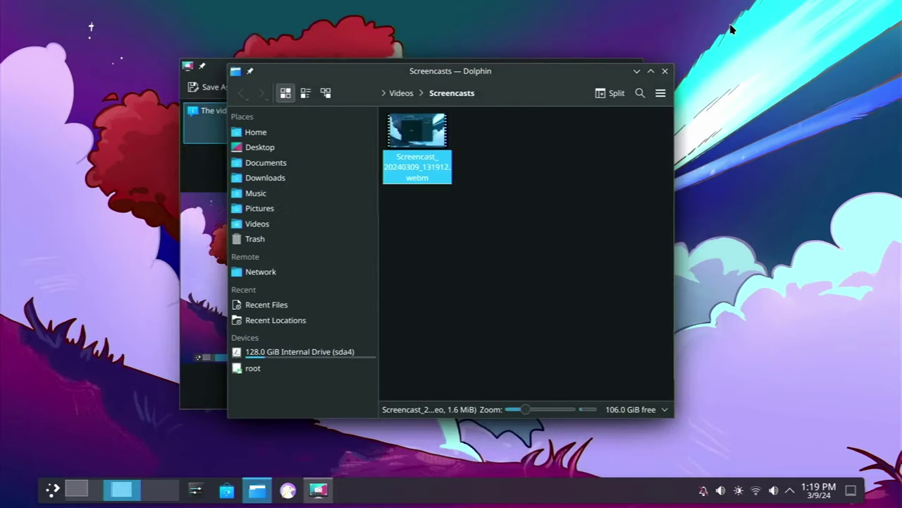
{"action": "key", "text": "super"}
{"action": "type", "text": "term"}
{"action": "key", "text": "Return"}
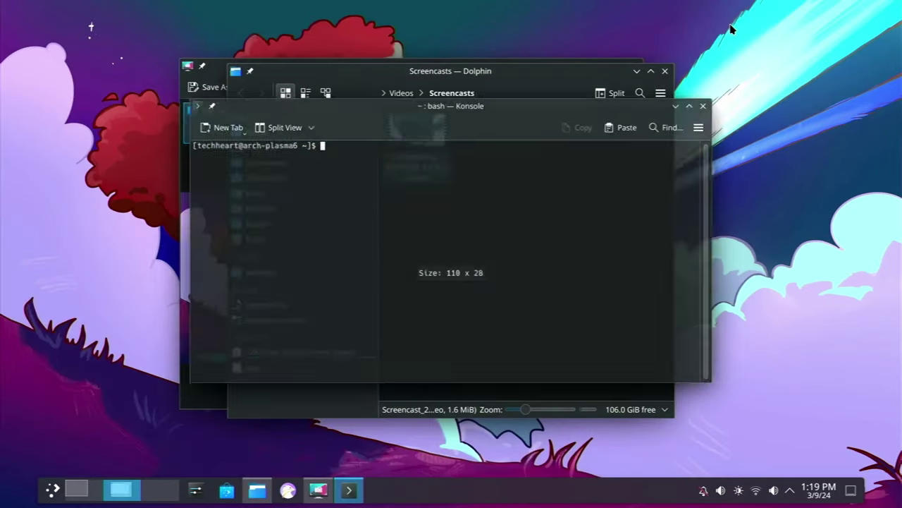
Change into Videos/Screencasts in the terminal, listing each folder's contents
{"action": "type", "text": "cd Vi"}
{"action": "key", "text": "Tab"}
{"action": "key", "text": "Return"}
{"action": "type", "text": "ls"}
{"action": "key", "text": "Return"}
{"action": "type", "text": "cd S"}
{"action": "key", "text": "Tab"}
{"action": "key", "text": "Return"}
{"action": "type", "text": "ls"}
{"action": "key", "text": "Return"}
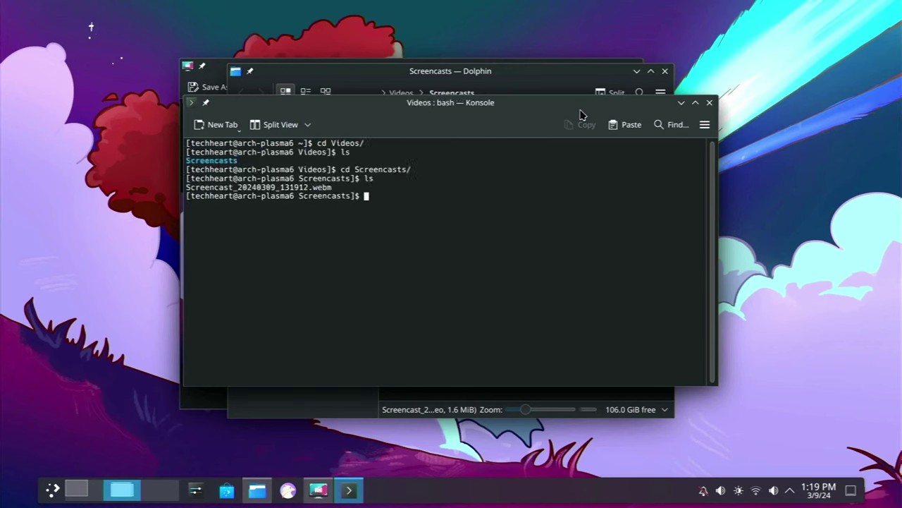
Reinstall VLC with 'paru -S vlc' and open the screencast file in VLC
{"action": "type", "text": "pa"}
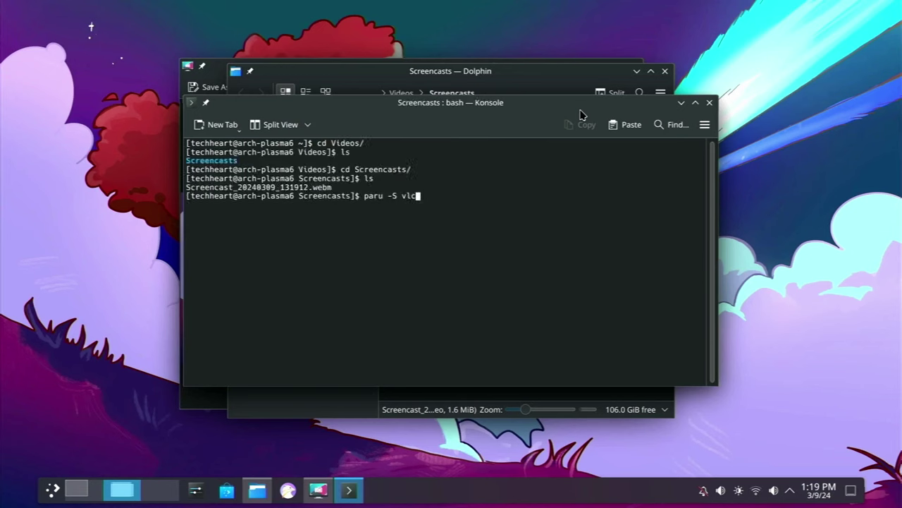
{"action": "type", "text": "ru -S vlc"}
{"action": "key", "text": "Return"}
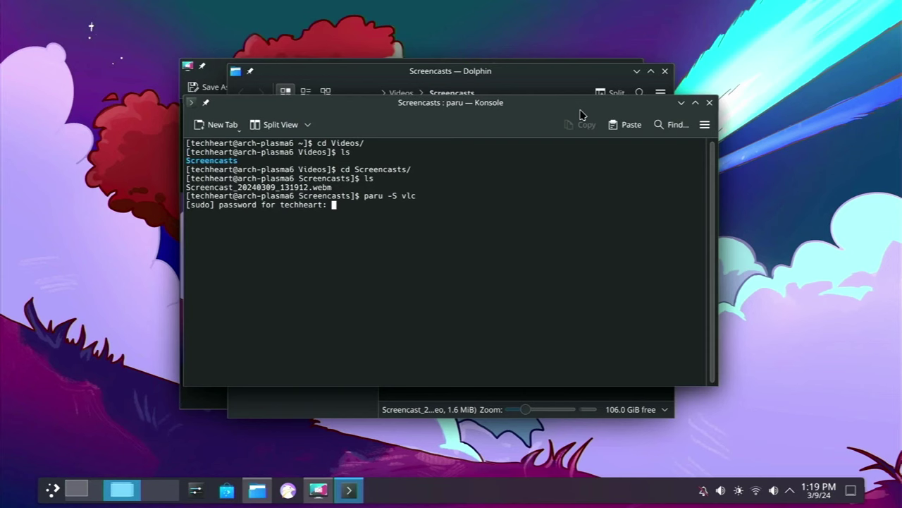
{"action": "key", "text": "Return"}
{"action": "key", "text": "Return"}
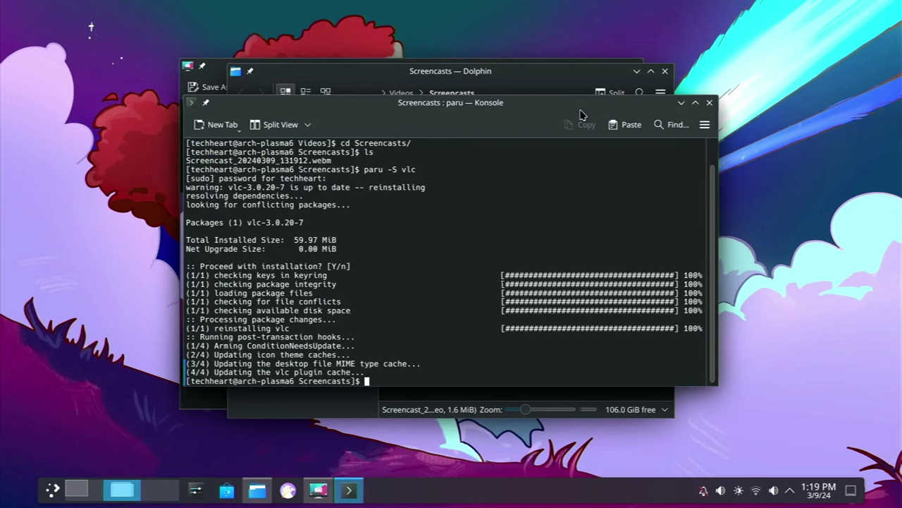
{"action": "type", "text": "vlc Sc"}
{"action": "key", "text": "Tab"}
{"action": "key", "text": "Return"}
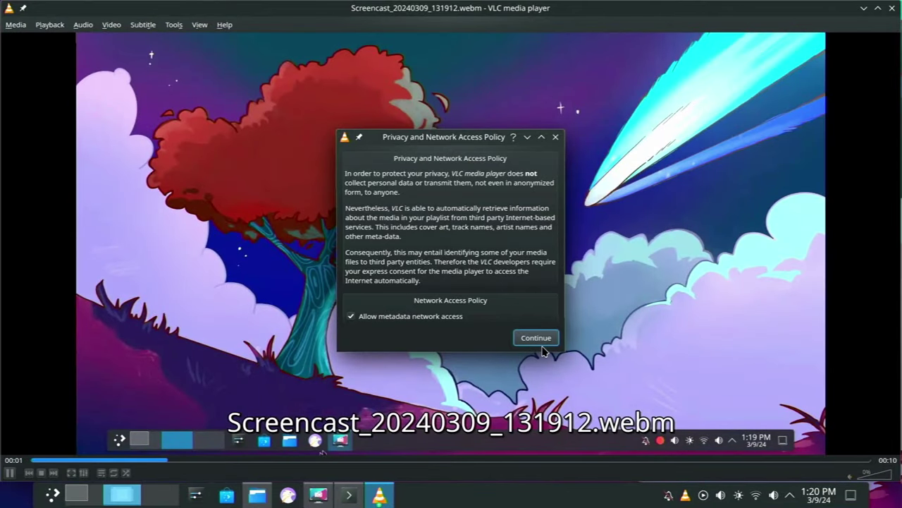
Click Continue on VLC's Privacy and Network Access Policy dialog
{"action": "left_click", "coordinate": [543, 339]}
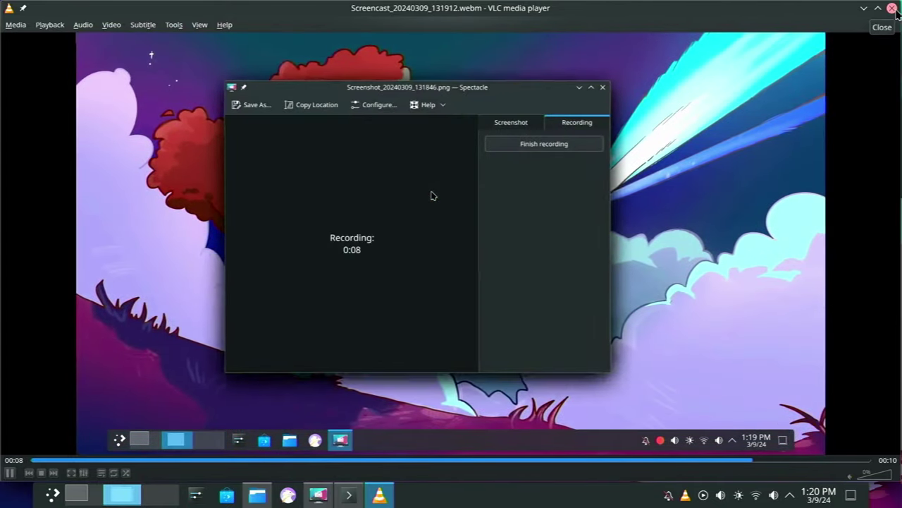
Close VLC and Spectacle and reposition the Dolphin window
{"action": "left_click", "coordinate": [891, 8]}
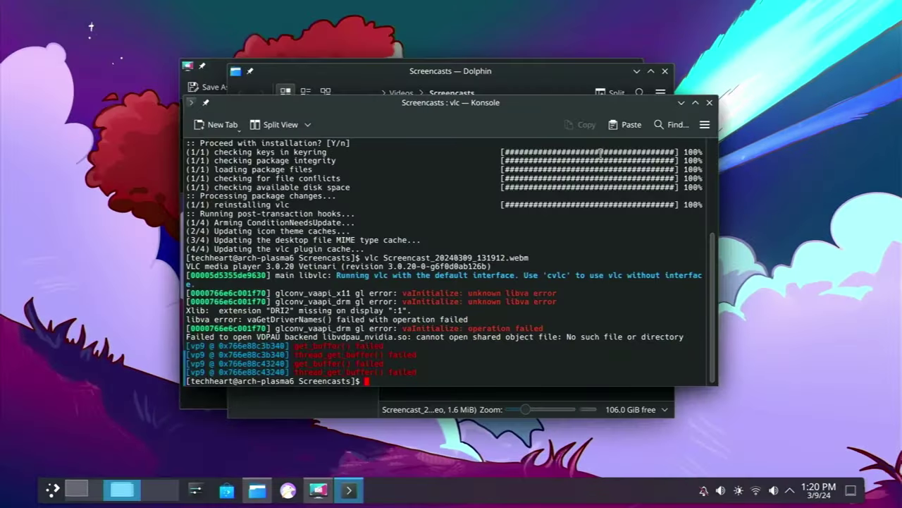
{"action": "left_click", "coordinate": [572, 79]}
{"action": "left_click_drag", "start_coordinate": [634, 84], "coordinate": [724, 109]}
{"action": "left_click", "coordinate": [589, 67]}
{"action": "left_click", "coordinate": [634, 66]}
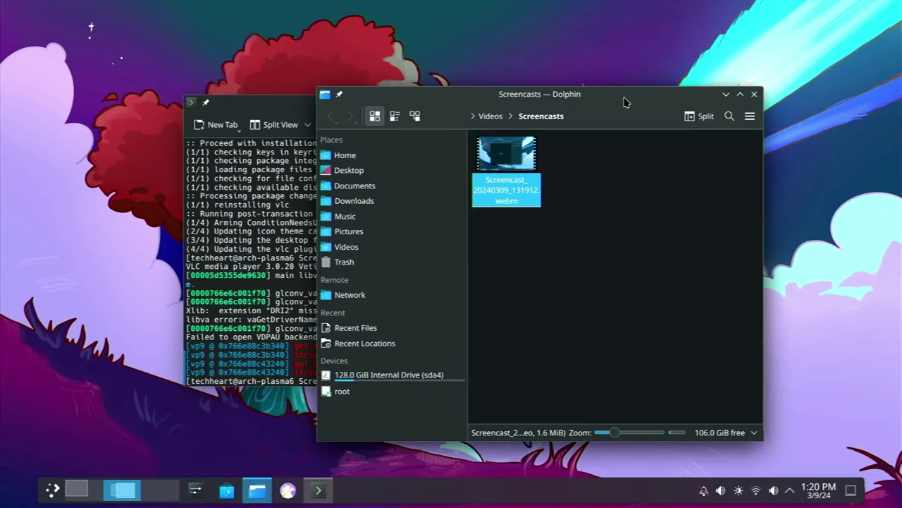
{"action": "left_click_drag", "start_coordinate": [638, 97], "coordinate": [607, 75]}
Play the screencast twice in Dragon Player, then close Dragon Player and Dolphin
{"action": "double_click", "coordinate": [503, 146]}
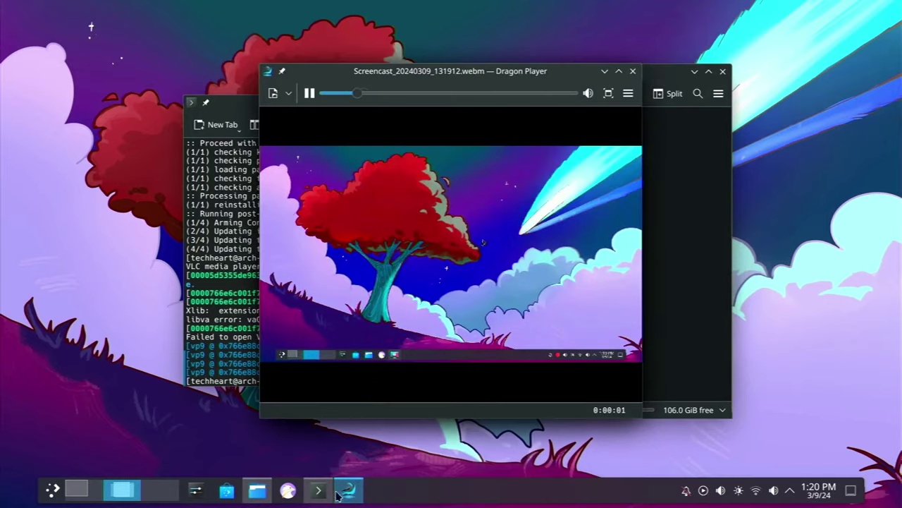
{"action": "right_click", "coordinate": [350, 493]}
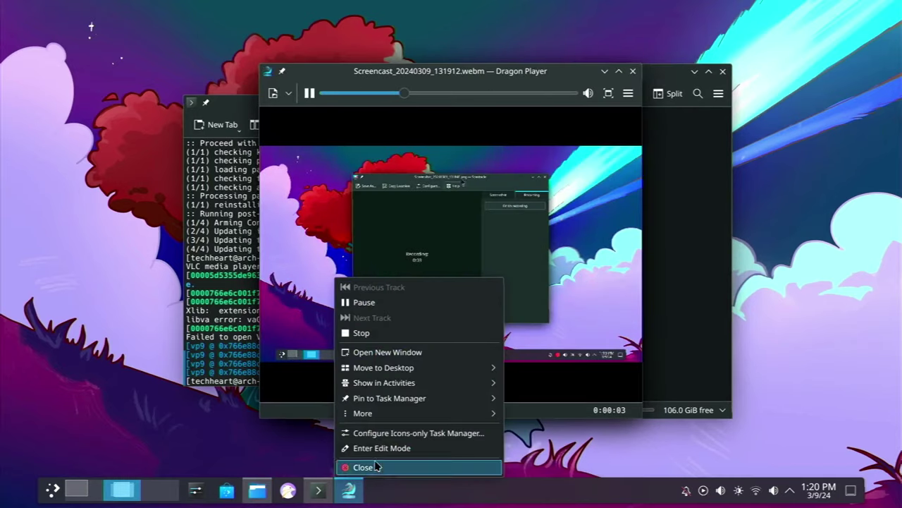
{"action": "key", "text": "Escape"}
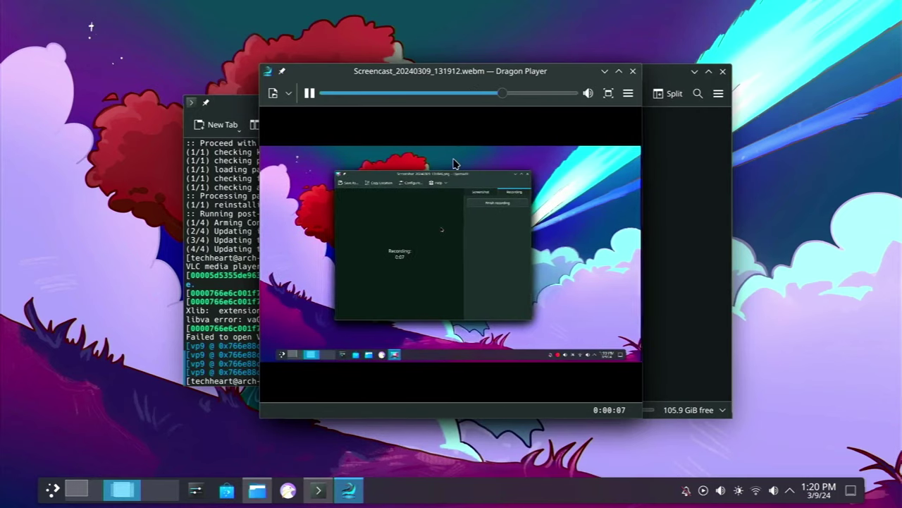
{"action": "left_click_drag", "start_coordinate": [523, 75], "coordinate": [337, 27]}
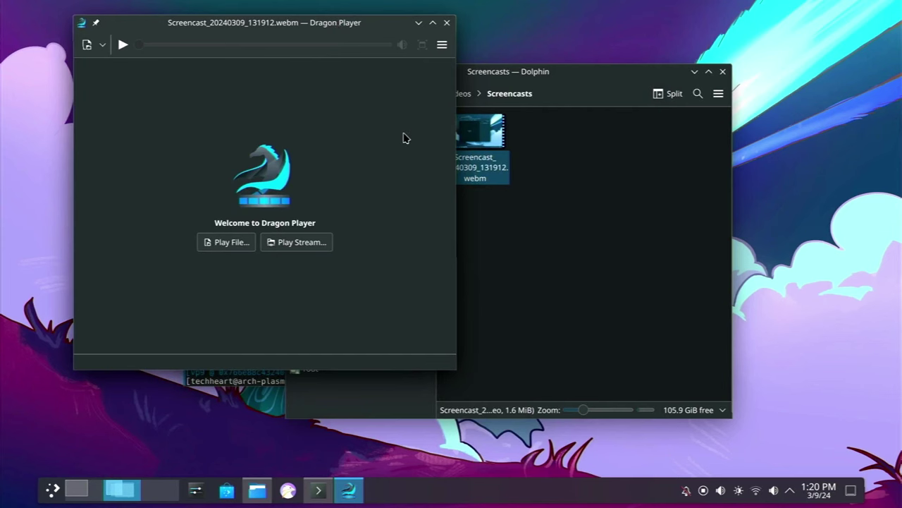
{"action": "left_click", "coordinate": [449, 23]}
{"action": "double_click", "coordinate": [495, 145]}
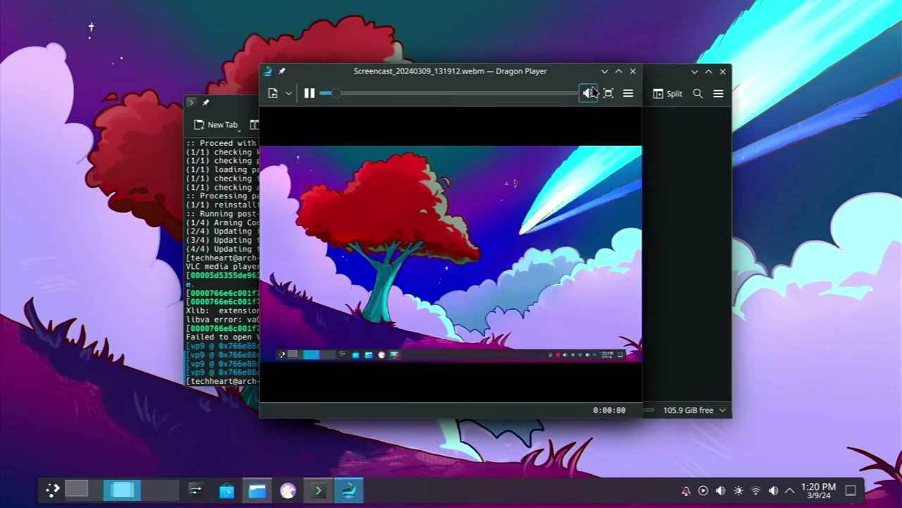
{"action": "left_click", "coordinate": [633, 72]}
{"action": "left_click", "coordinate": [722, 71]}
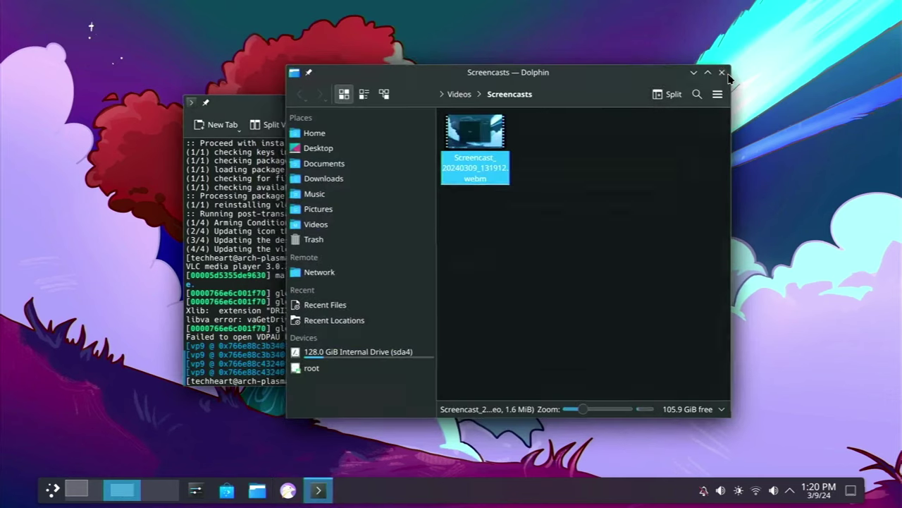
Launch PlasmaTube and add invidious.nerdvpn.de via Switch Source > Add Invidious Source
{"action": "key", "text": "super"}
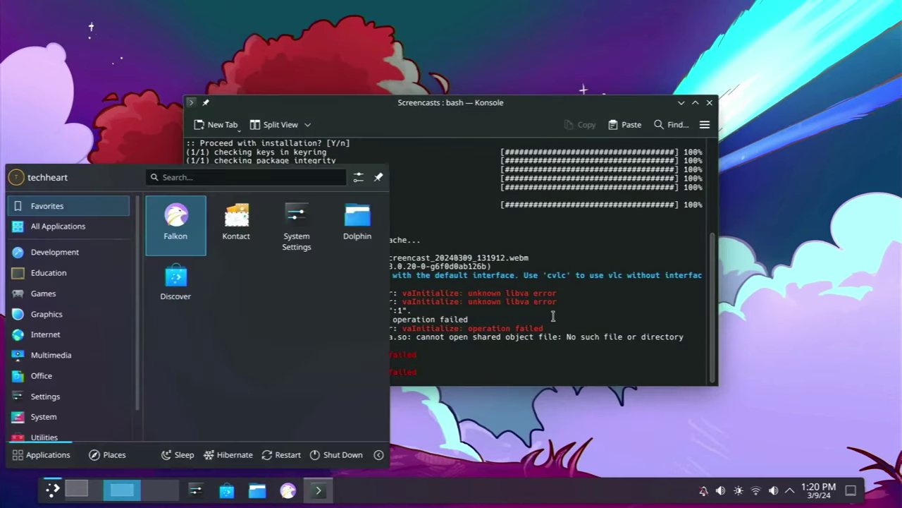
{"action": "type", "text": "plasm"}
{"action": "key", "text": "Return"}
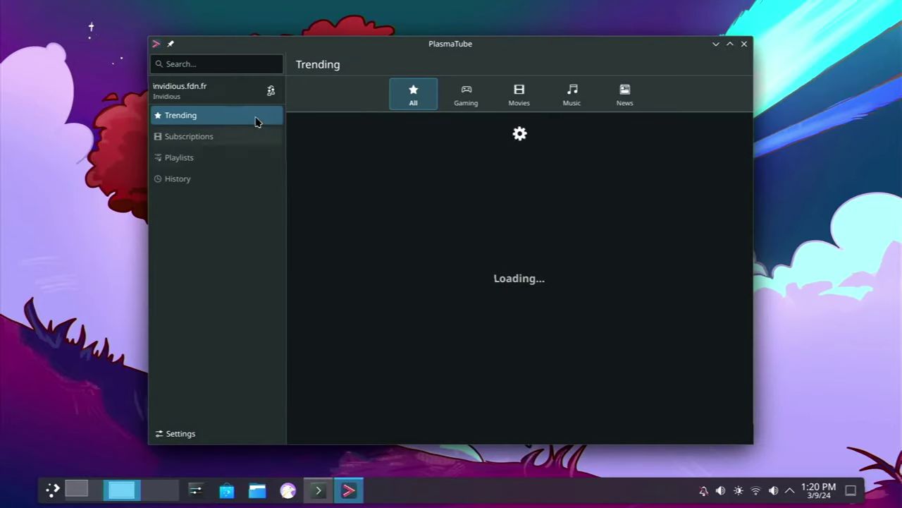
{"action": "left_click", "coordinate": [273, 92]}
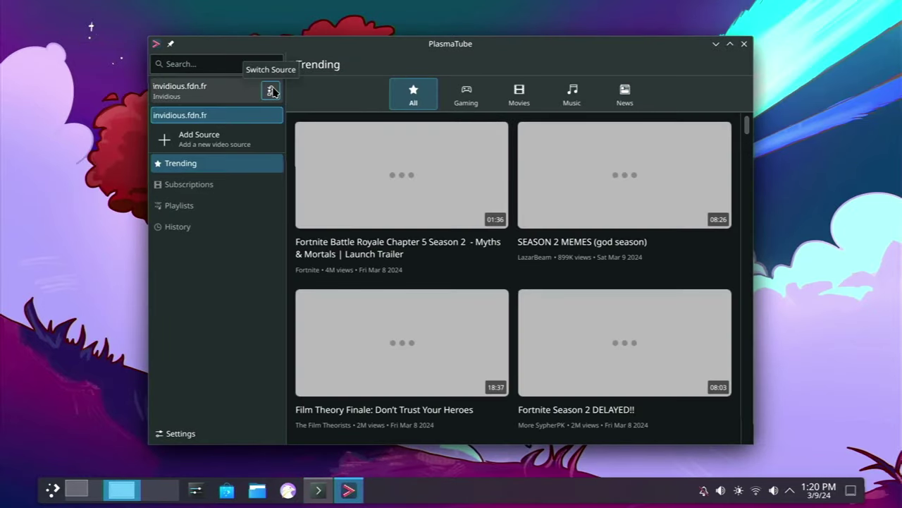
{"action": "left_click", "coordinate": [227, 135]}
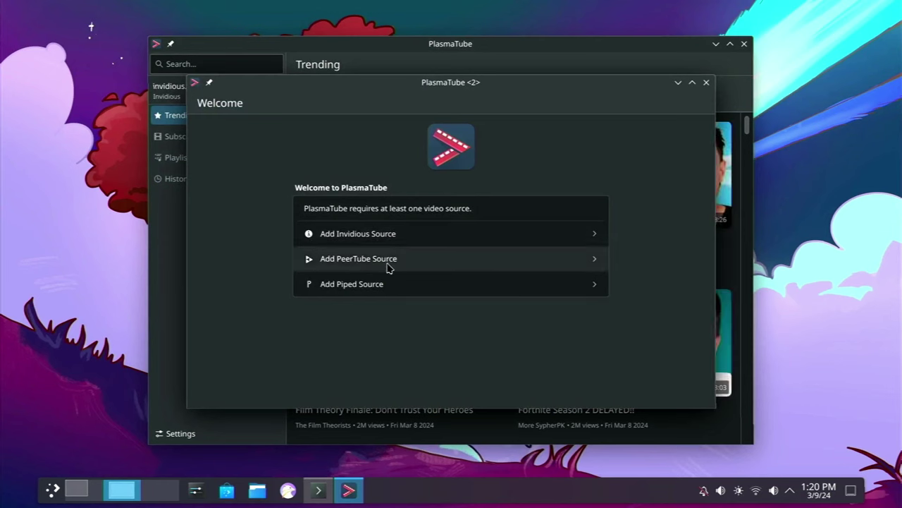
{"action": "left_click", "coordinate": [408, 235]}
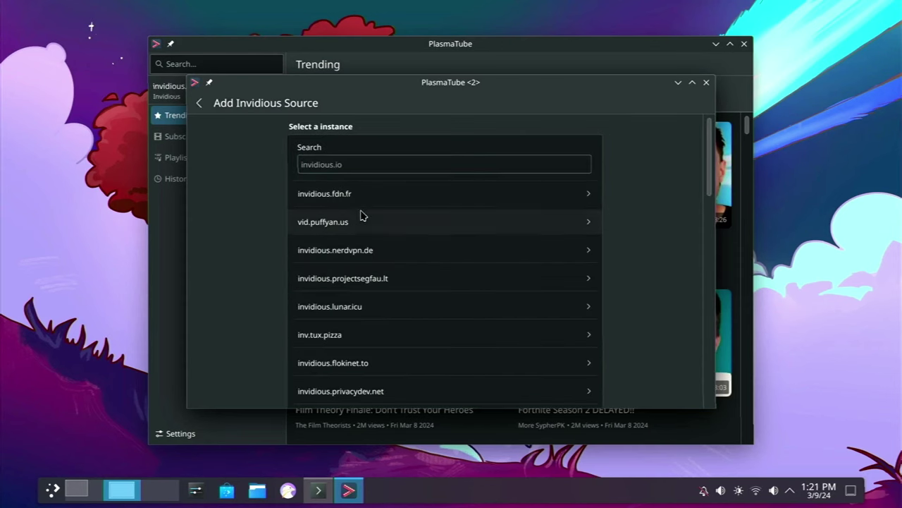
{"action": "left_click", "coordinate": [362, 193]}
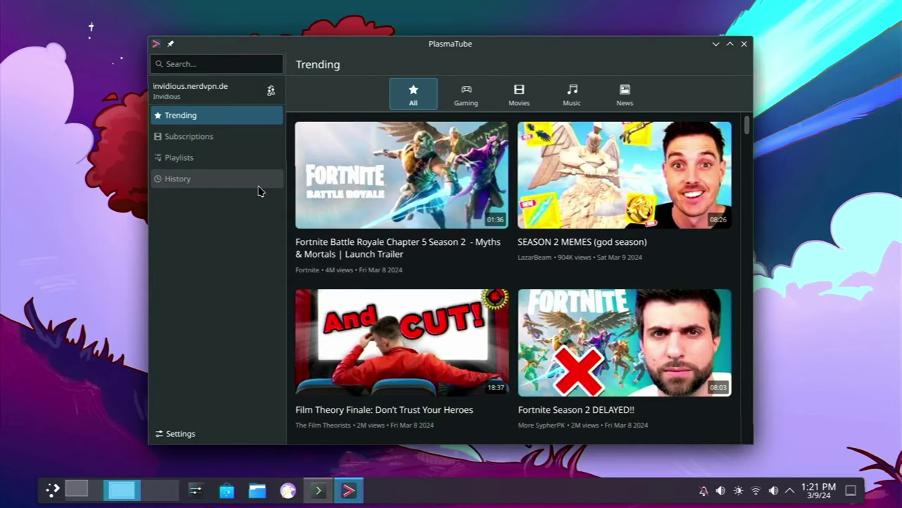
Search 'dolch pac-60' and start playing TechHeart's Dolch PAC 60 486DX/66 video
{"action": "left_click", "coordinate": [236, 64]}
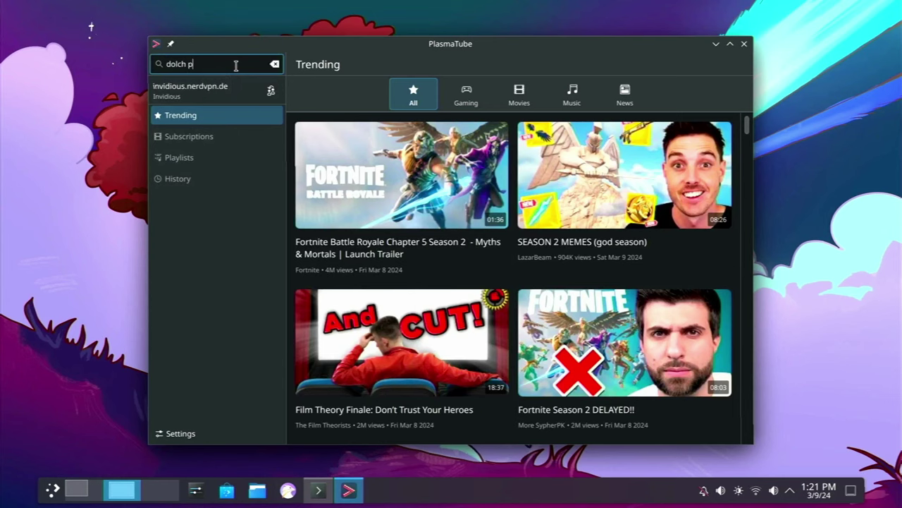
{"action": "key", "text": "Return"}
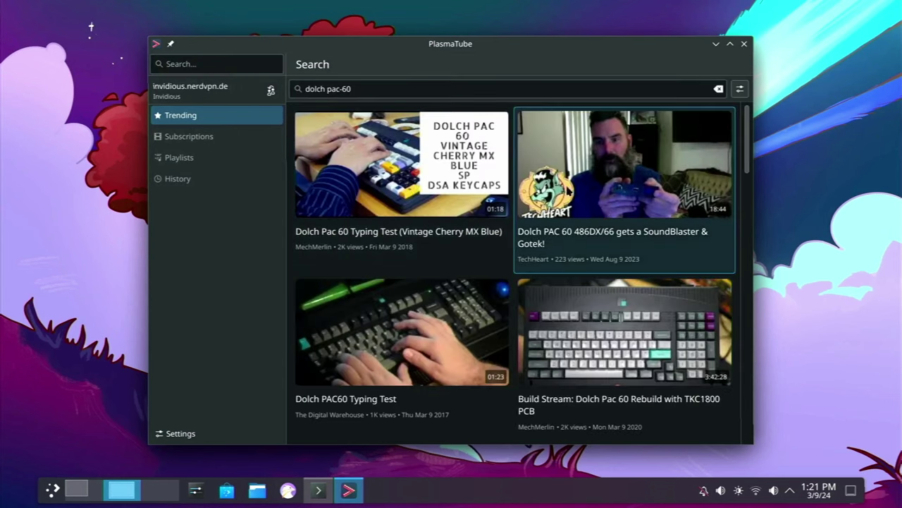
{"action": "left_click", "coordinate": [600, 185]}
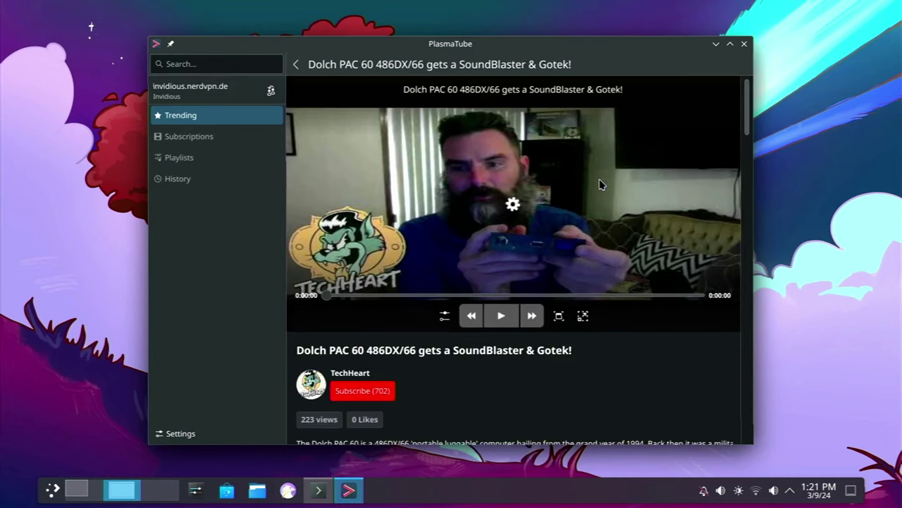
{"action": "mouse_move", "coordinate": [516, 241]}
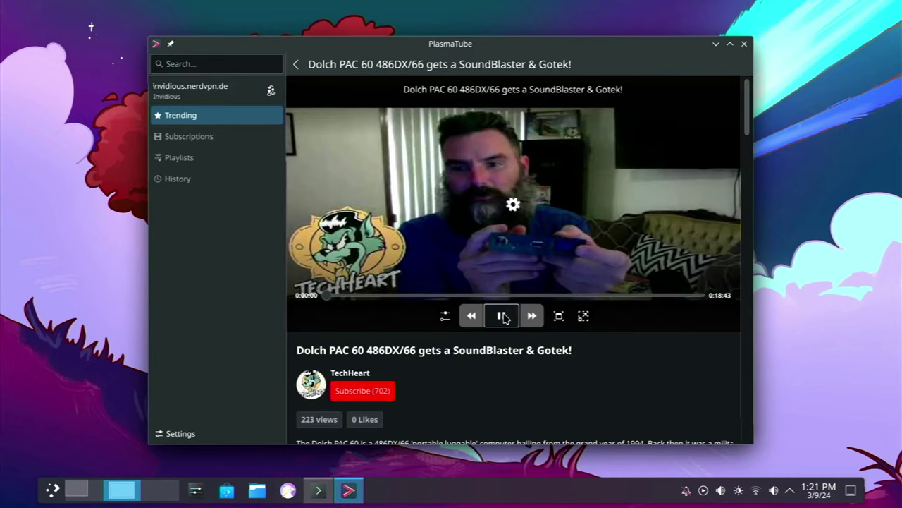
{"action": "left_click", "coordinate": [504, 316]}
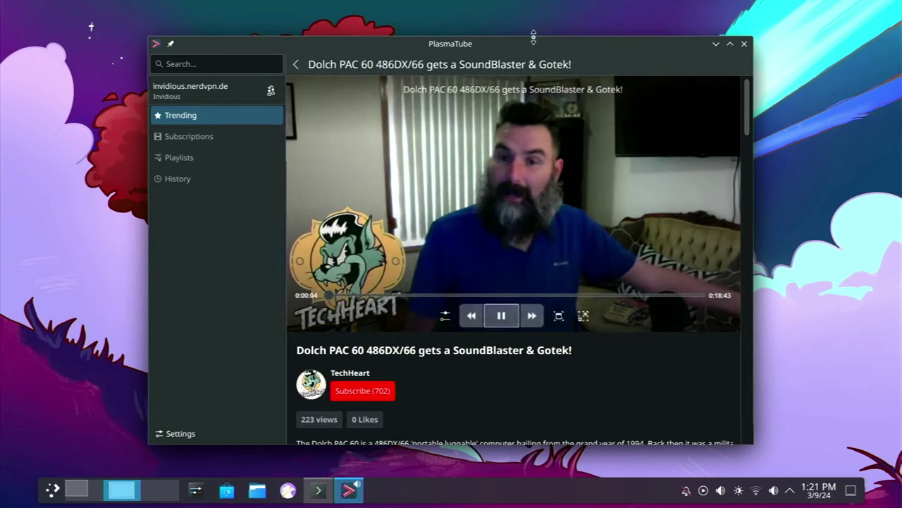
Maximize PlasmaTube, check the video quality settings, and mute the system audio
{"action": "double_click", "coordinate": [534, 46]}
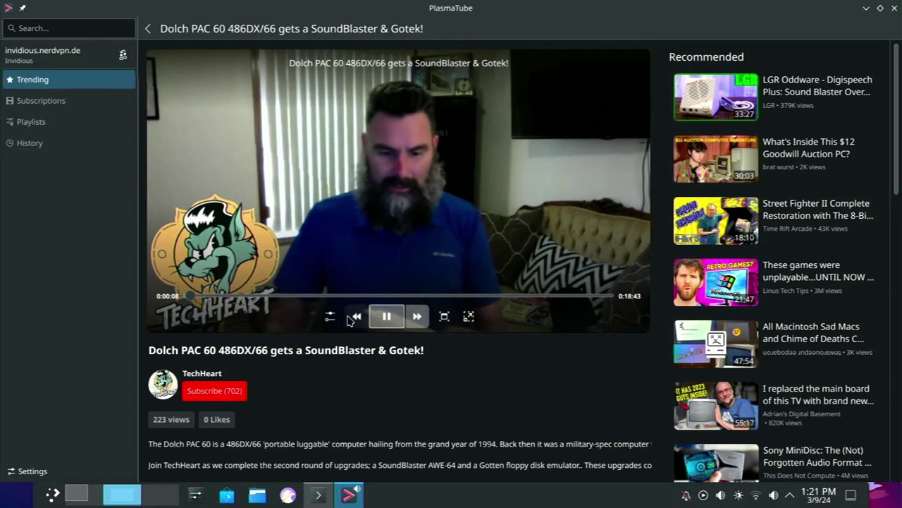
{"action": "left_click", "coordinate": [330, 317]}
{"action": "left_click", "coordinate": [337, 321]}
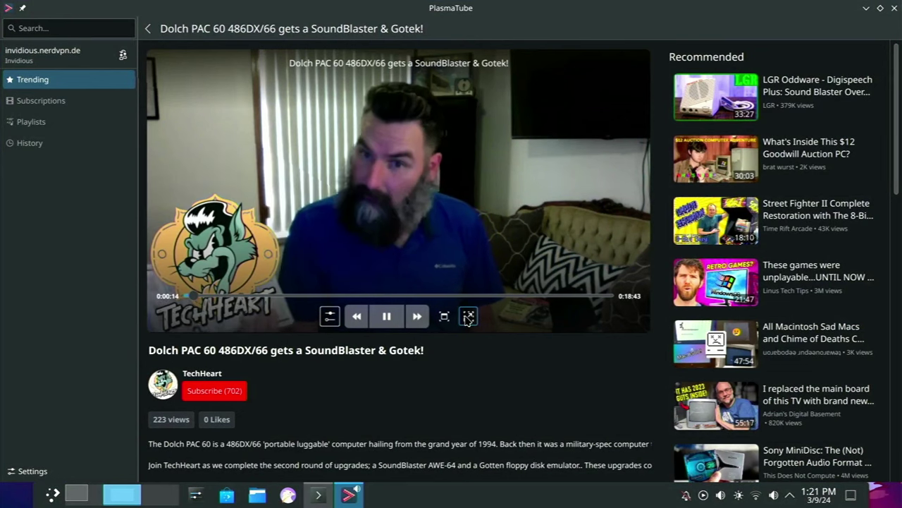
{"action": "key", "text": "XF86AudioMute"}
{"action": "left_click", "coordinate": [330, 316]}
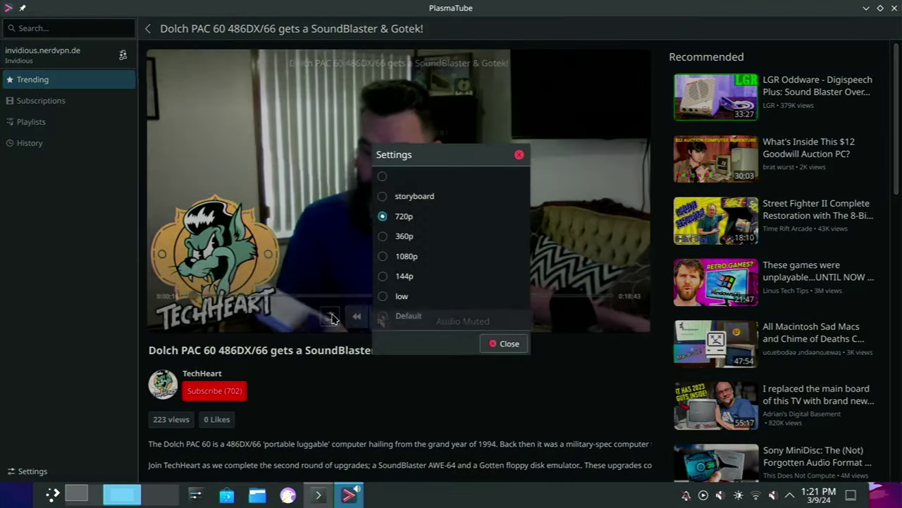
{"action": "left_click", "coordinate": [506, 343]}
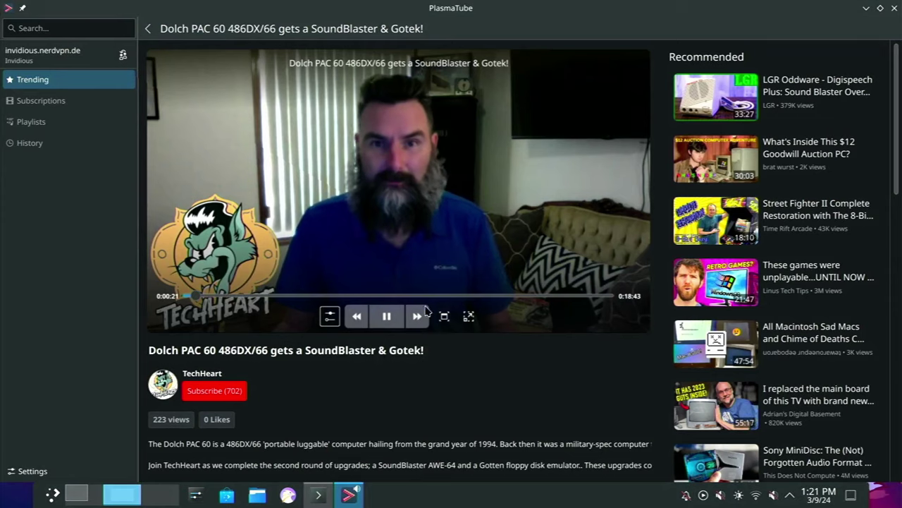
Play the Dolch PAC 60 video in the pop-out player, then close it to return to the video page
{"action": "left_click", "coordinate": [471, 318]}
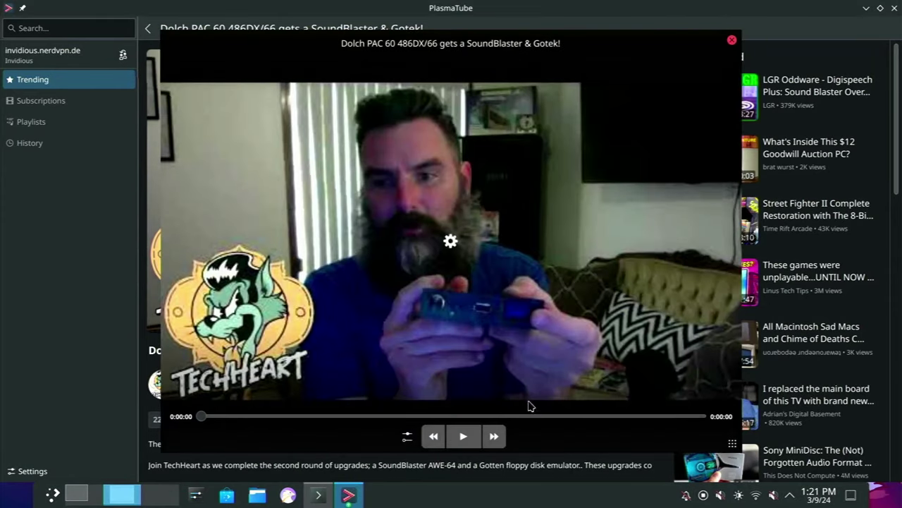
{"action": "left_click", "coordinate": [463, 437]}
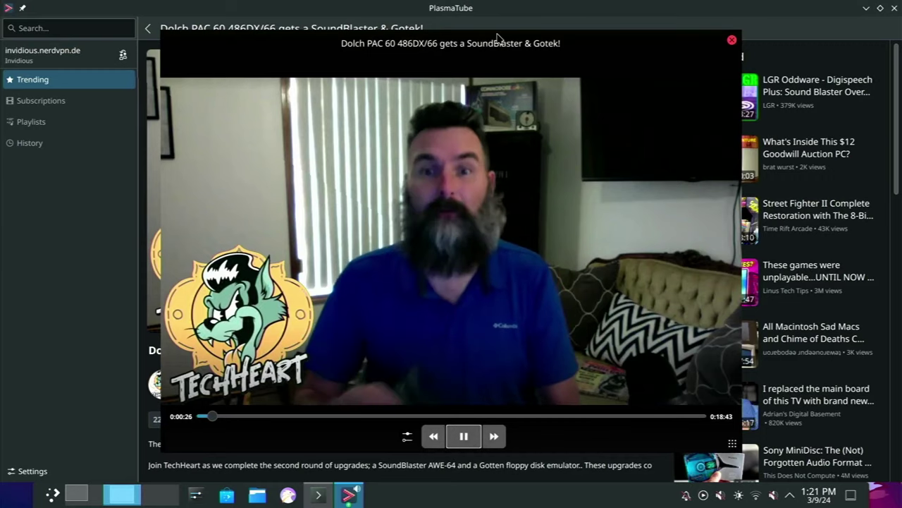
{"action": "left_click_drag", "start_coordinate": [477, 40], "coordinate": [419, 25]}
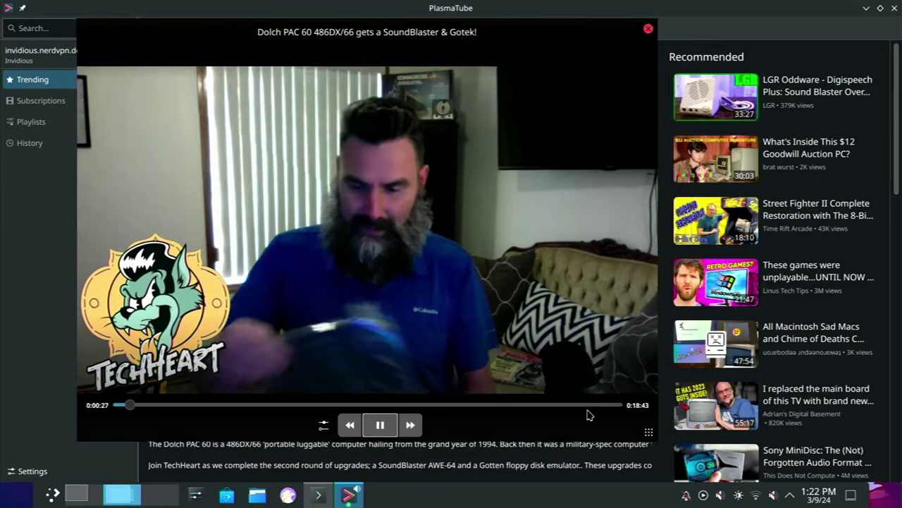
{"action": "mouse_move", "coordinate": [649, 432]}
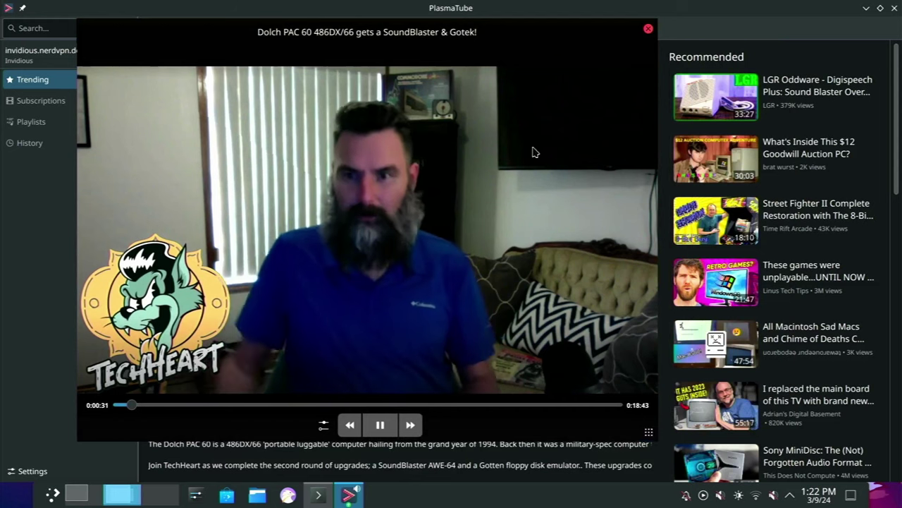
{"action": "left_click", "coordinate": [648, 29]}
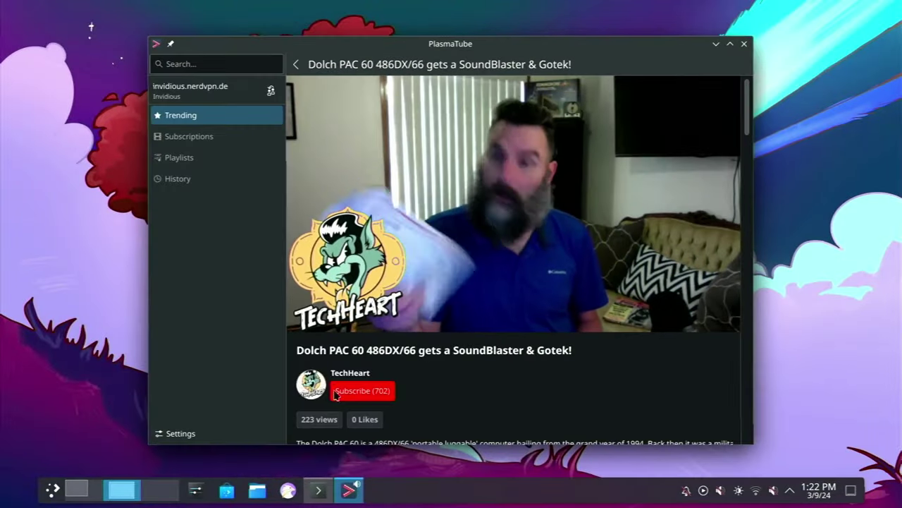
Reposition and maximize the PlasmaTube window beside the Recommended list, then click the Search box
{"action": "left_click_drag", "start_coordinate": [402, 44], "coordinate": [426, 30]}
{"action": "mouse_move", "coordinate": [444, 139]}
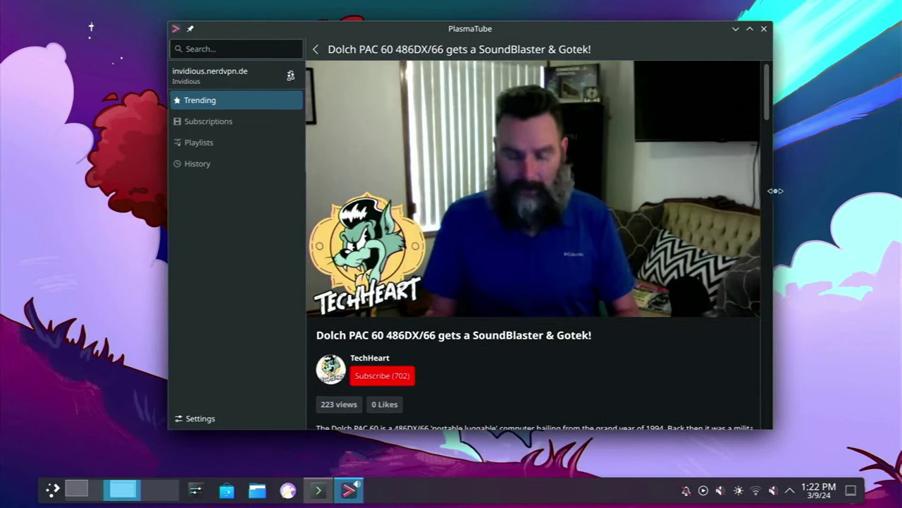
{"action": "left_click", "coordinate": [769, 199]}
{"action": "left_click_drag", "start_coordinate": [772, 201], "coordinate": [758, 42]}
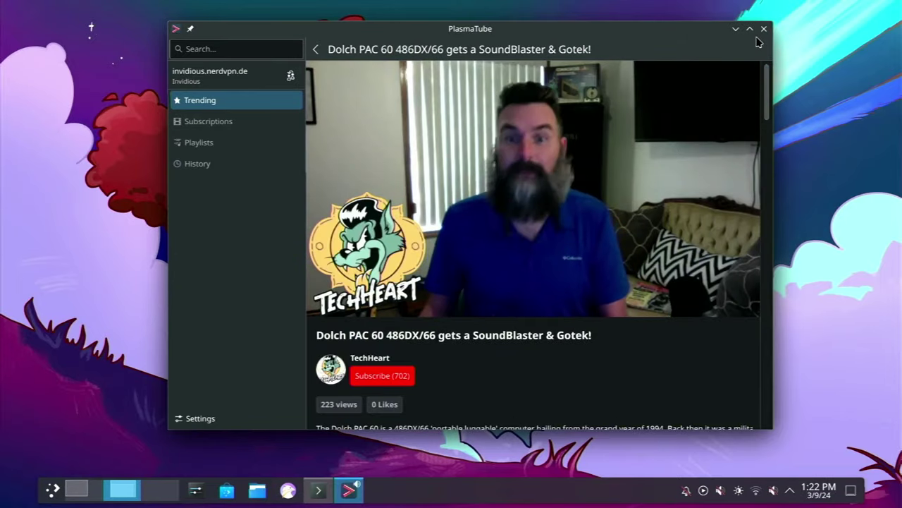
{"action": "mouse_move", "coordinate": [605, 185]}
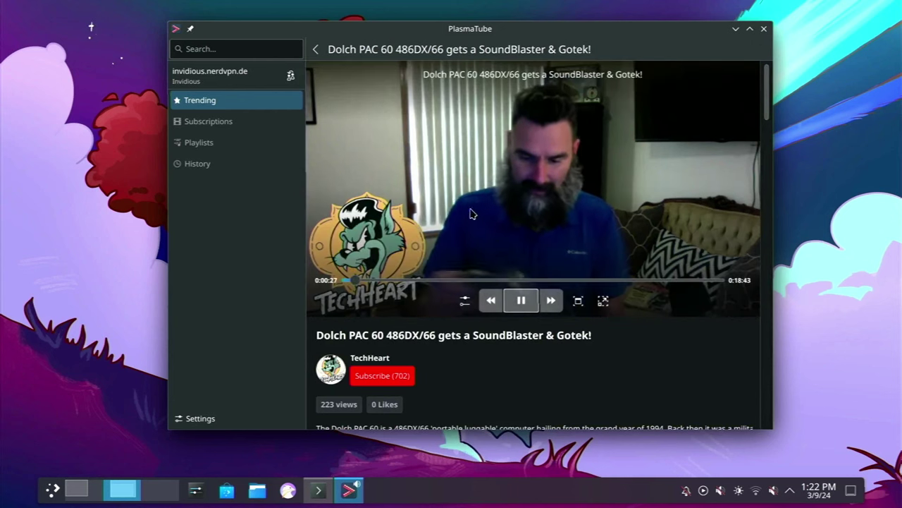
{"action": "double_click", "coordinate": [291, 28]}
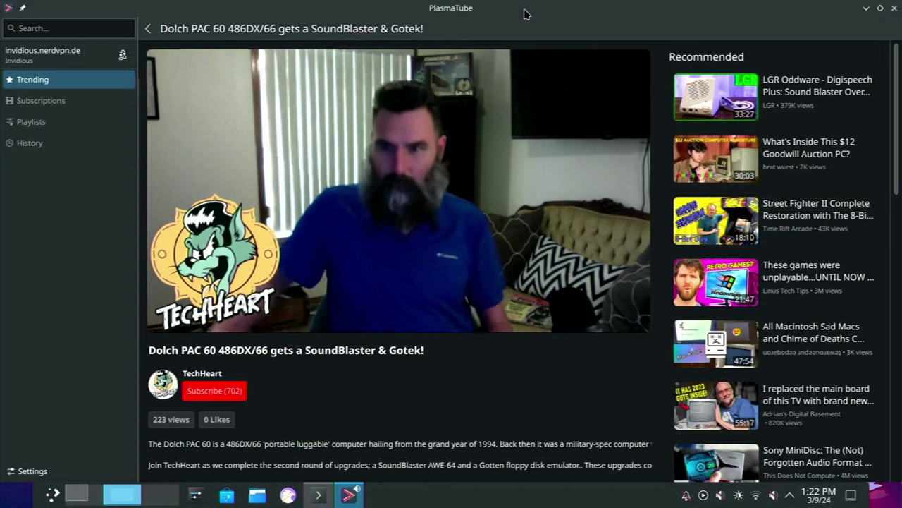
{"action": "mouse_move", "coordinate": [601, 143]}
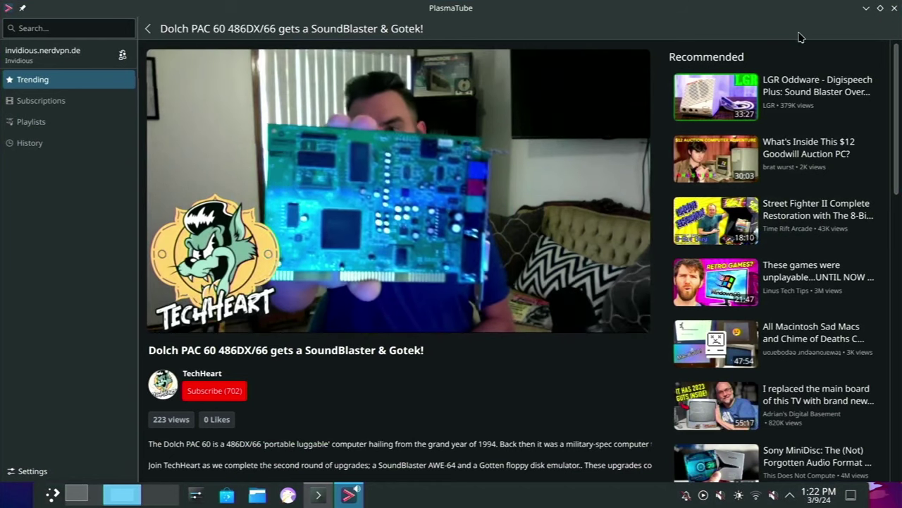
{"action": "mouse_move", "coordinate": [561, 78]}
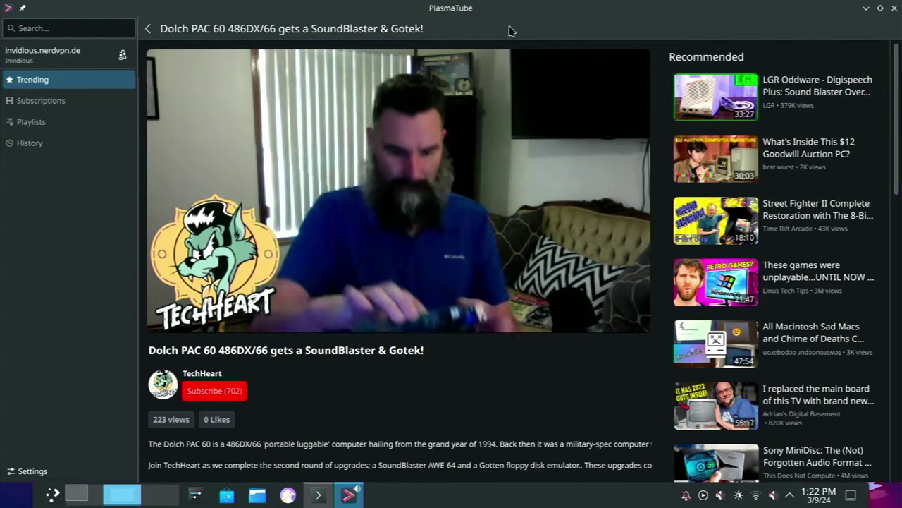
{"action": "left_click", "coordinate": [91, 27]}
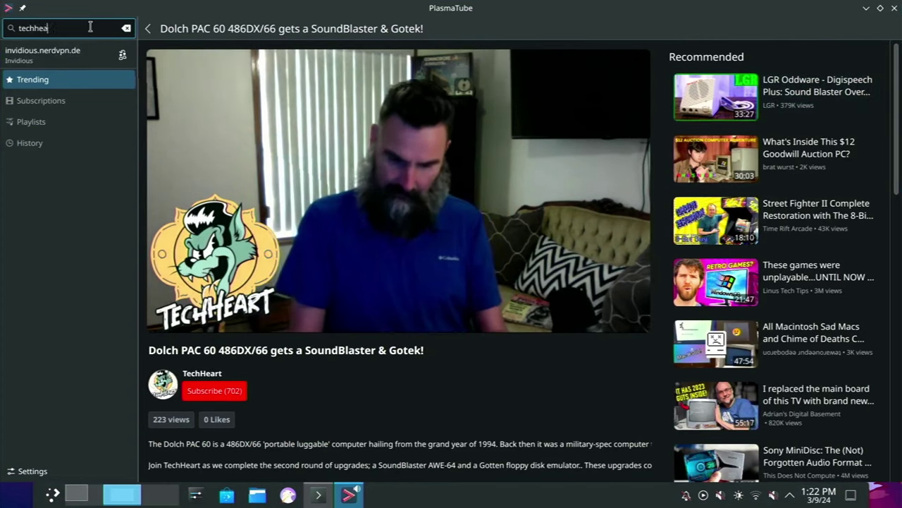
Search 'techheart6090', open the TechHeart channel, and play its RE-PC Computer Museum video
{"action": "type", "text": "techheart6090"}
{"action": "key", "text": "Return"}
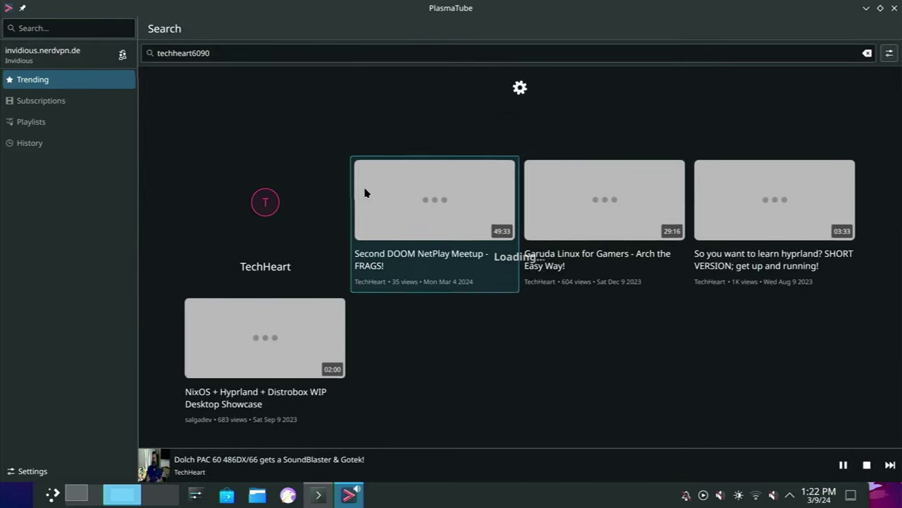
{"action": "left_click", "coordinate": [266, 132]}
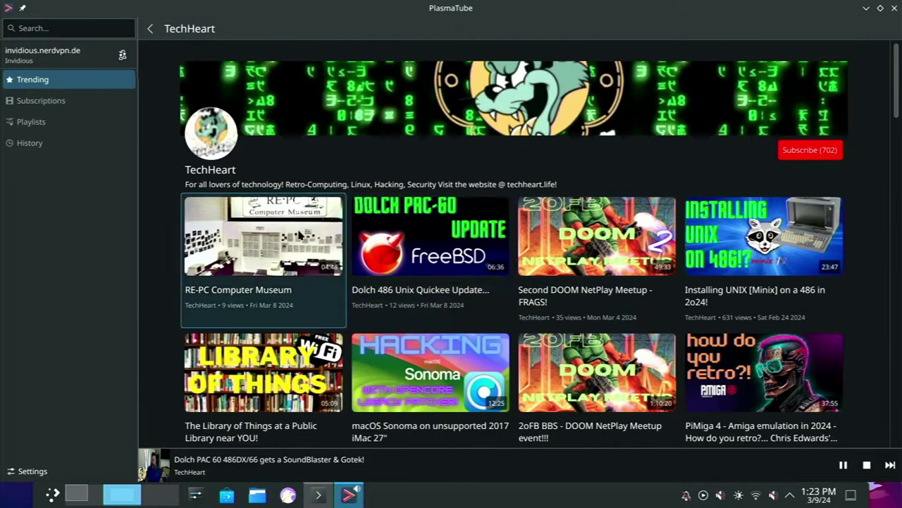
{"action": "left_click", "coordinate": [399, 237]}
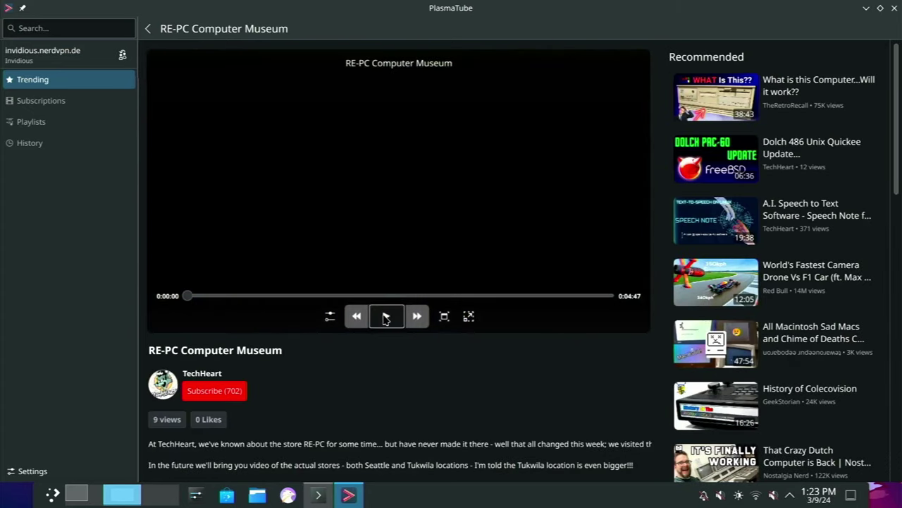
{"action": "left_click", "coordinate": [386, 318]}
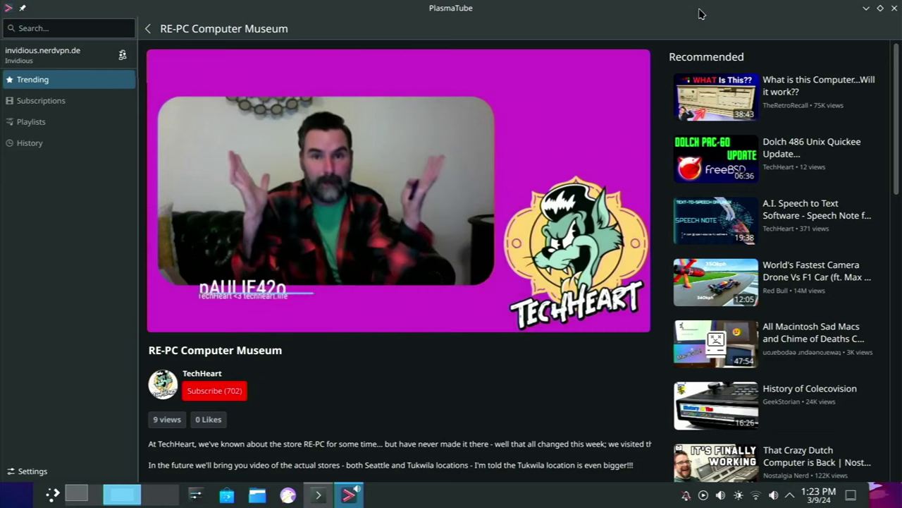
Restore PlasmaTube to a floating window and mute the system audio
{"action": "left_click_drag", "start_coordinate": [700, 13], "coordinate": [579, 38]}
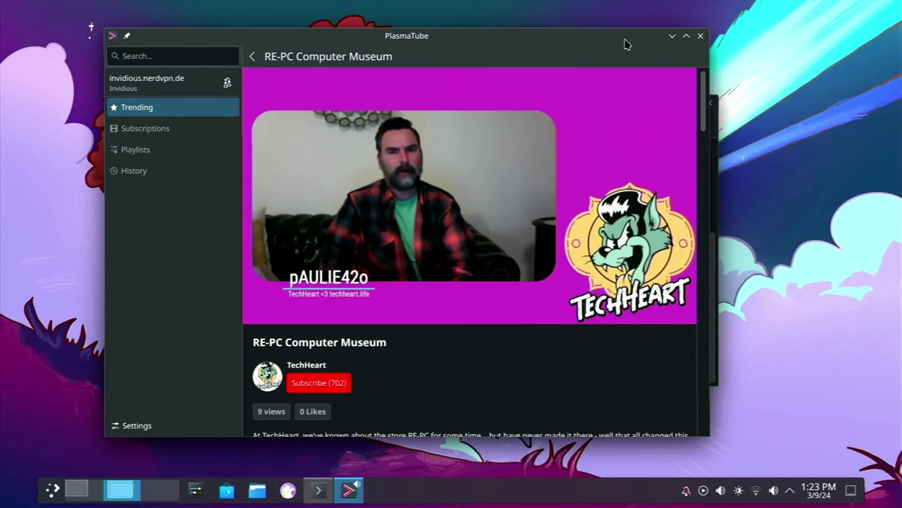
{"action": "mouse_move", "coordinate": [464, 179]}
{"action": "key", "text": "XF86AudioMute"}
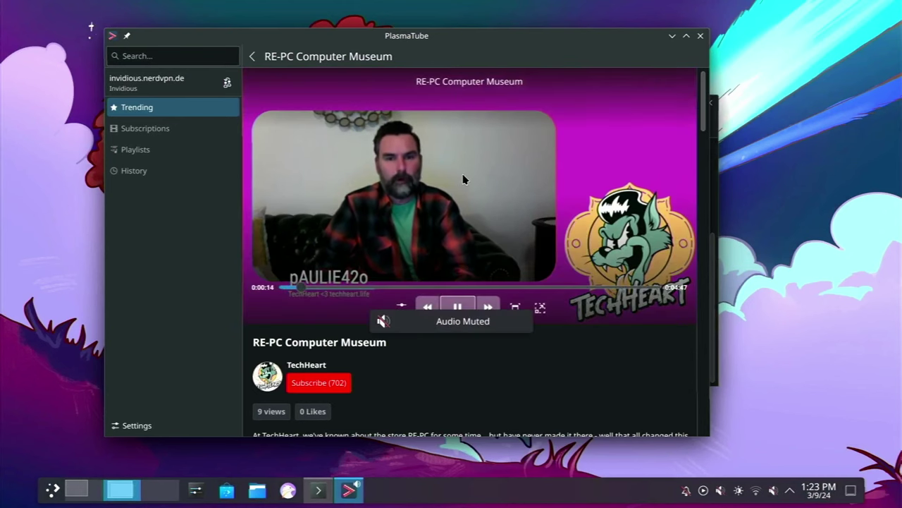
Close PlasmaTube and launch Kate from the application launcher
{"action": "left_click", "coordinate": [700, 35]}
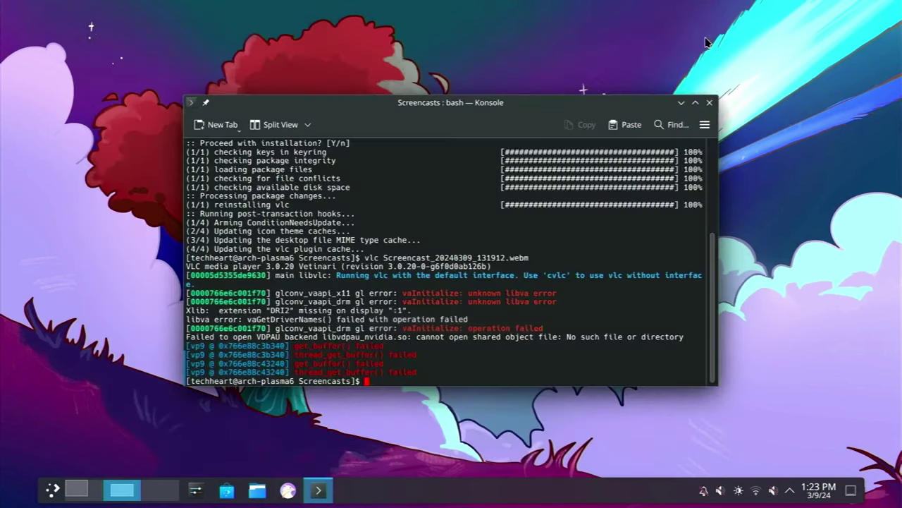
{"action": "key", "text": "super"}
{"action": "type", "text": "kate"}
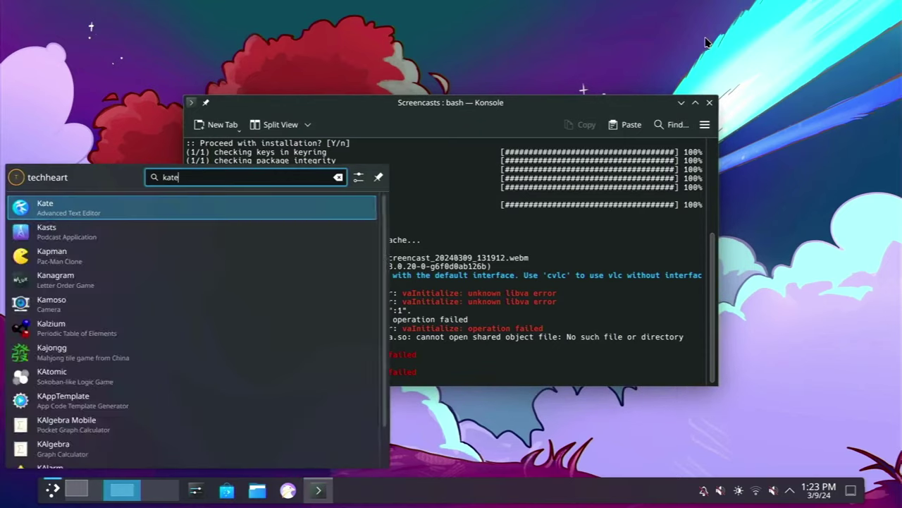
{"action": "key", "text": "Return"}
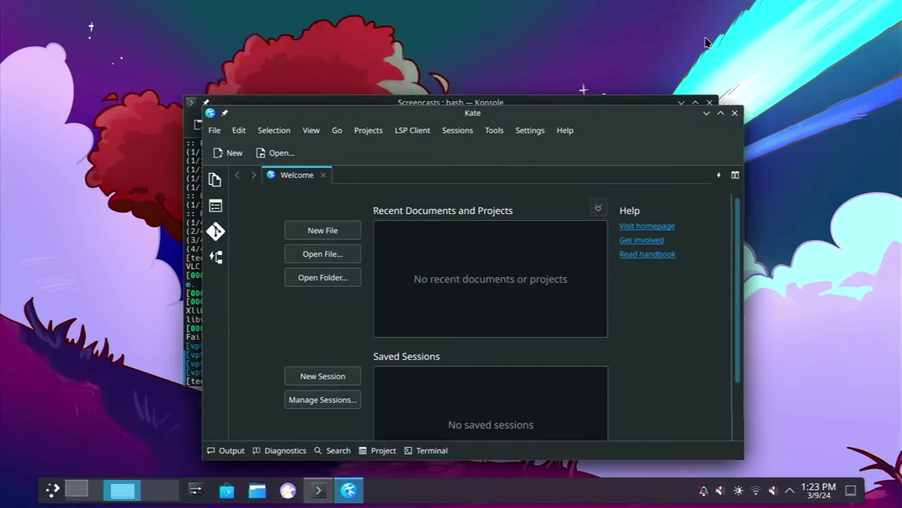
Write 'Testing in Arch Linux - PLASMA 6 baby!!!!' in a new document and save it as test
{"action": "left_click", "coordinate": [342, 235]}
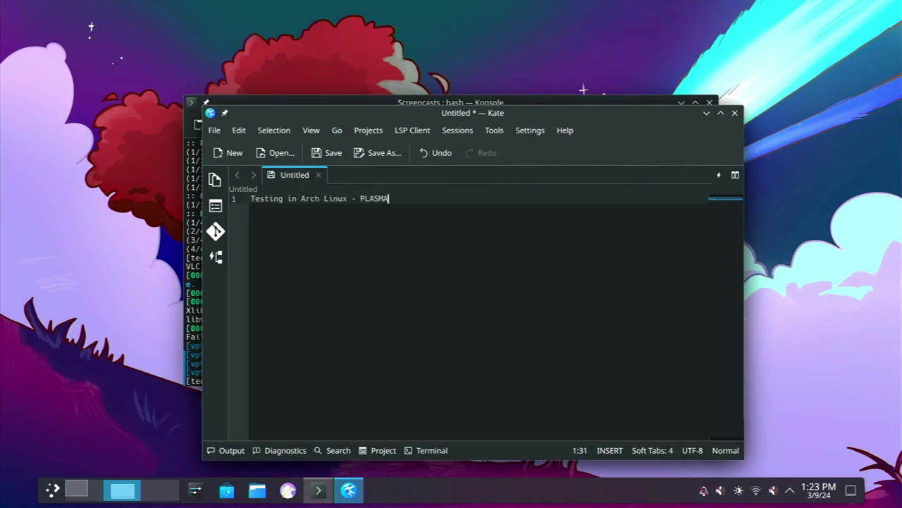
{"action": "type", "text": "!!!"}
{"action": "key", "text": "Return"}
{"action": "left_click", "coordinate": [332, 154]}
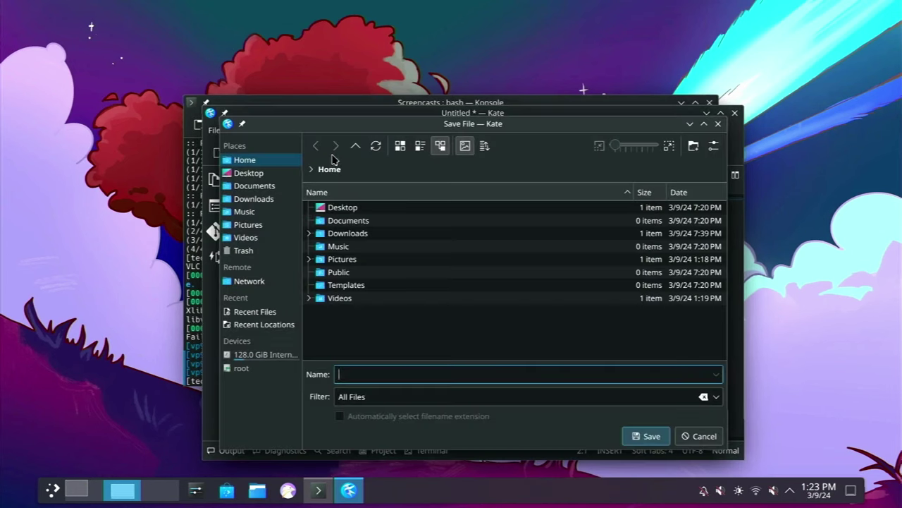
{"action": "type", "text": "test"}
{"action": "key", "text": "Return"}
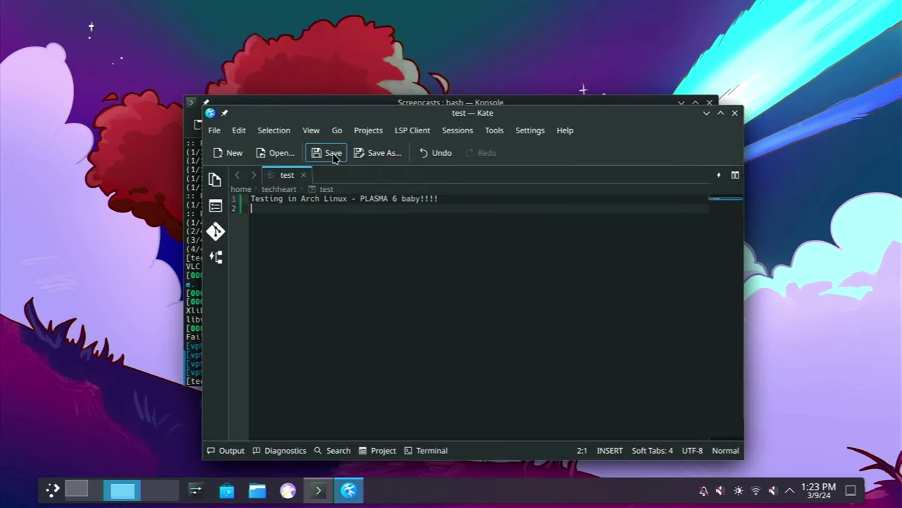
Close Kate, then clear Konsole, list the Screencasts folder and remove the webm recording
{"action": "left_click", "coordinate": [735, 113]}
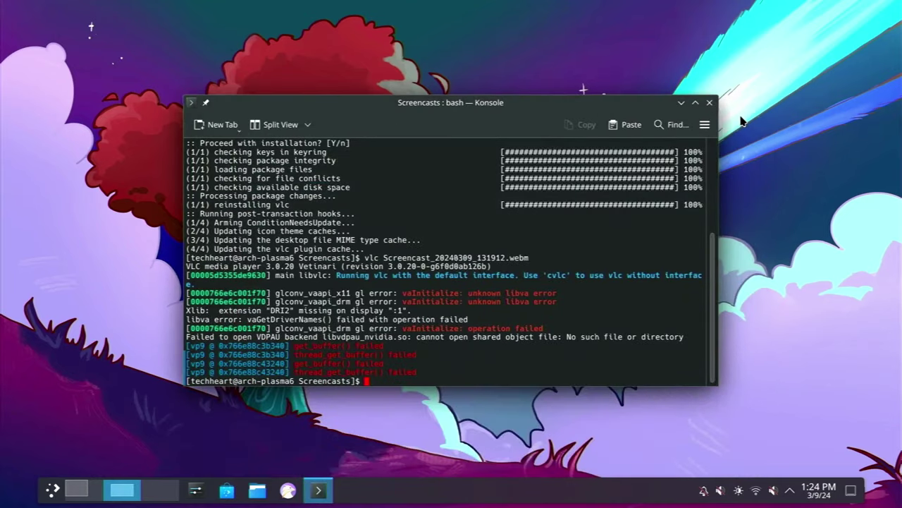
{"action": "type", "text": "lear"}
{"action": "key", "text": "Return"}
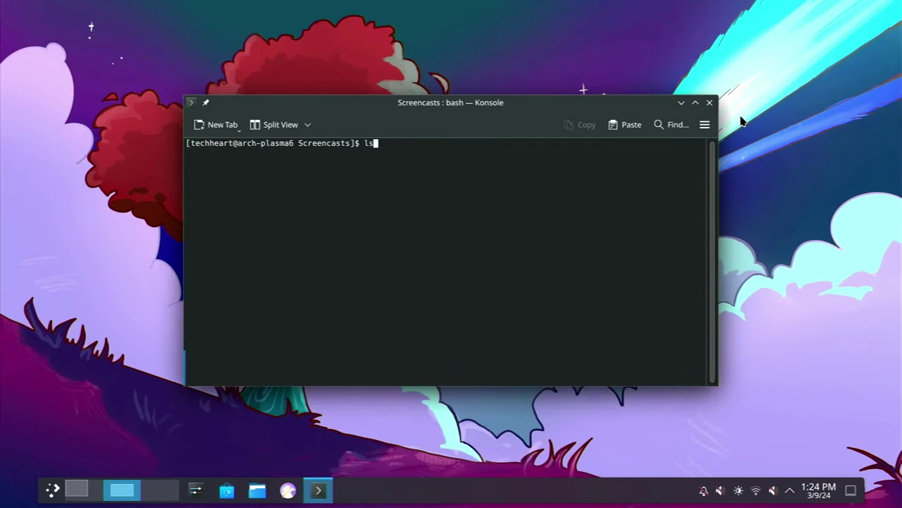
{"action": "key", "text": "Return"}
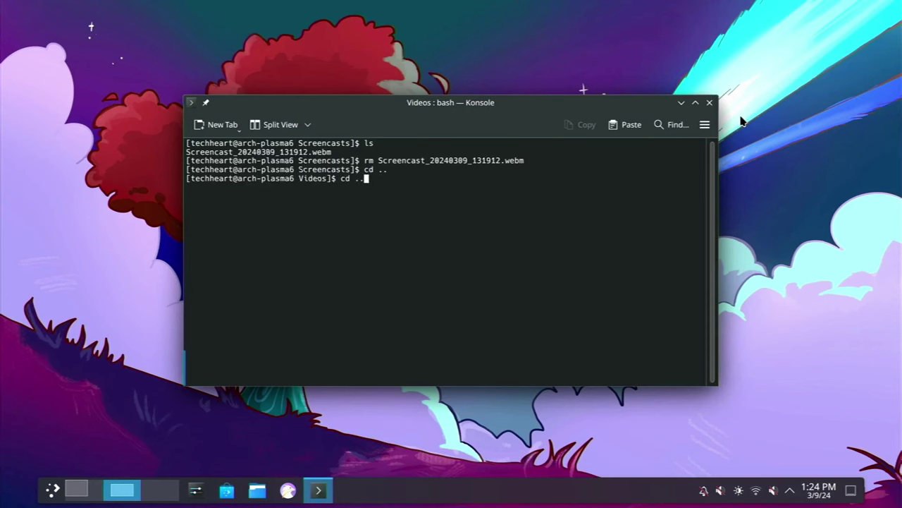
{"action": "type", "text": "r"}
{"action": "key", "text": "Return"}
Launch Yakuake, accept its default F12 toggle shortcut, and drop the terminal down
{"action": "key", "text": "super"}
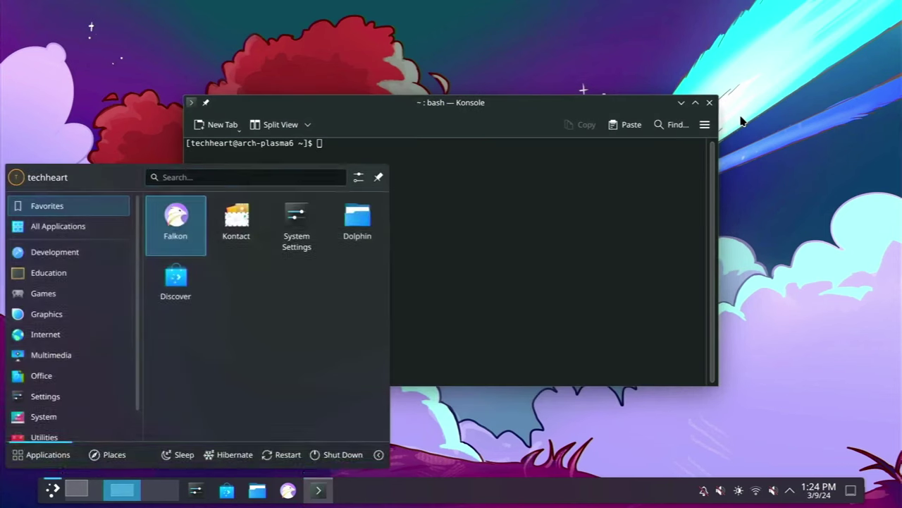
{"action": "type", "text": "yak"}
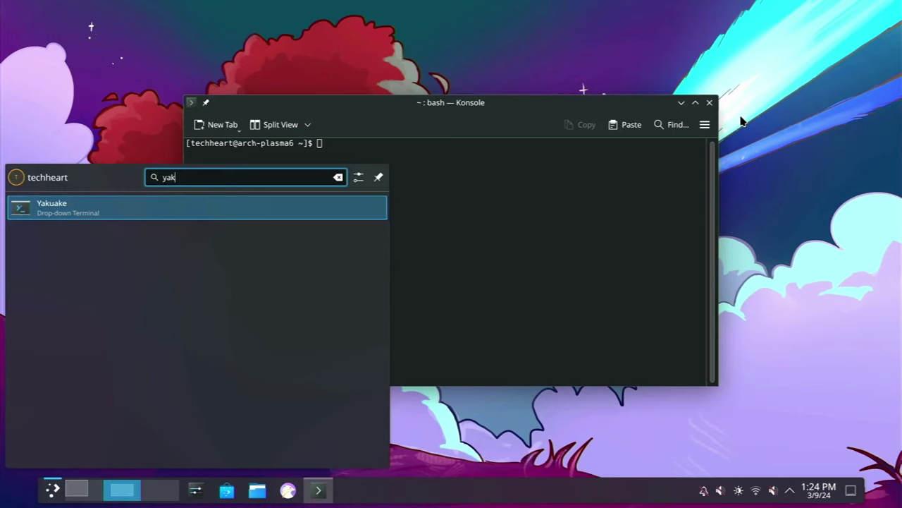
{"action": "key", "text": "Return"}
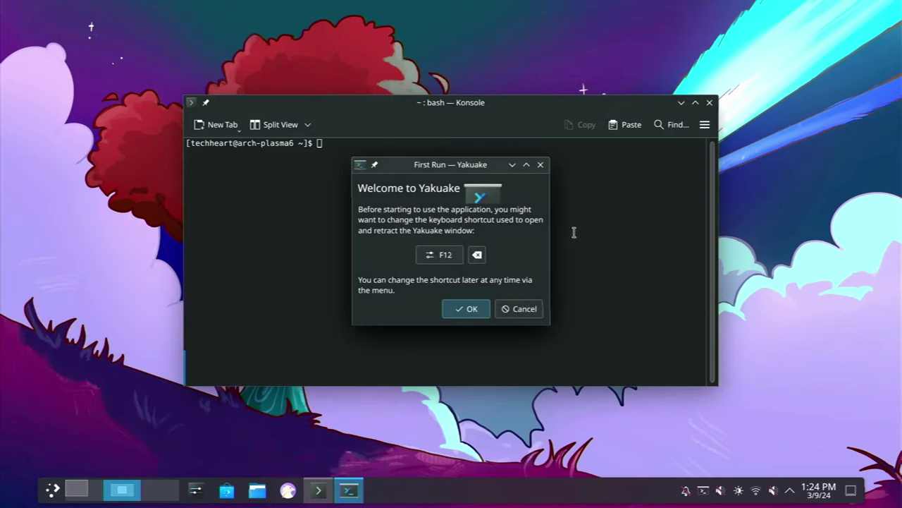
{"action": "left_click", "coordinate": [471, 310]}
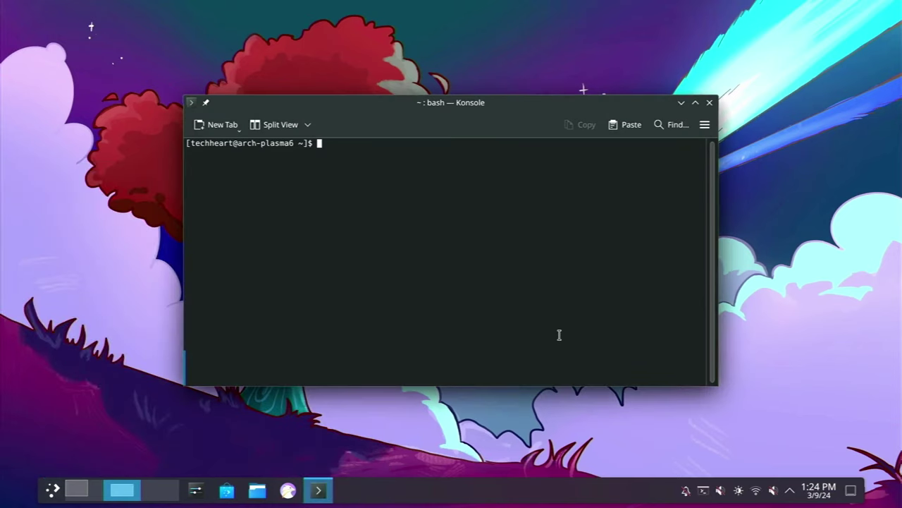
{"action": "key", "text": "F12"}
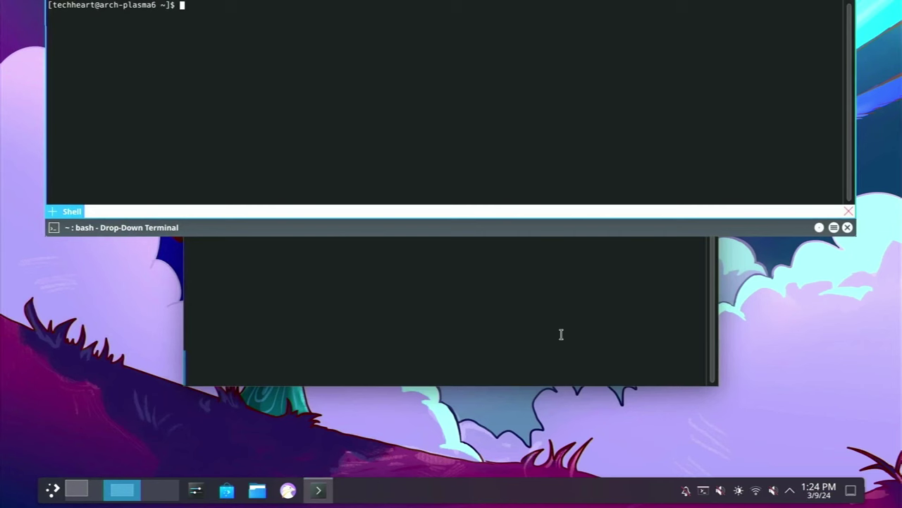
In Yakuake, list the home folder, run and quit htop, then toggle it with F12
{"action": "type", "text": "ls"}
{"action": "key", "text": "Return"}
{"action": "type", "text": "htop"}
{"action": "key", "text": "Return"}
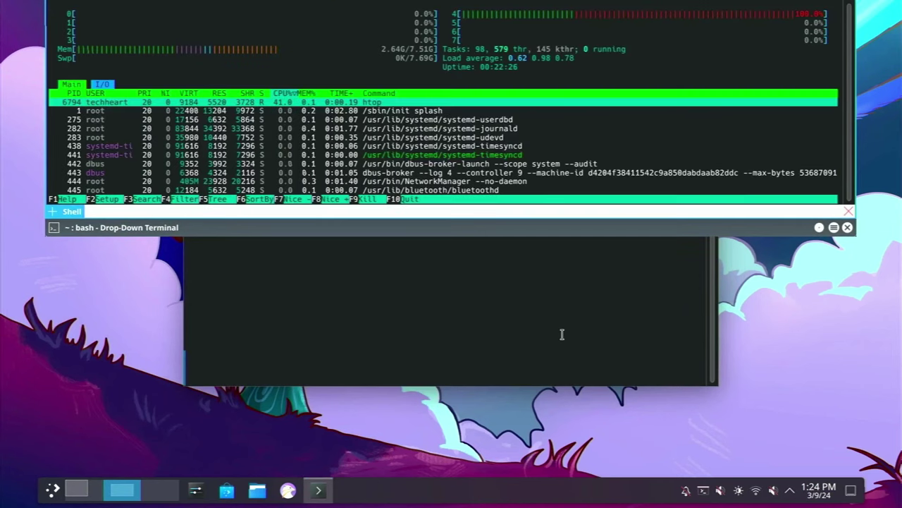
{"action": "key", "text": "q"}
{"action": "key", "text": "F12"}
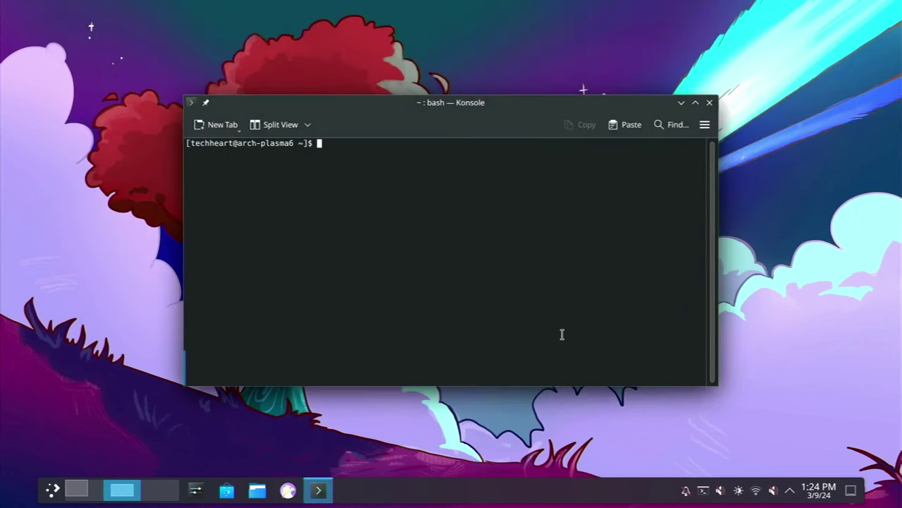
{"action": "key", "text": "F12"}
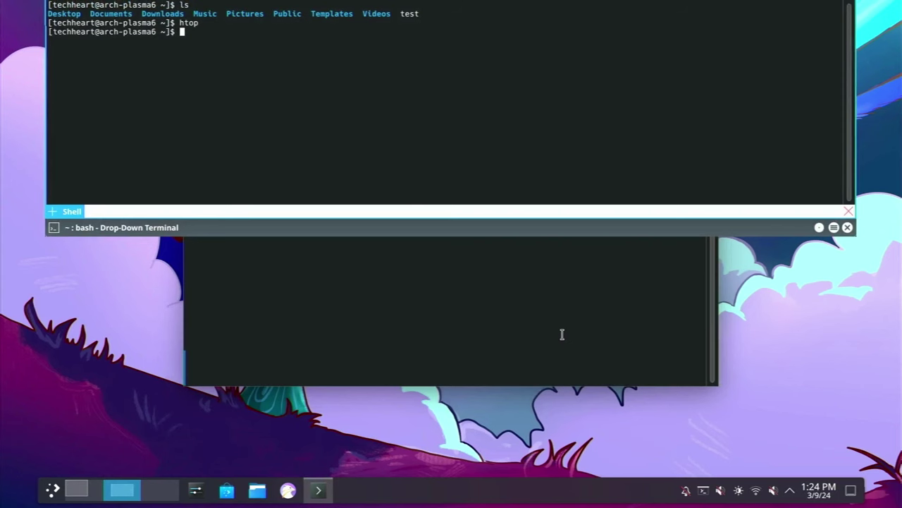
{"action": "key", "text": "F12"}
{"action": "key", "text": "F12"}
Hide Yakuake, glance at the system tray, and launch Discover from the launcher
{"action": "left_click", "coordinate": [847, 227]}
{"action": "left_click", "coordinate": [789, 491]}
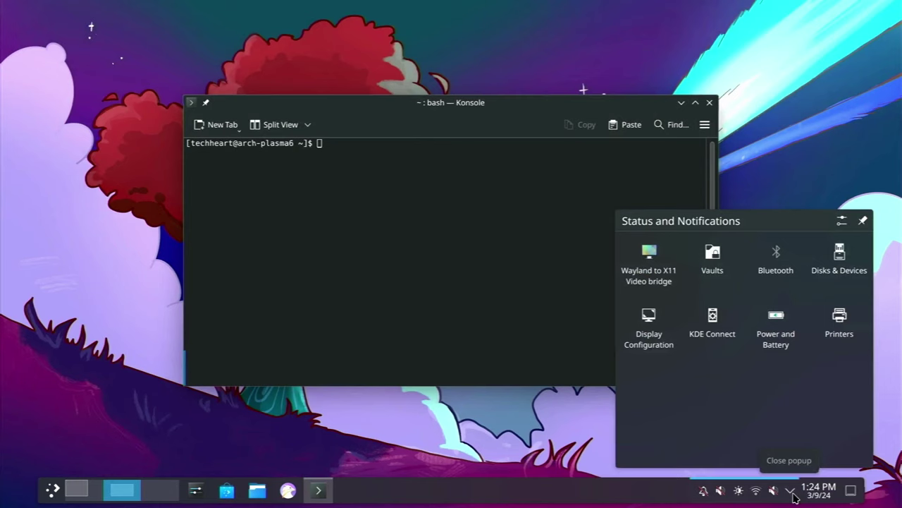
{"action": "left_click", "coordinate": [497, 104]}
{"action": "key", "text": "super"}
{"action": "type", "text": "disco"}
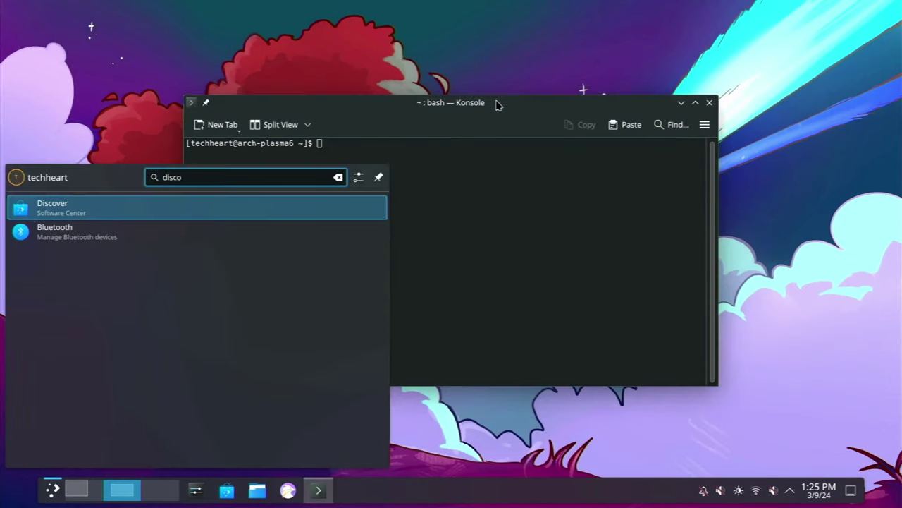
{"action": "key", "text": "Return"}
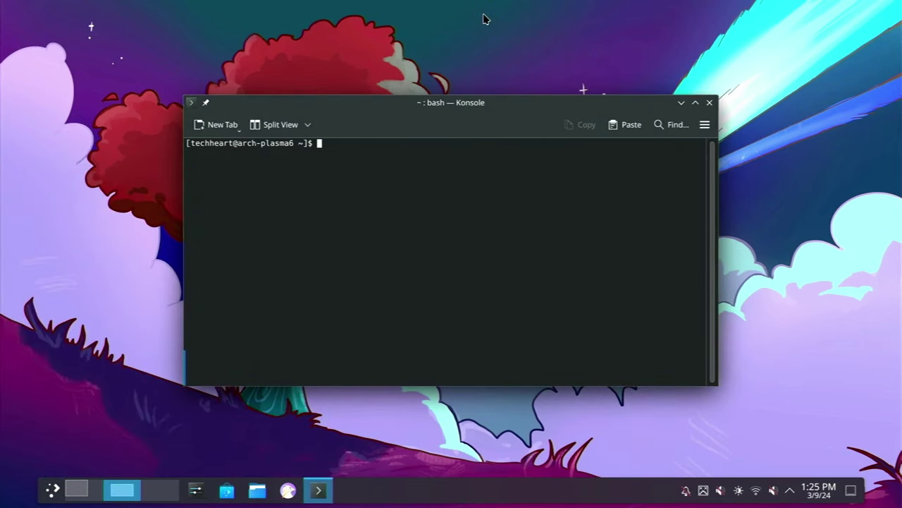
Quit Discover, relaunch it with plasma-discover from Konsole, and move its window up-left
{"action": "key", "text": "super"}
{"action": "type", "text": "disco"}
{"action": "key", "text": "Return"}
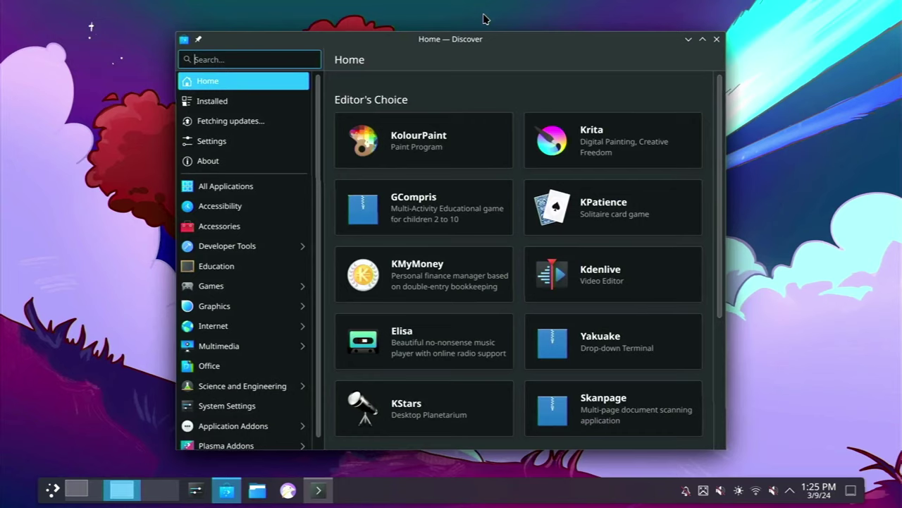
{"action": "key", "text": "ctrl+q"}
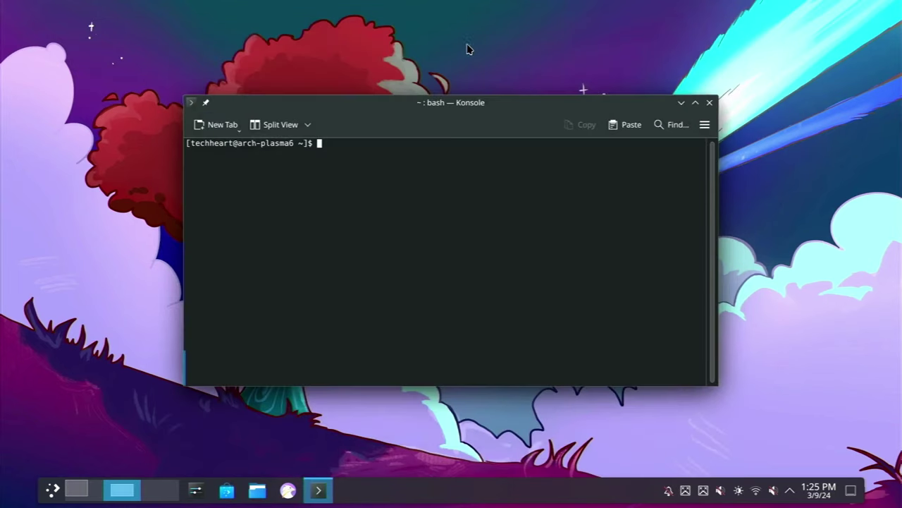
{"action": "type", "text": "plasm"}
{"action": "type", "text": "a-siscover"}
{"action": "key", "text": "Return"}
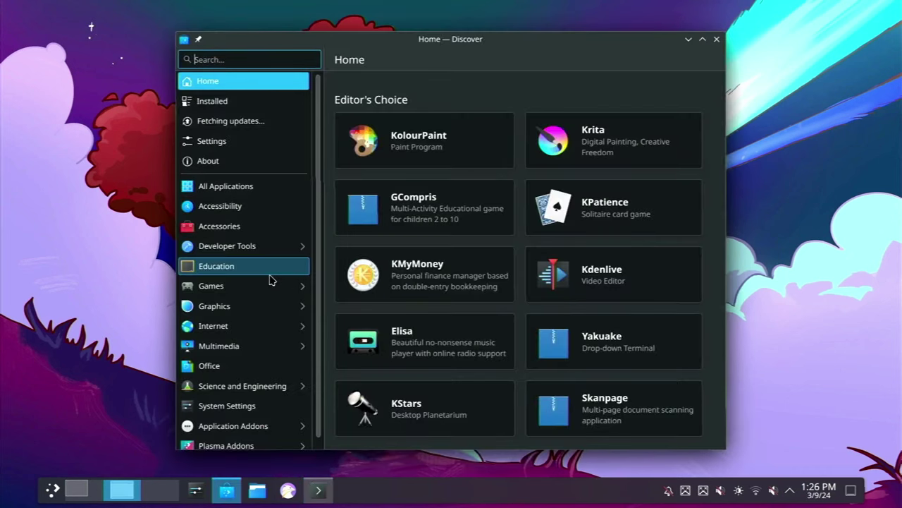
{"action": "left_click_drag", "start_coordinate": [438, 45], "coordinate": [317, 30]}
Search Discover for firefox, move the window top-left, and install Firefox from the results
{"action": "type", "text": "firefox"}
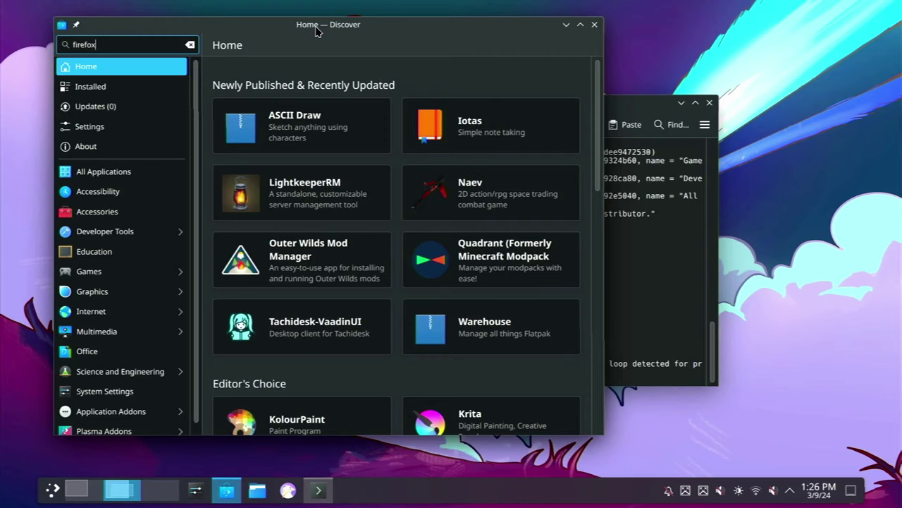
{"action": "key", "text": "Return"}
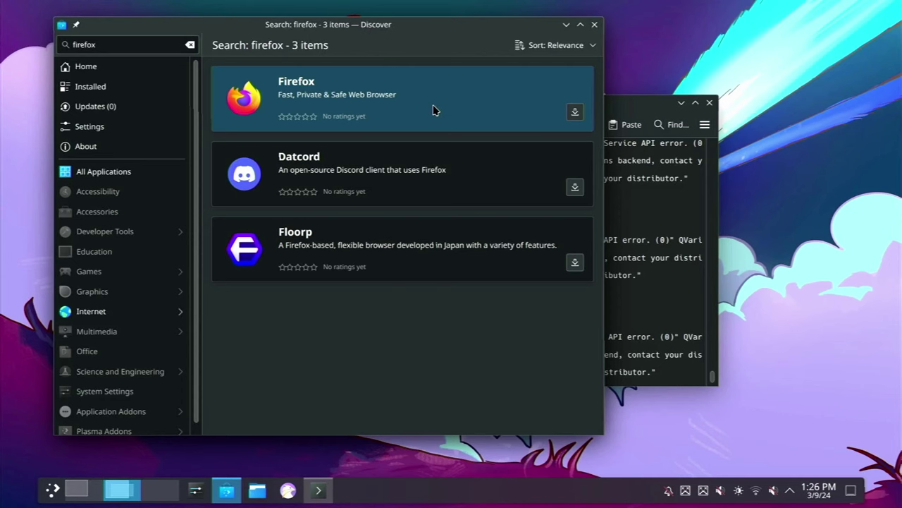
{"action": "left_click_drag", "start_coordinate": [399, 26], "coordinate": [349, 12]}
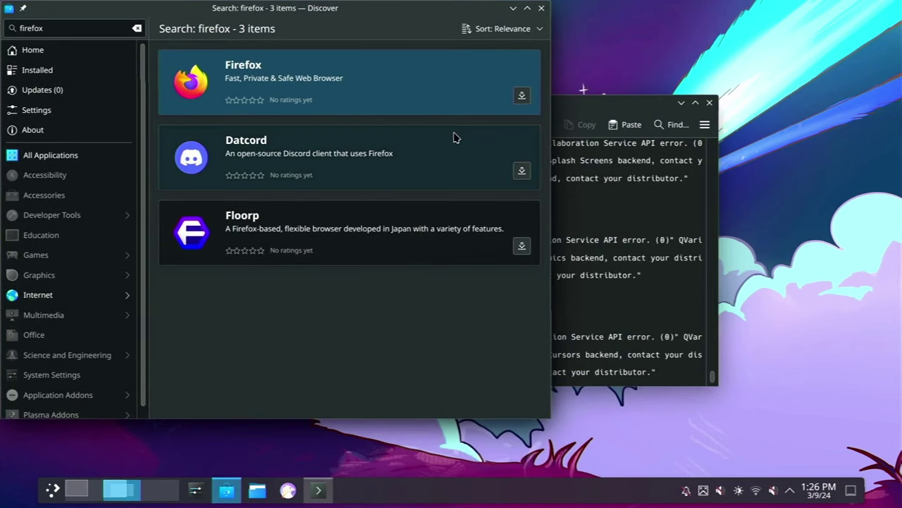
{"action": "left_click", "coordinate": [521, 96]}
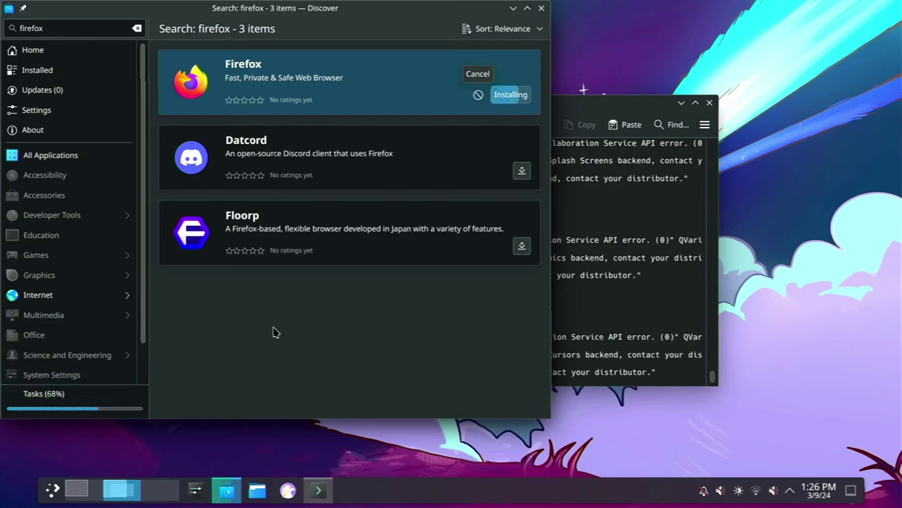
Raise Konsole to scroll through plasma-discover's KNS error log, then bring Discover back
{"action": "left_click", "coordinate": [671, 213]}
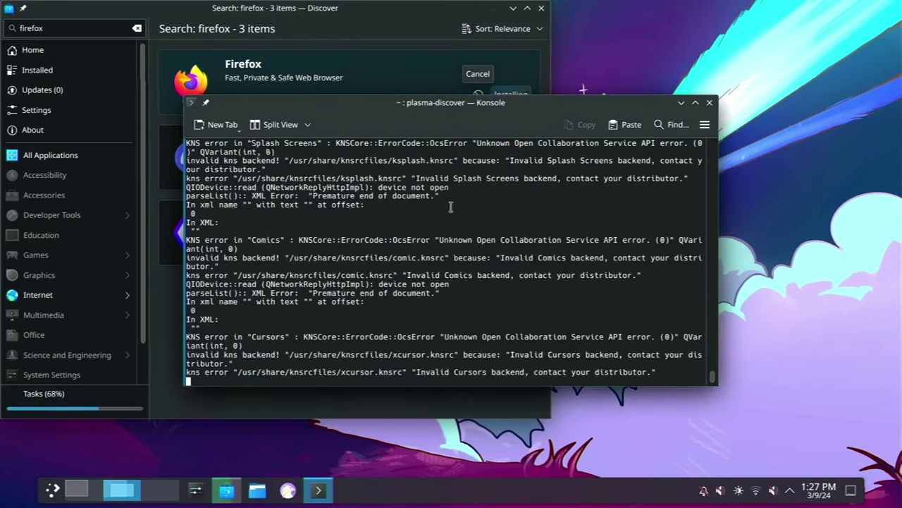
{"action": "scroll", "coordinate": [428, 275], "scroll_direction": "up", "scroll_amount": 4}
{"action": "scroll", "coordinate": [427, 275], "scroll_direction": "up", "scroll_amount": 5}
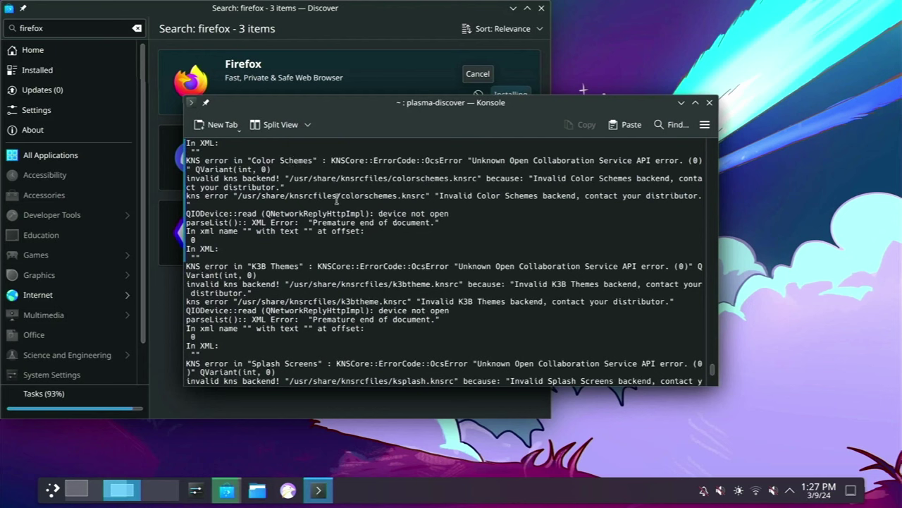
{"action": "scroll", "coordinate": [327, 276], "scroll_direction": "down", "scroll_amount": 9}
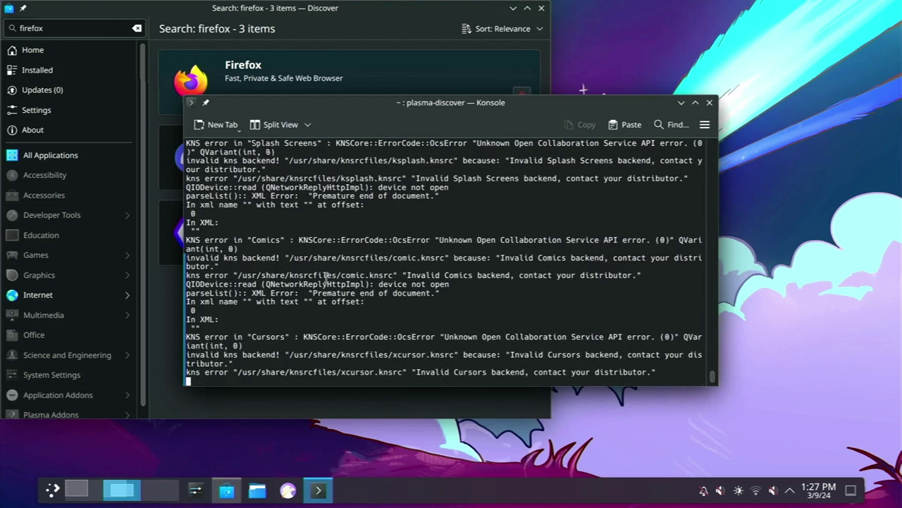
{"action": "scroll", "coordinate": [326, 277], "scroll_direction": "up", "scroll_amount": 8}
{"action": "scroll", "coordinate": [326, 276], "scroll_direction": "up", "scroll_amount": 6}
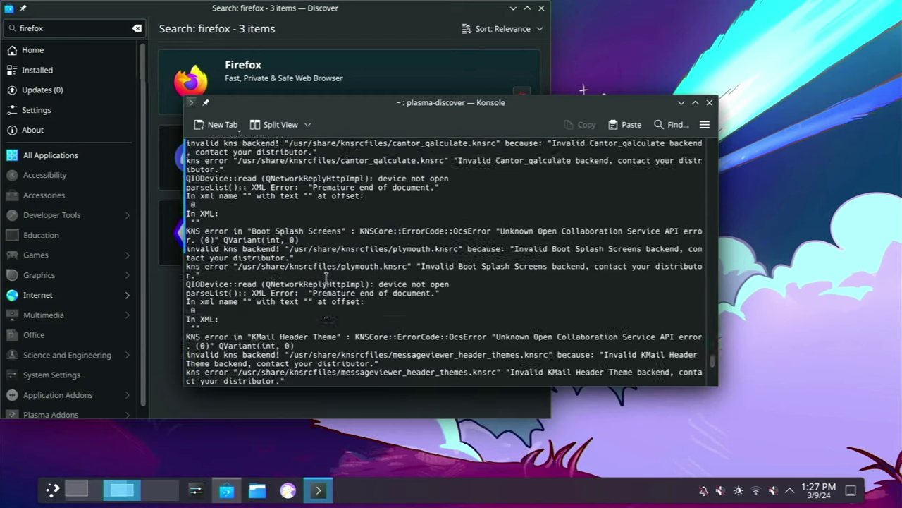
{"action": "scroll", "coordinate": [326, 277], "scroll_direction": "up", "scroll_amount": 8}
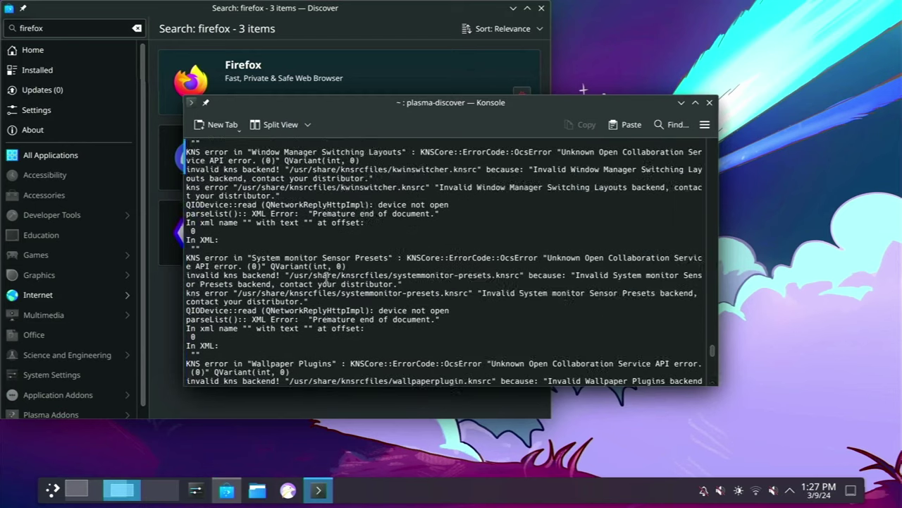
{"action": "scroll", "coordinate": [326, 277], "scroll_direction": "up", "scroll_amount": 3}
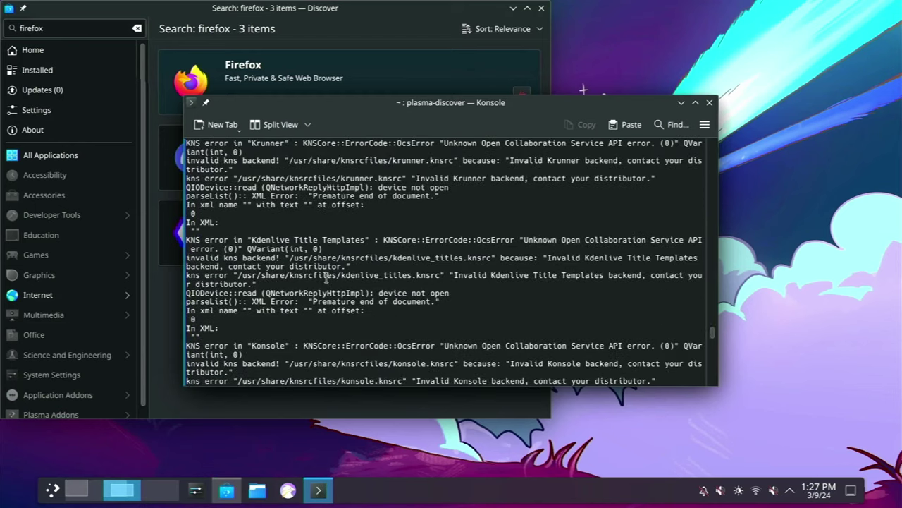
{"action": "scroll", "coordinate": [326, 277], "scroll_direction": "up", "scroll_amount": 8}
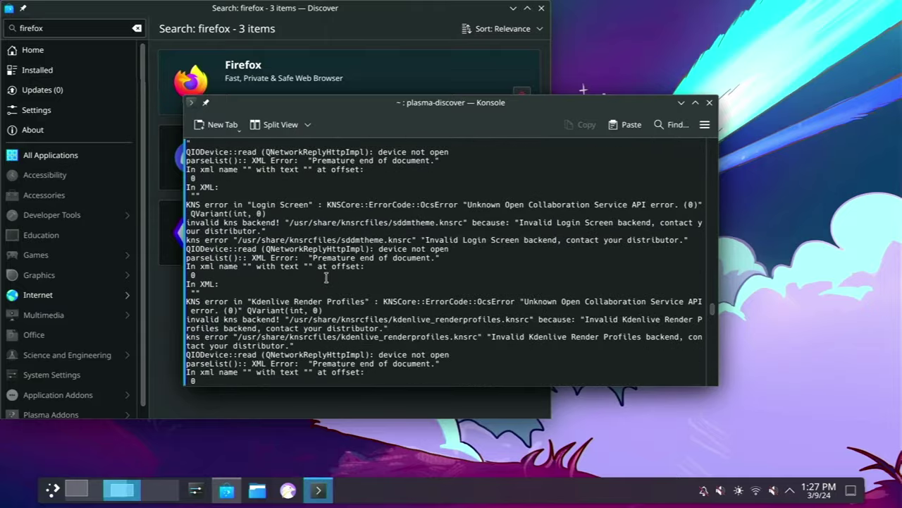
{"action": "scroll", "coordinate": [326, 277], "scroll_direction": "up", "scroll_amount": 8}
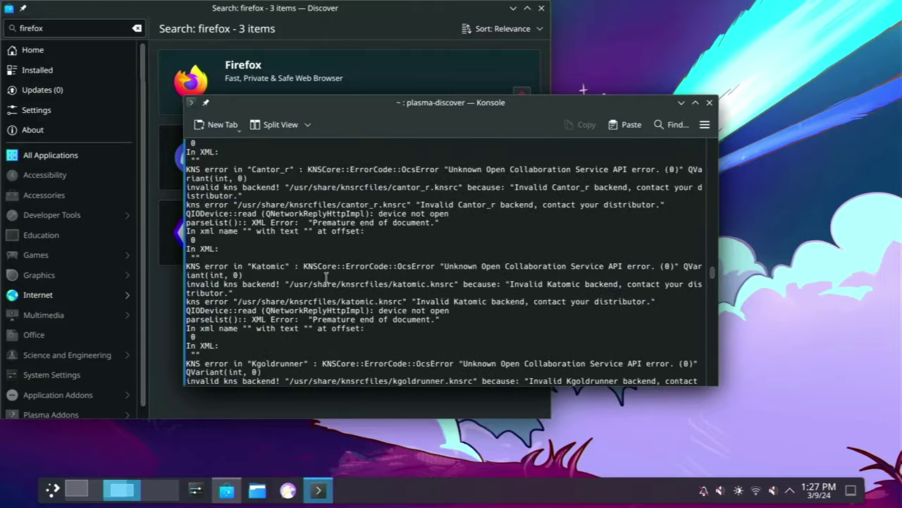
{"action": "scroll", "coordinate": [326, 276], "scroll_direction": "up", "scroll_amount": 4}
{"action": "scroll", "coordinate": [327, 277], "scroll_direction": "down", "scroll_amount": 20}
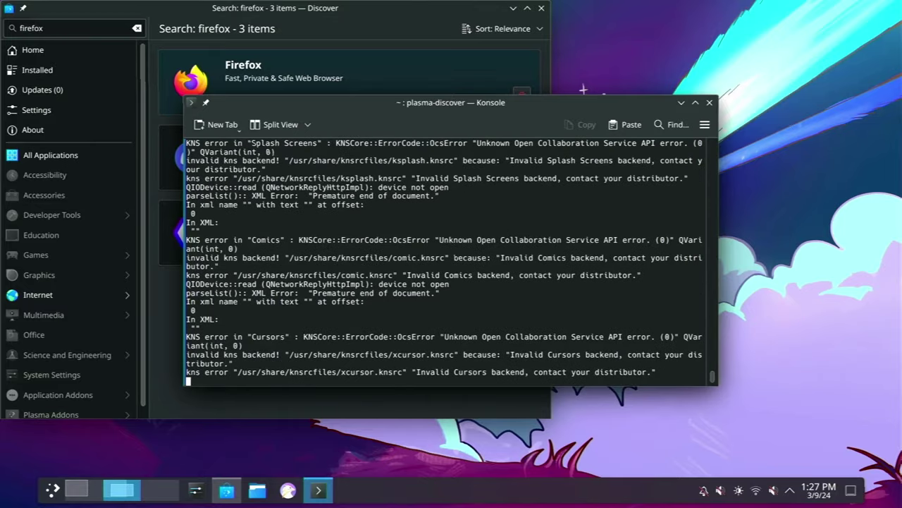
{"action": "left_click", "coordinate": [314, 11]}
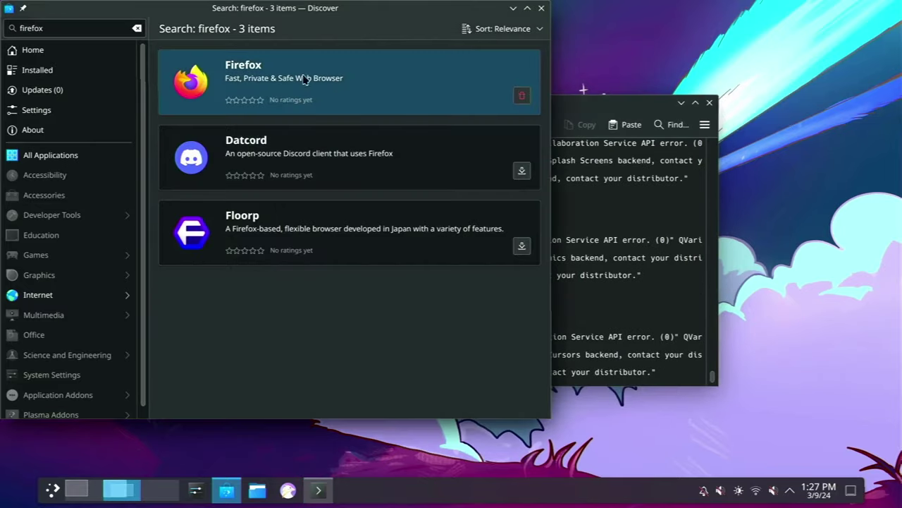
Close Discover, then launch Firefox from the launcher and close it again
{"action": "left_click", "coordinate": [542, 8]}
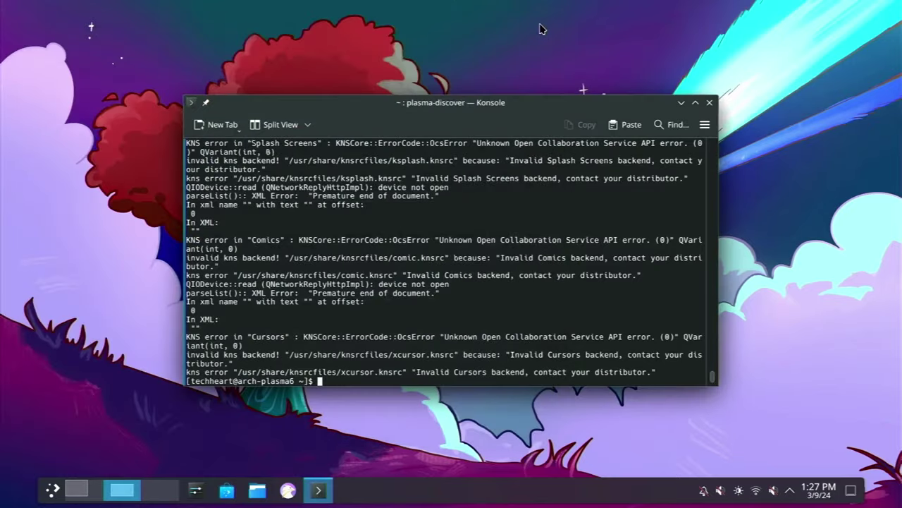
{"action": "key", "text": "super"}
{"action": "type", "text": "firefox"}
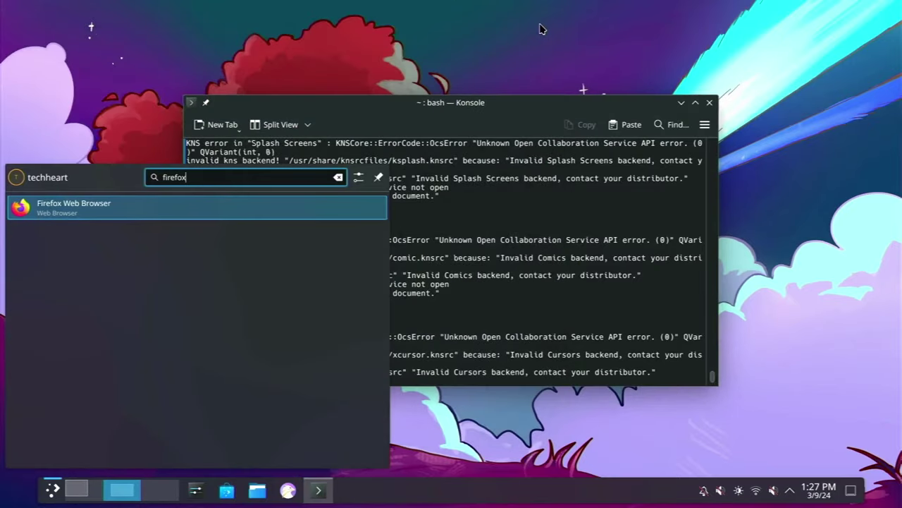
{"action": "key", "text": "Return"}
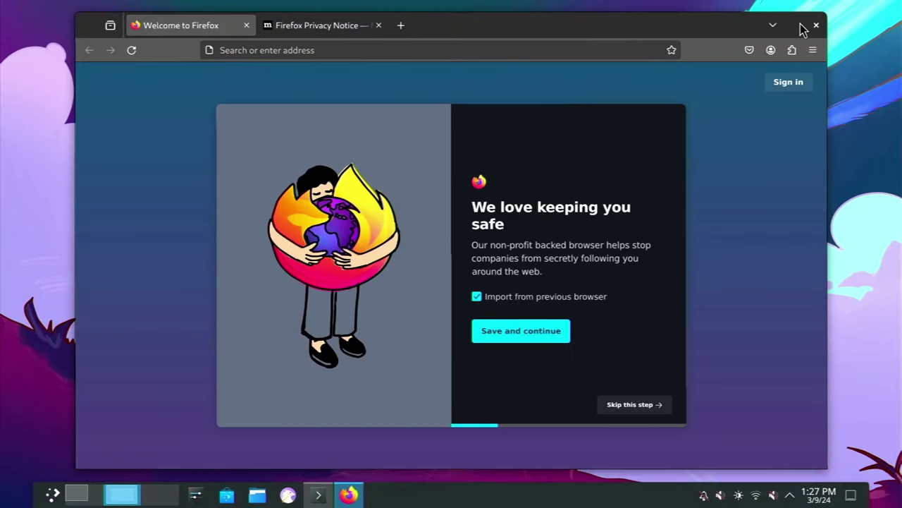
{"action": "left_click", "coordinate": [816, 24]}
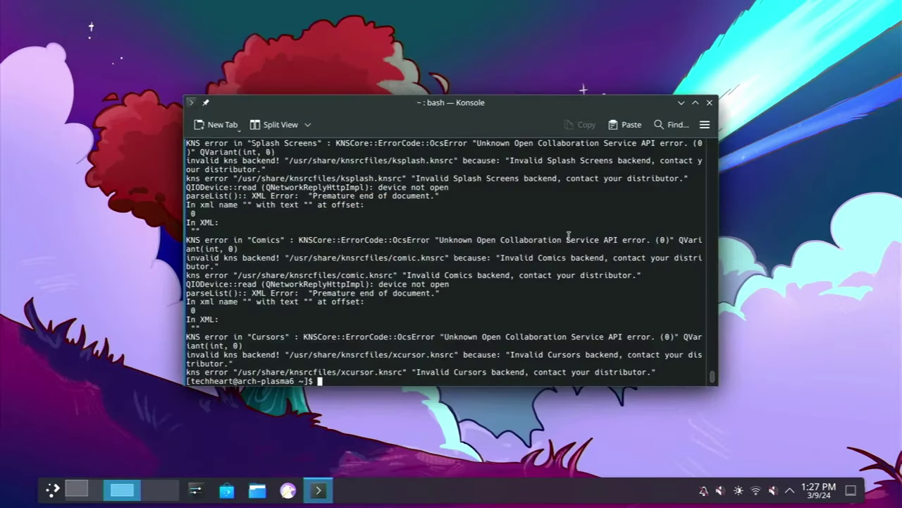
Start Discover, then clear Konsole and tile it into the screen's top-right quarter
{"action": "key", "text": "super"}
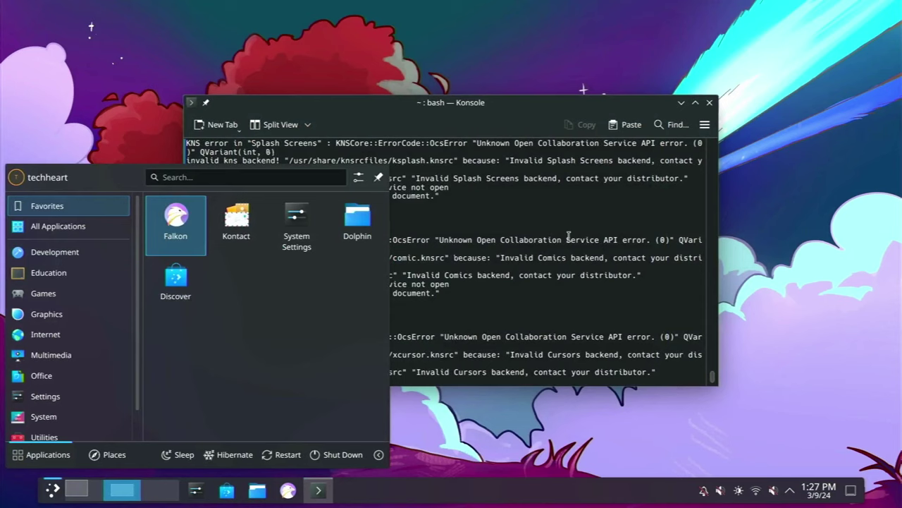
{"action": "type", "text": "disc"}
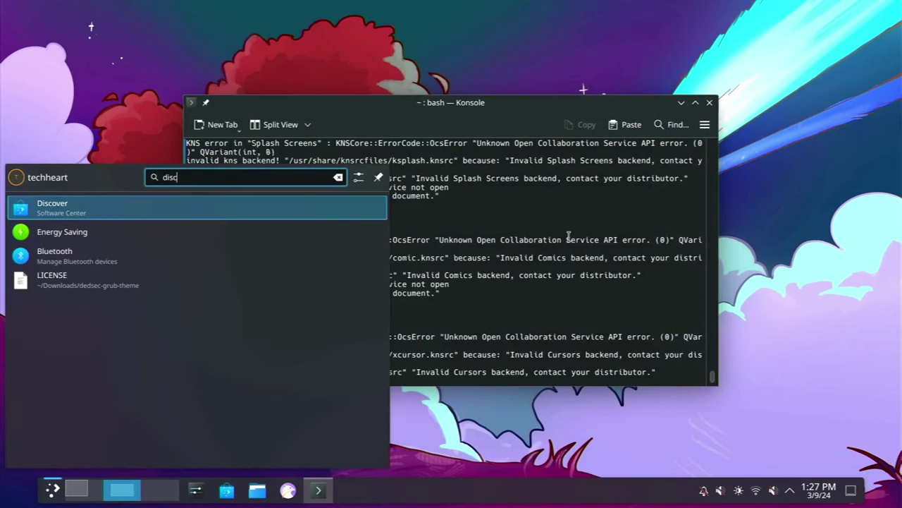
{"action": "type", "text": "o"}
{"action": "key", "text": "Return"}
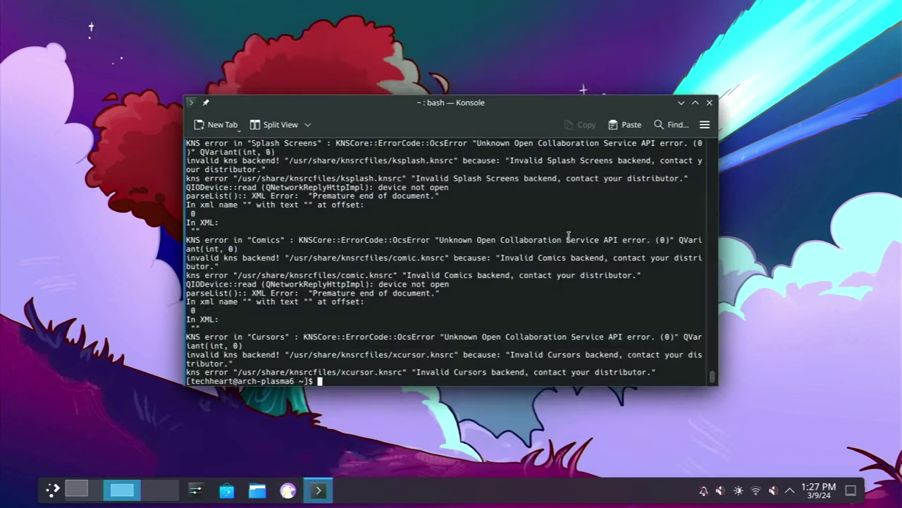
{"action": "type", "text": "clear"}
{"action": "key", "text": "Return"}
{"action": "key", "text": "super+Up"}
{"action": "key", "text": "super+Right"}
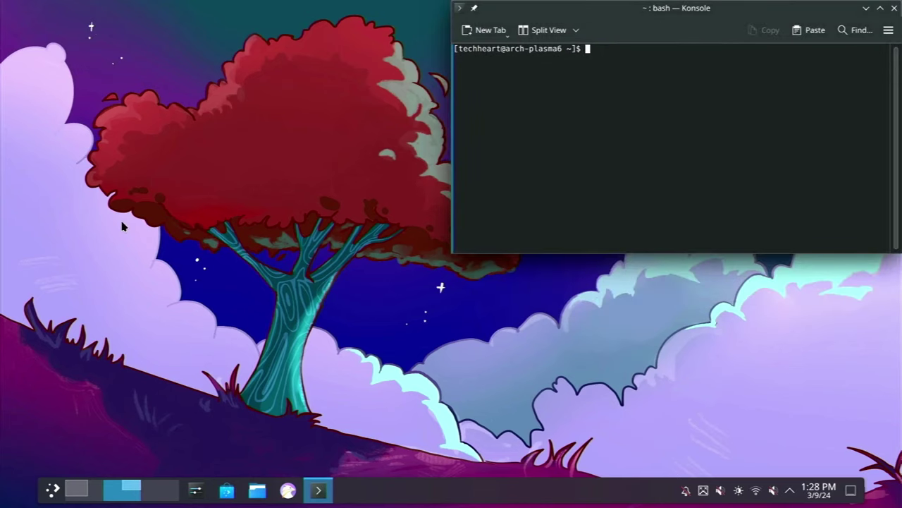
Open Discover once more from the launcher and close it with Alt+F4
{"action": "key", "text": "super"}
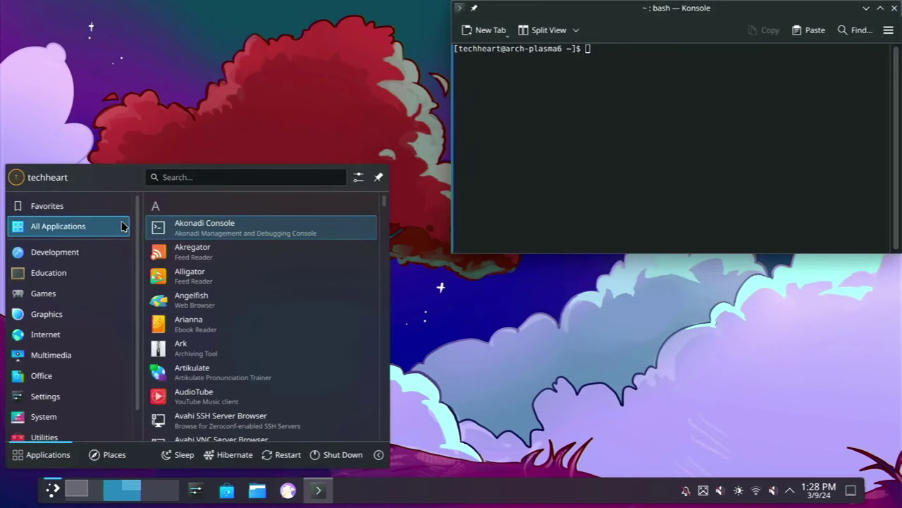
{"action": "type", "text": "disco"}
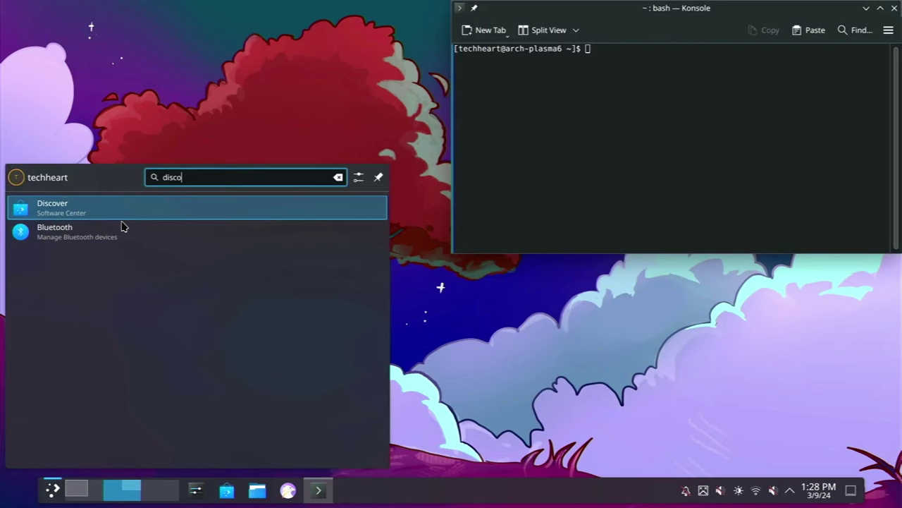
{"action": "key", "text": "Return"}
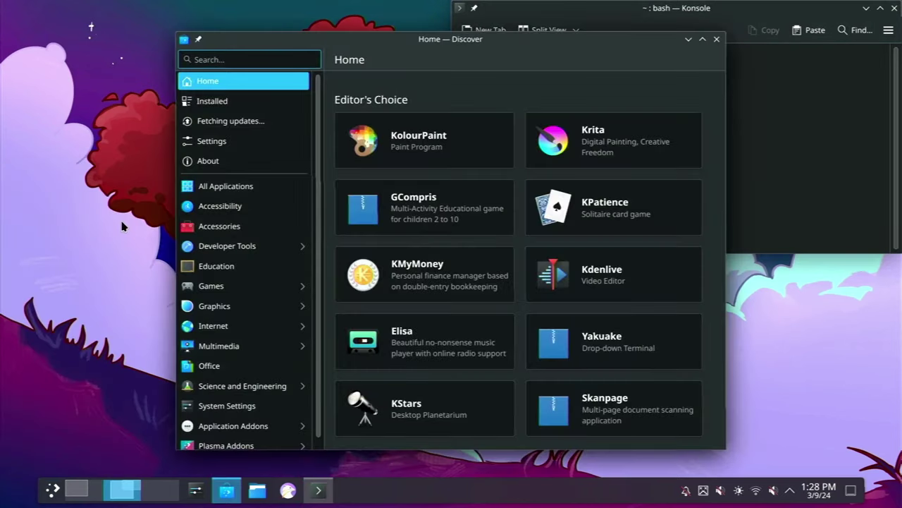
{"action": "key", "text": "alt+F4"}
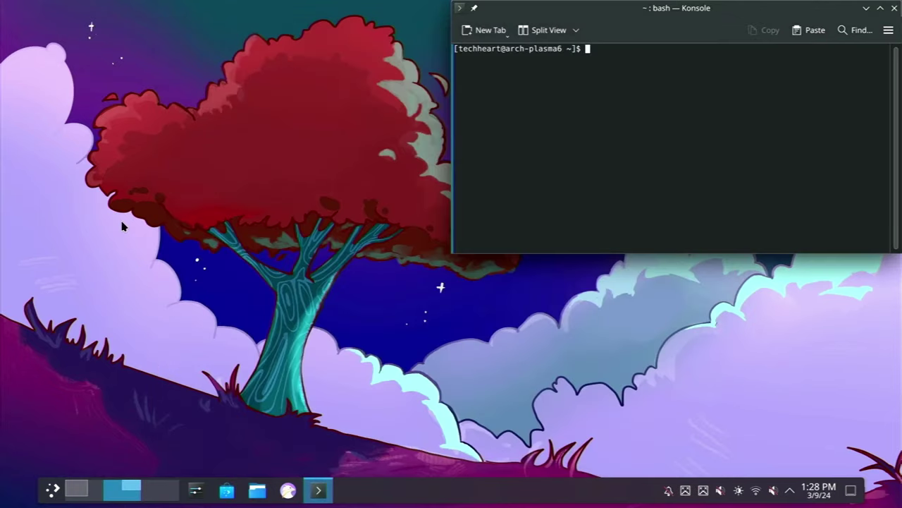
Run plasma-discover in Konsole and view Discover's Updates and Settings pages
{"action": "type", "text": "plasma-discover"}
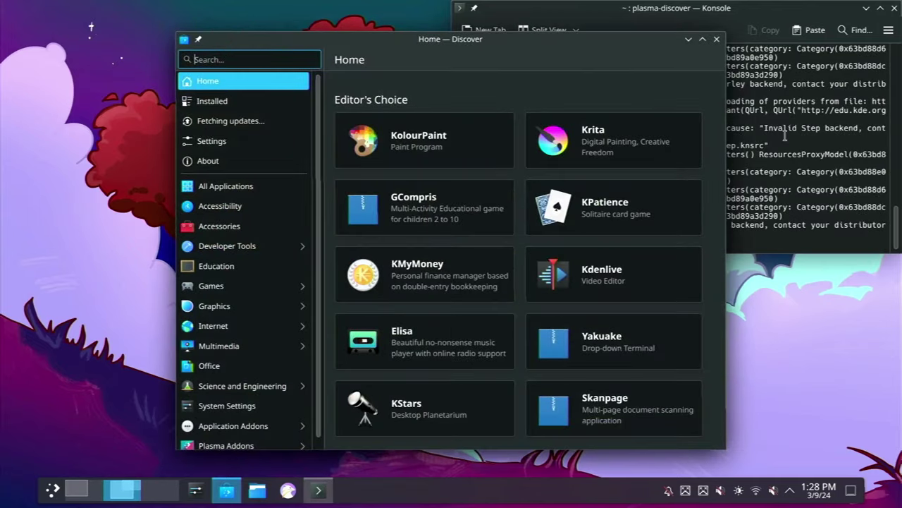
{"action": "left_click", "coordinate": [785, 135]}
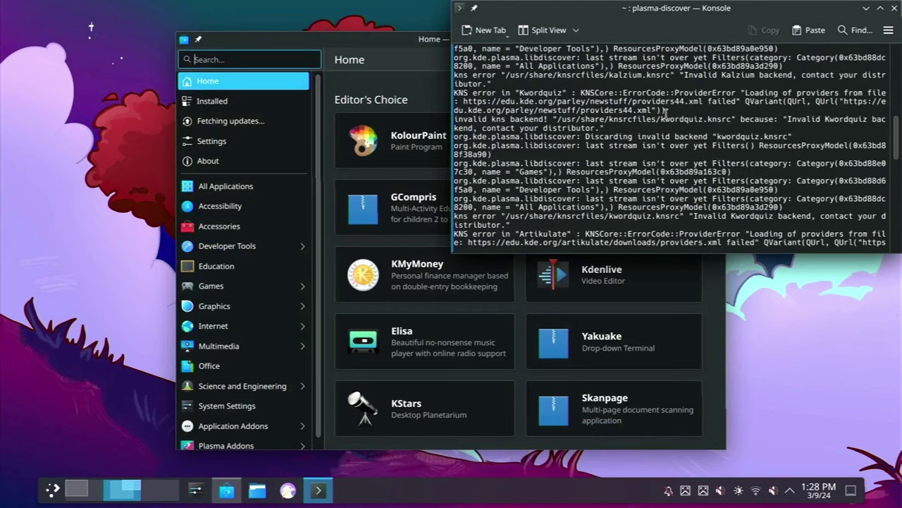
{"action": "left_click", "coordinate": [419, 39]}
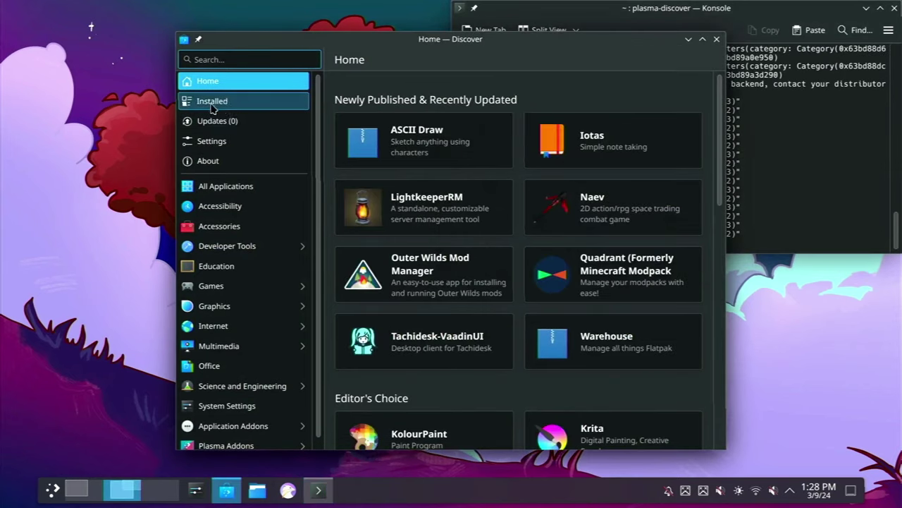
{"action": "left_click", "coordinate": [206, 127]}
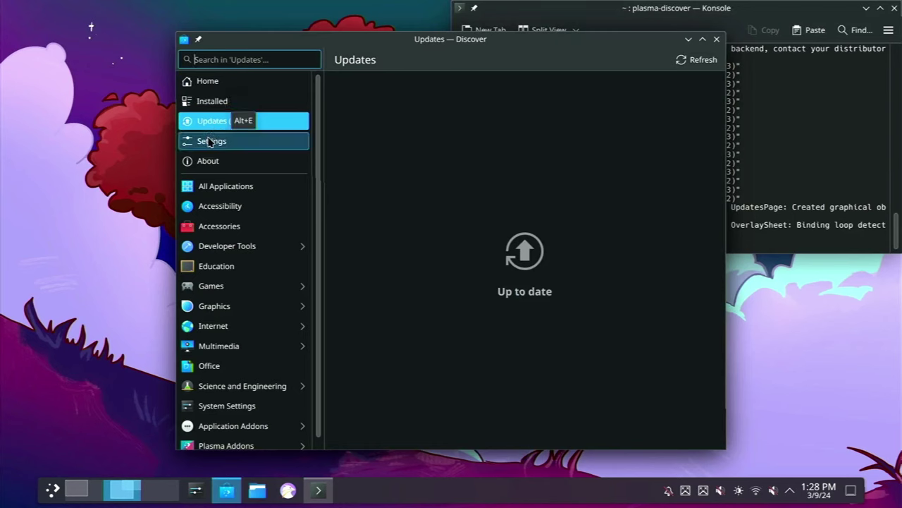
{"action": "left_click", "coordinate": [209, 142]}
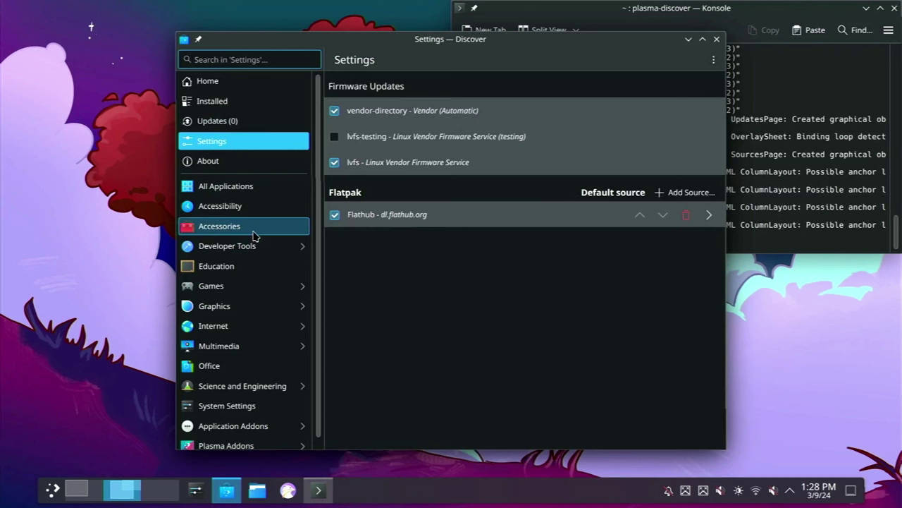
Browse the Accessories and Graphics categories, then focus the catalogue search field
{"action": "left_click", "coordinate": [229, 229]}
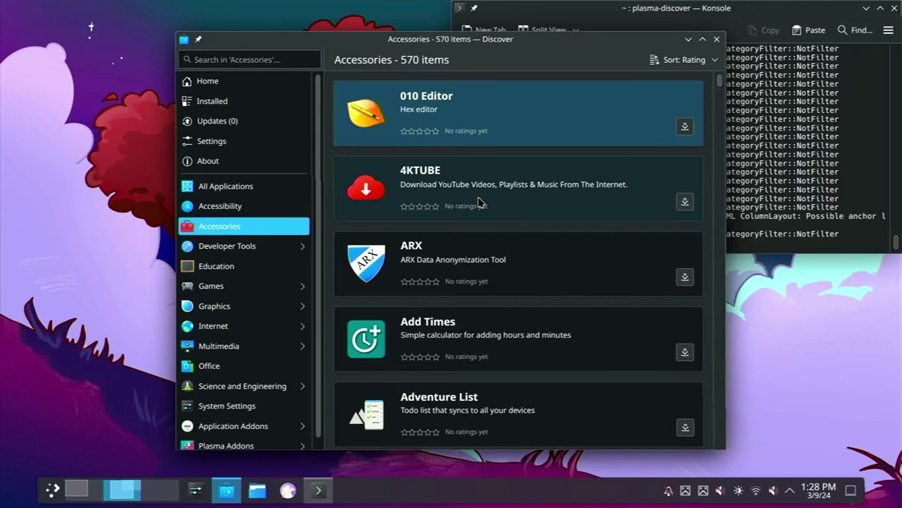
{"action": "scroll", "coordinate": [478, 202], "scroll_direction": "down", "scroll_amount": 10}
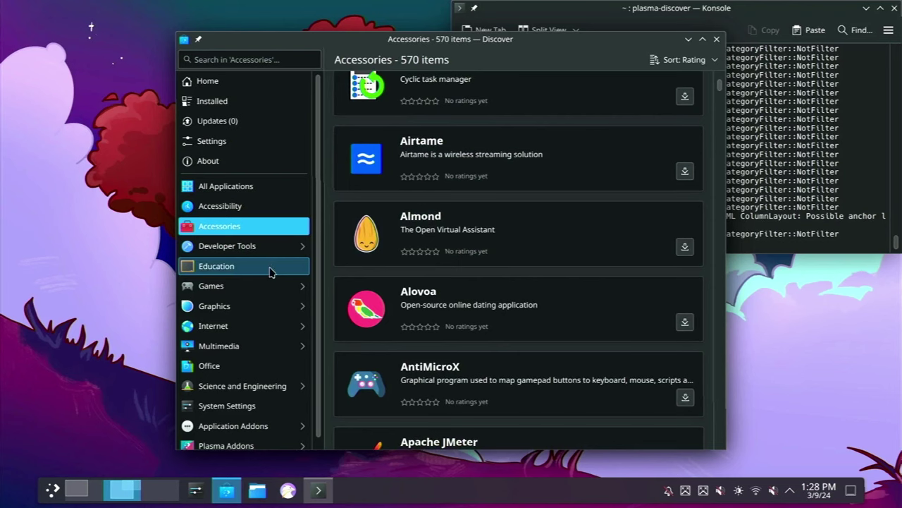
{"action": "left_click", "coordinate": [265, 305]}
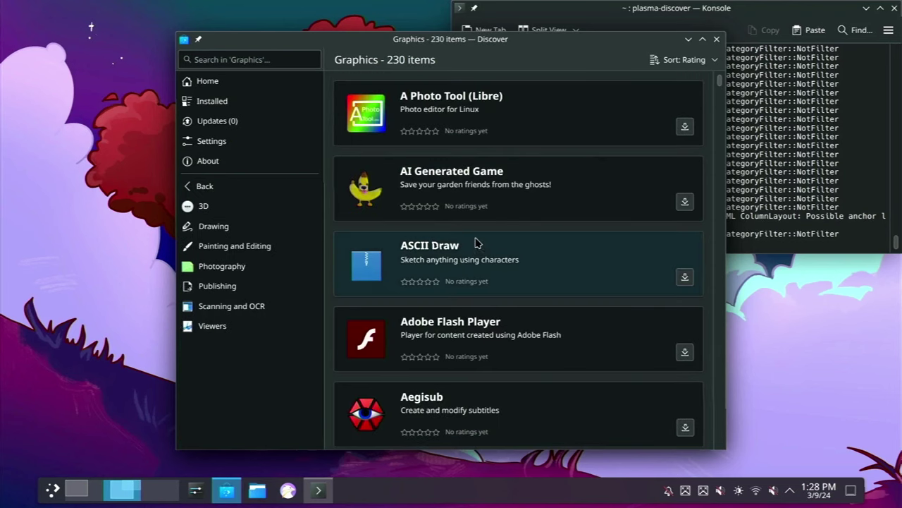
{"action": "scroll", "coordinate": [562, 280], "scroll_direction": "down", "scroll_amount": 10}
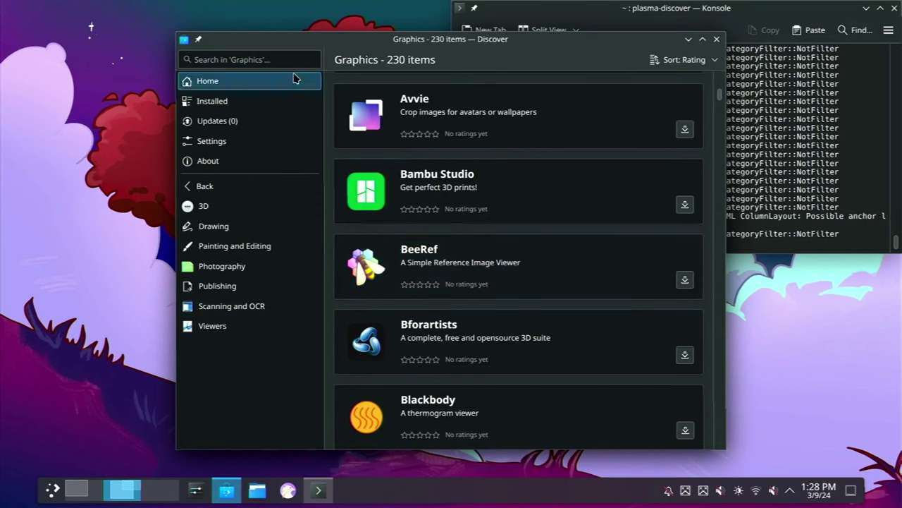
{"action": "left_click", "coordinate": [268, 59]}
Search for gimp, install GNU Image Manipulation Program, and close Discover once it finishes
{"action": "type", "text": "gimp"}
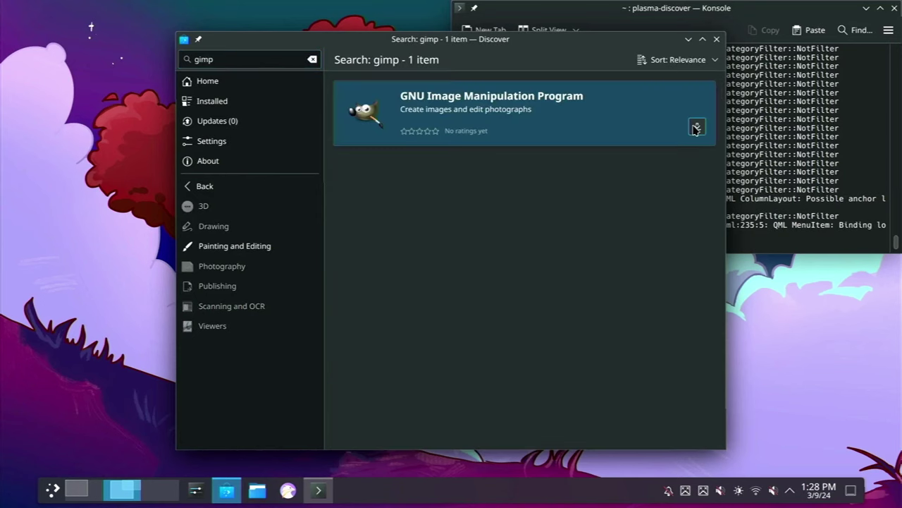
{"action": "left_click", "coordinate": [696, 127]}
{"action": "left_click", "coordinate": [762, 199]}
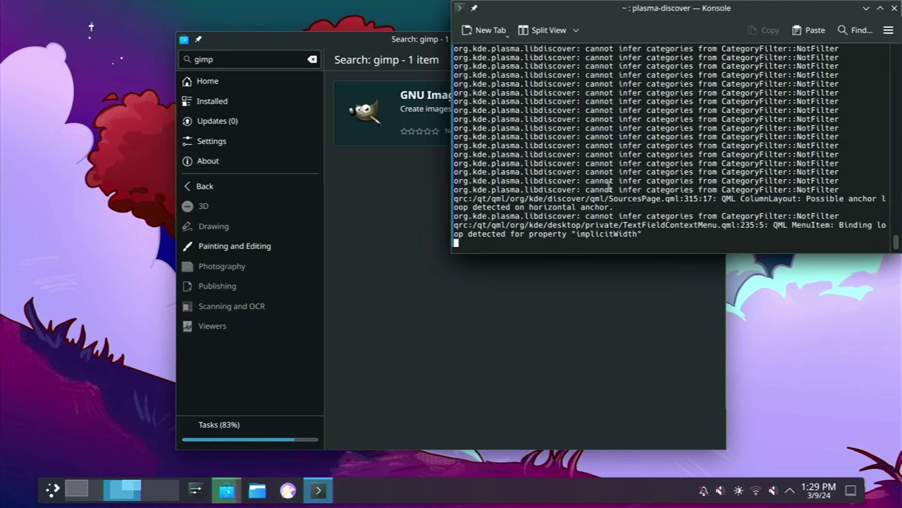
{"action": "left_click", "coordinate": [610, 327]}
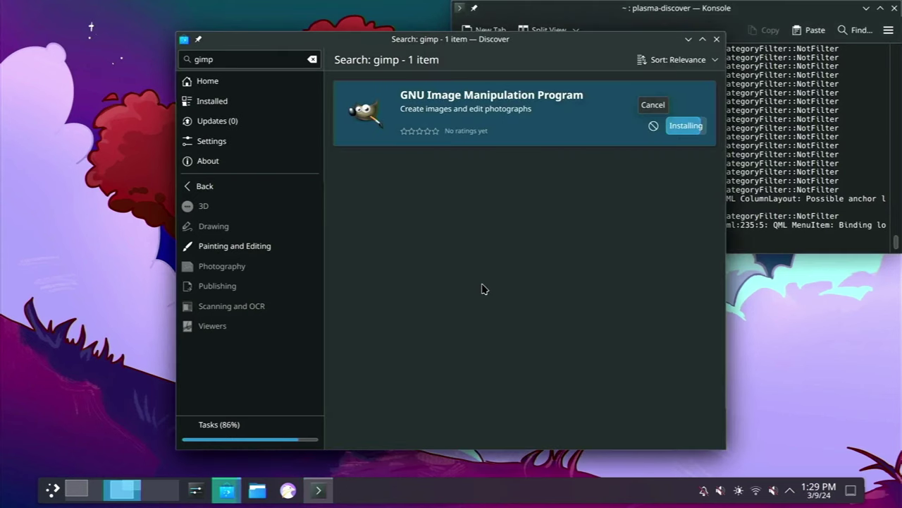
{"action": "left_click", "coordinate": [53, 489]}
{"action": "left_click", "coordinate": [53, 490]}
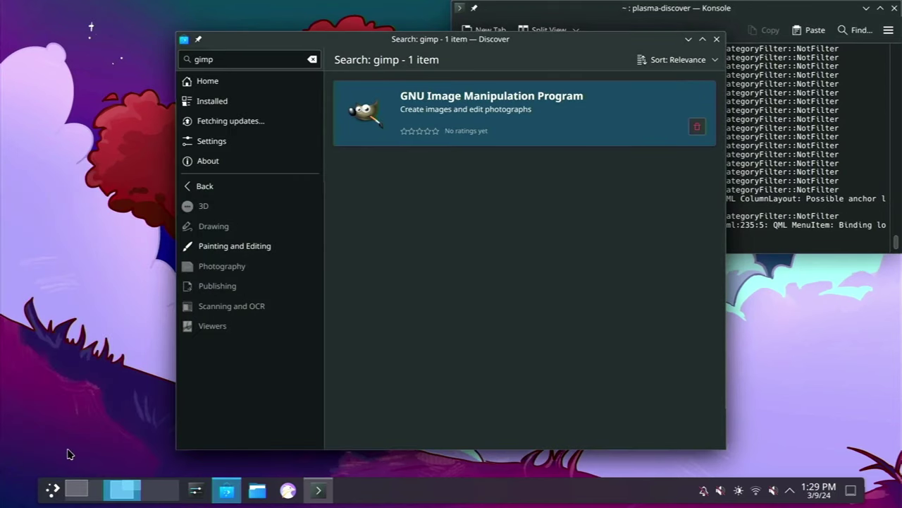
{"action": "left_click", "coordinate": [717, 39]}
Launch GIMP from the launcher search and close it again
{"action": "key", "text": "super"}
{"action": "type", "text": "g"}
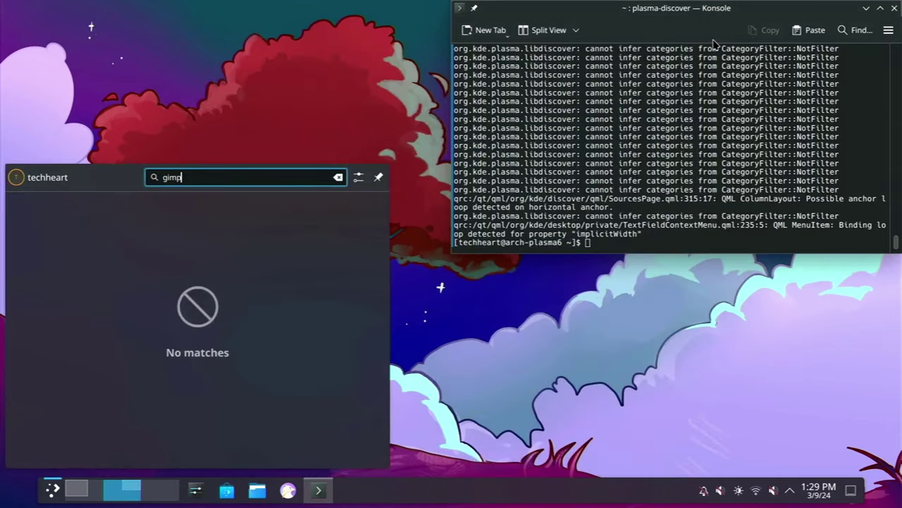
{"action": "type", "text": "imp"}
{"action": "key", "text": "Return"}
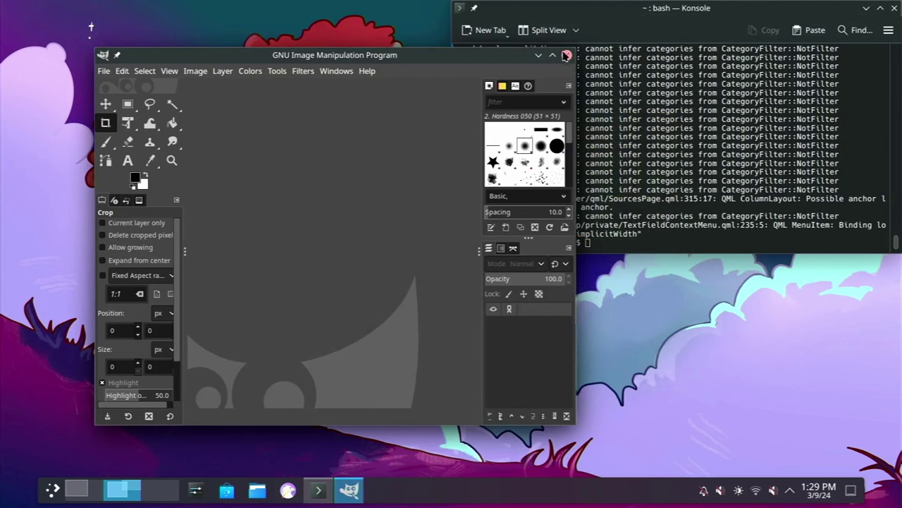
{"action": "left_click", "coordinate": [566, 55]}
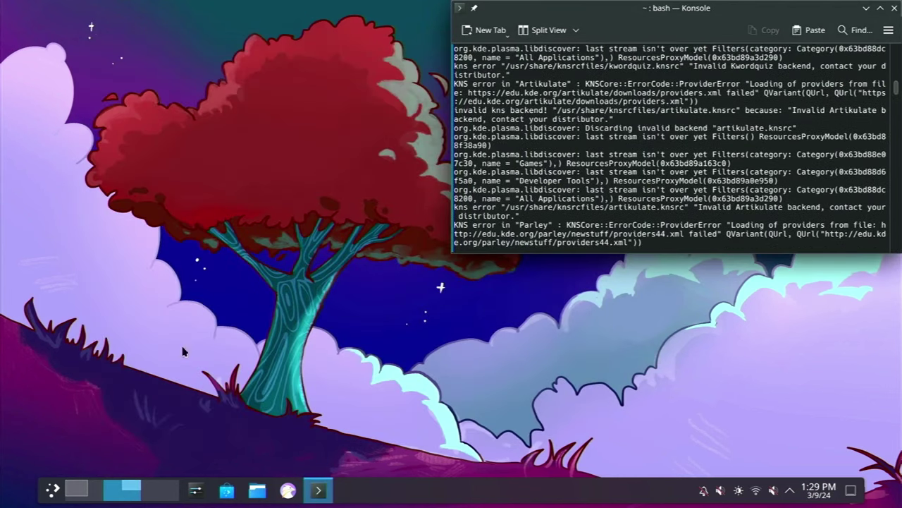
Open Discover from the launcher and clear Konsole's log output with Ctrl+L
{"action": "left_click", "coordinate": [53, 489]}
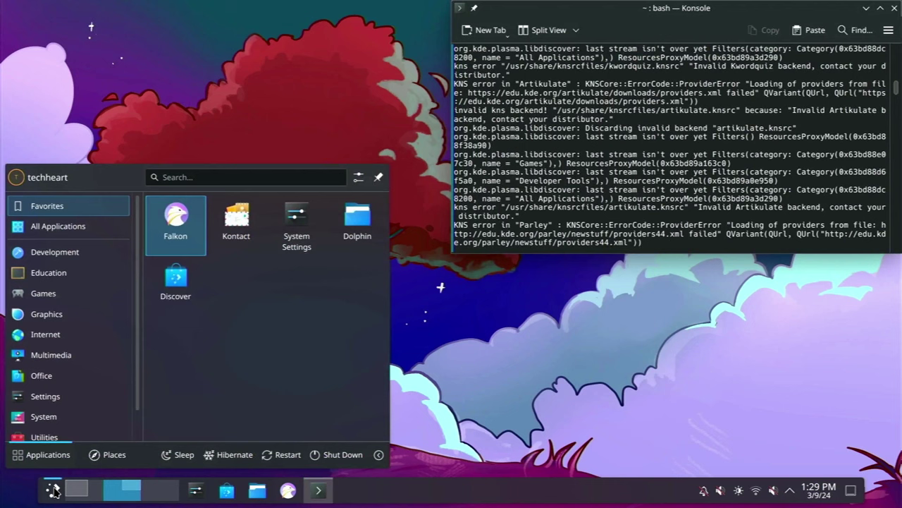
{"action": "type", "text": "disco"}
{"action": "key", "text": "Return"}
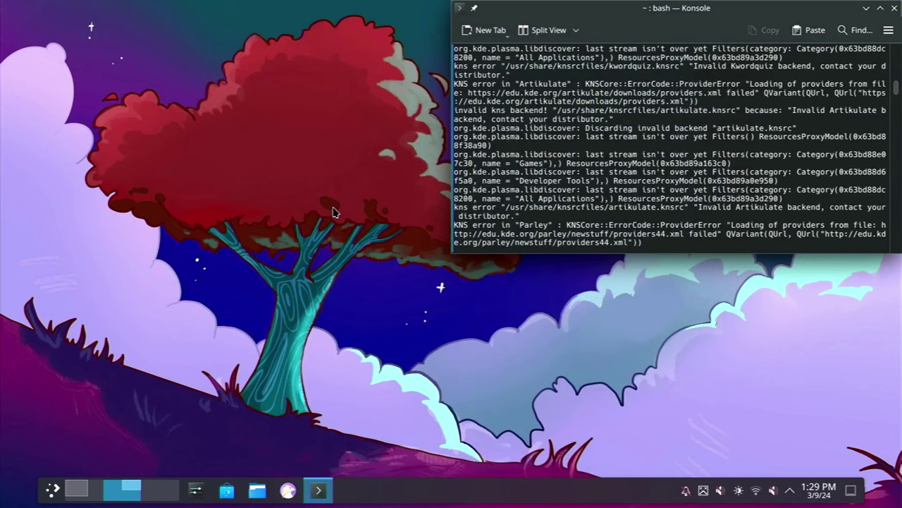
{"action": "key", "text": "ctrl+l"}
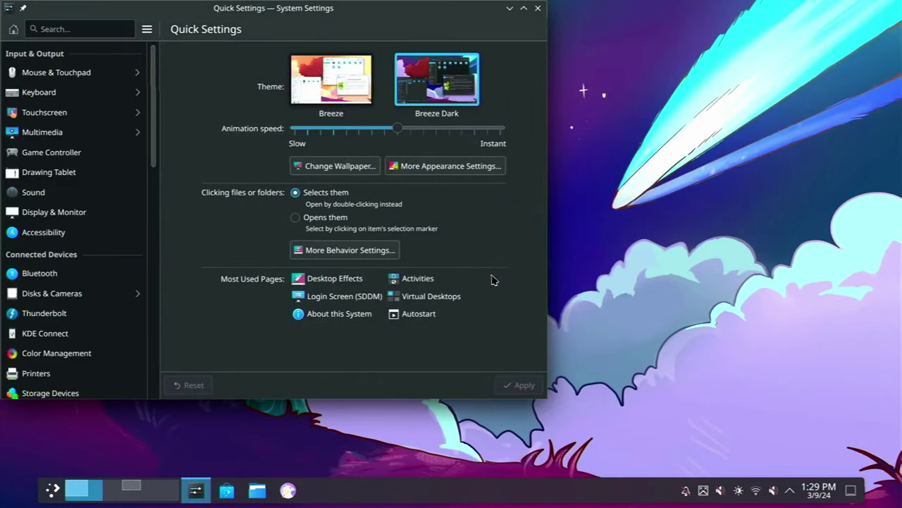
Switch to the neighbouring virtual desktop and back, then close System Settings
{"action": "key", "text": "super+ctrl+Right"}
{"action": "key", "text": "super+ctrl+Left"}
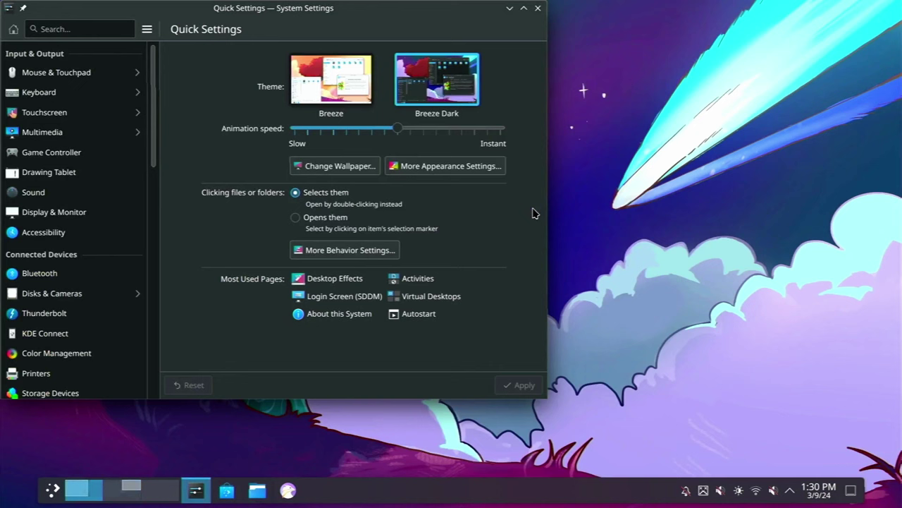
{"action": "left_click", "coordinate": [538, 8]}
View all three virtual desktops in Overview, cycle through them, then shut down
{"action": "key", "text": "super+w"}
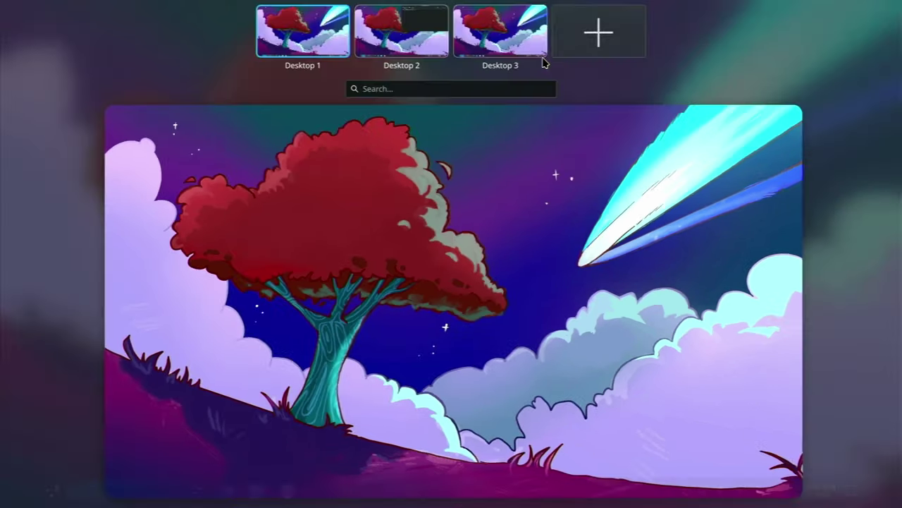
{"action": "key", "text": "super+w"}
{"action": "key", "text": "super+w"}
{"action": "key", "text": "ctrl+super+Right"}
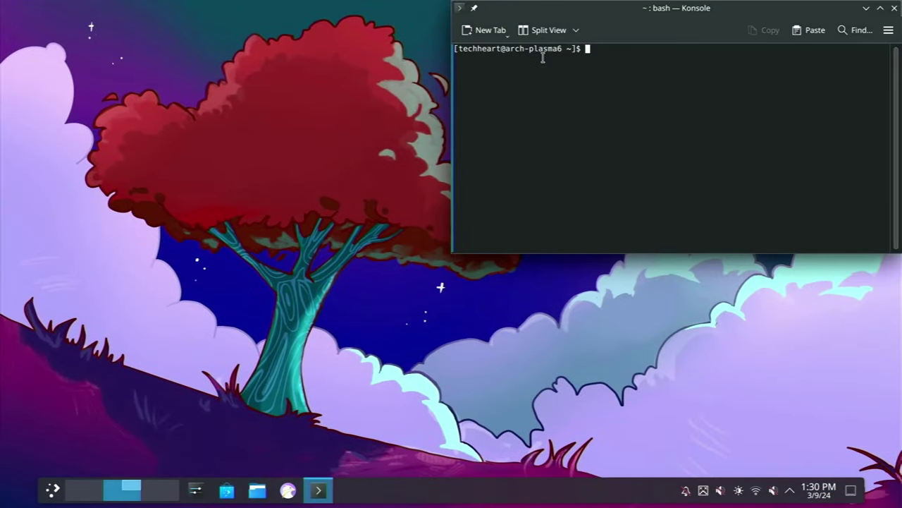
{"action": "key", "text": "ctrl+super+Right"}
{"action": "key", "text": "ctrl+super+Left"}
{"action": "key", "text": "ctrl+super+Left"}
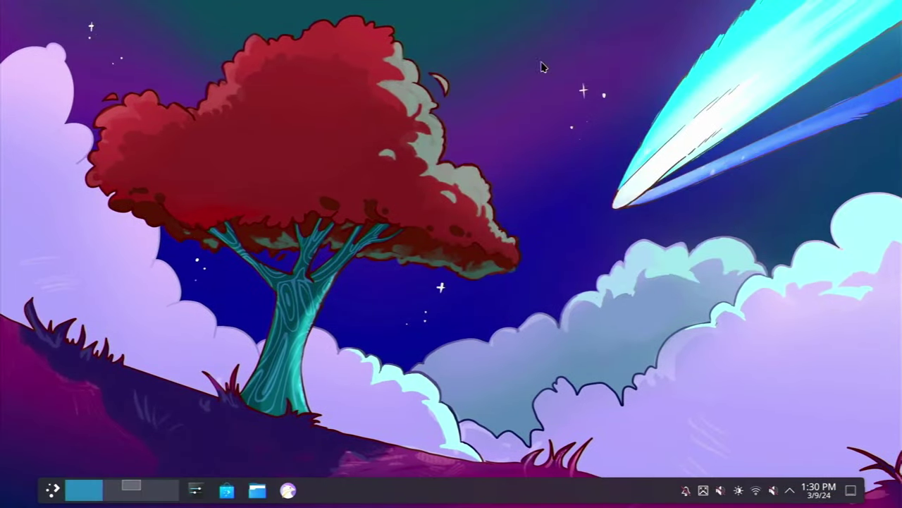
{"action": "left_click", "coordinate": [53, 491]}
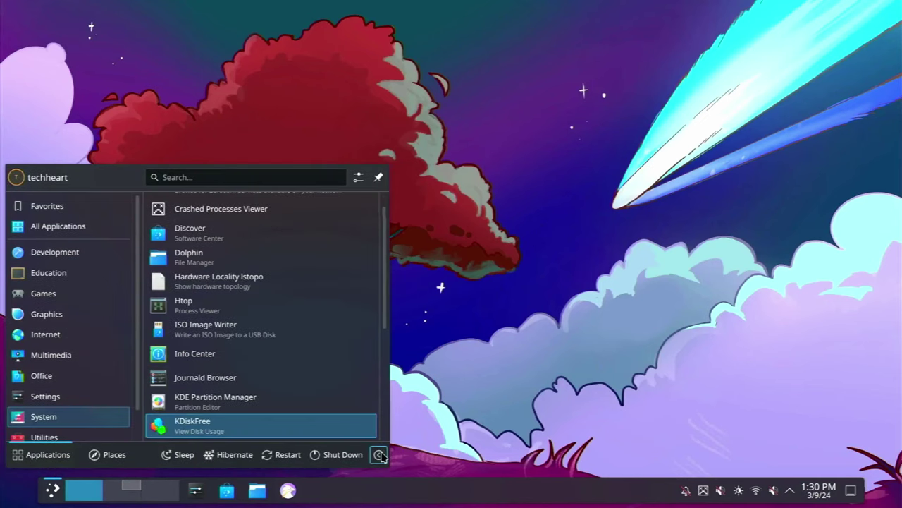
{"action": "left_click", "coordinate": [328, 457]}
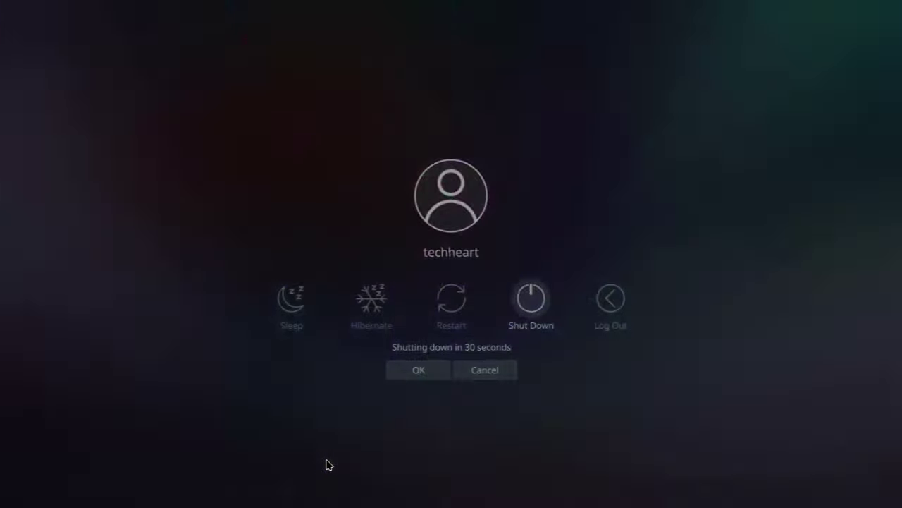